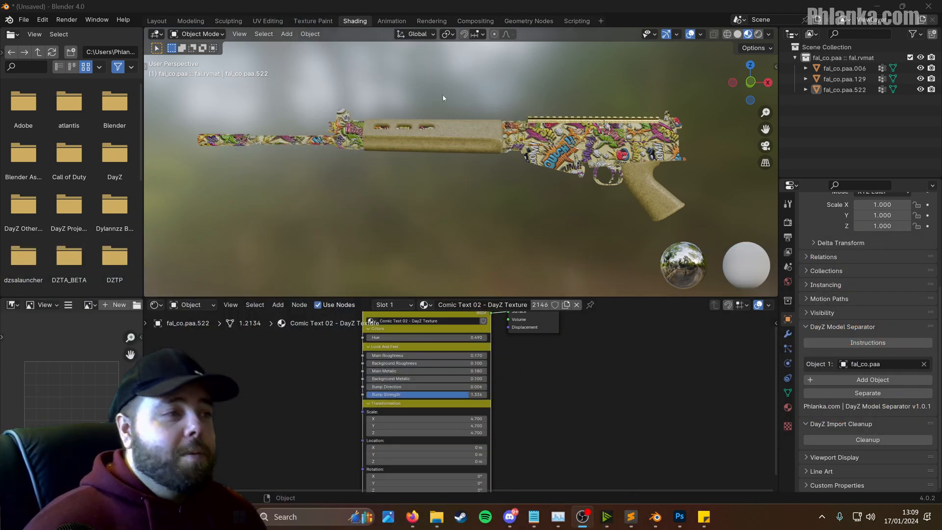
Step: Join the rifle's three separate mesh parts into a single object
{"action": "middle_click_drag", "start_coordinate": [573, 128], "coordinate": [581, 142], "text": "shift"}
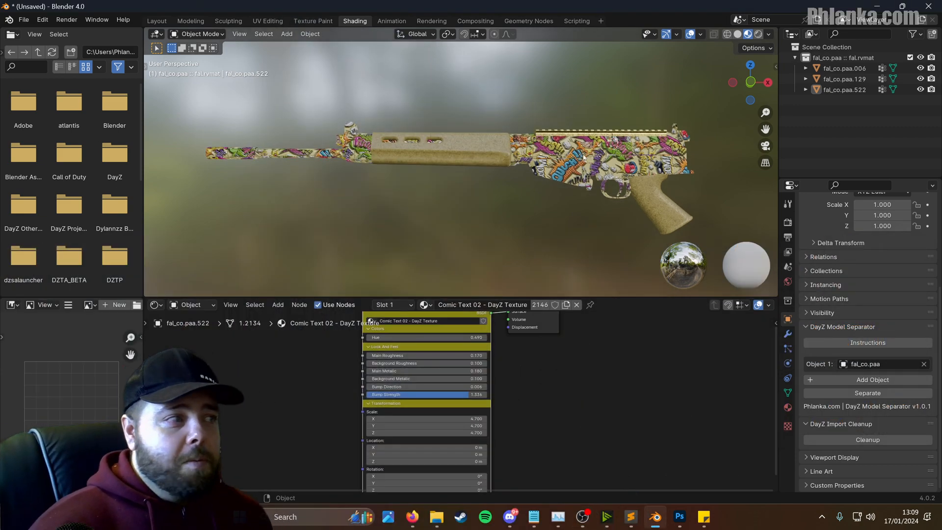
{"action": "scroll", "coordinate": [583, 158], "scroll_direction": "up", "scroll_amount": 1}
{"action": "scroll", "coordinate": [583, 158], "scroll_direction": "down", "scroll_amount": 1}
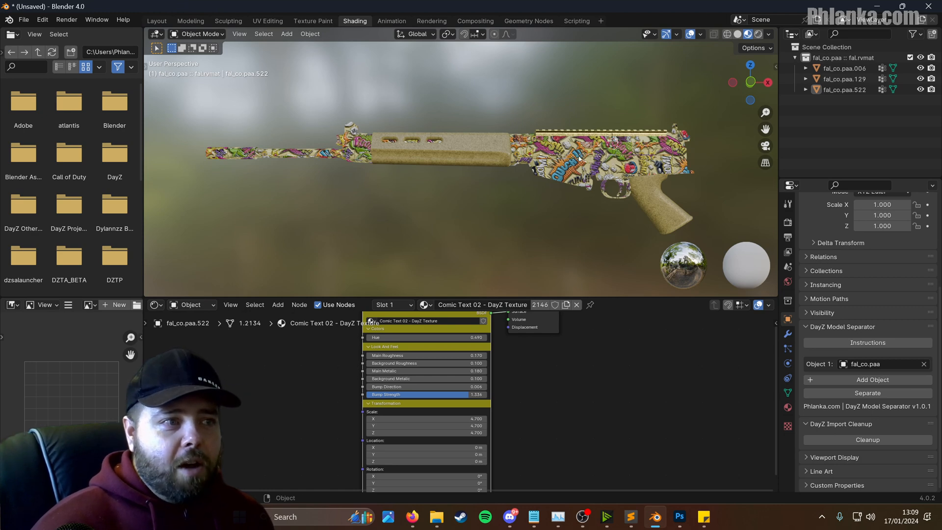
{"action": "scroll", "coordinate": [651, 164], "scroll_direction": "up", "scroll_amount": 3}
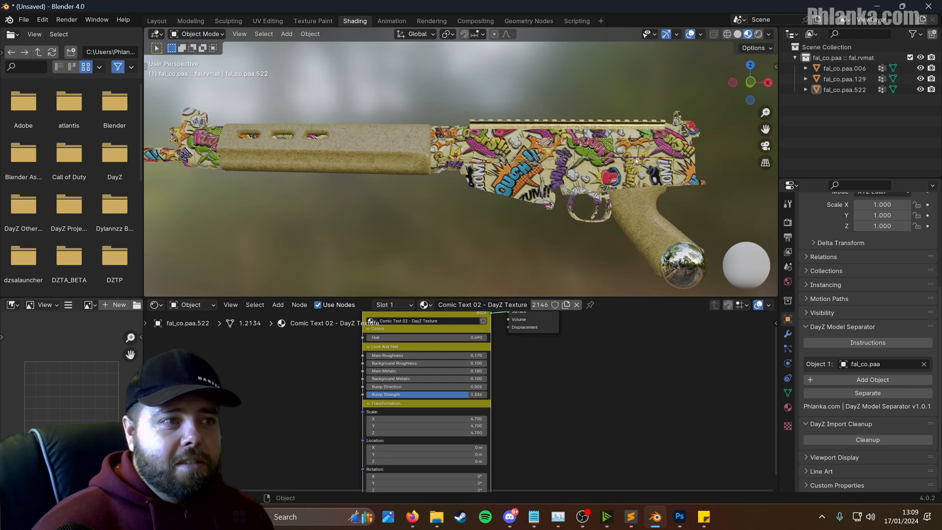
{"action": "left_click", "coordinate": [629, 161]}
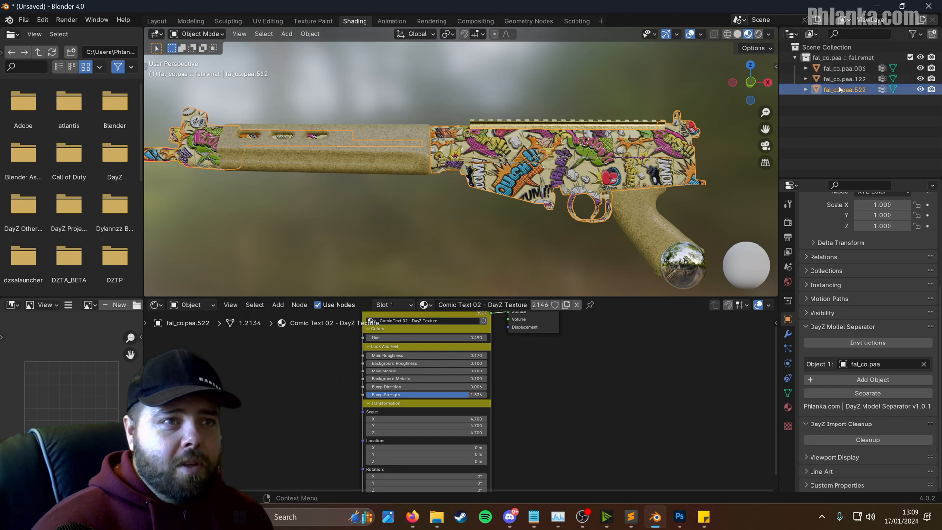
{"action": "middle_click_drag", "start_coordinate": [507, 329], "coordinate": [560, 334]}
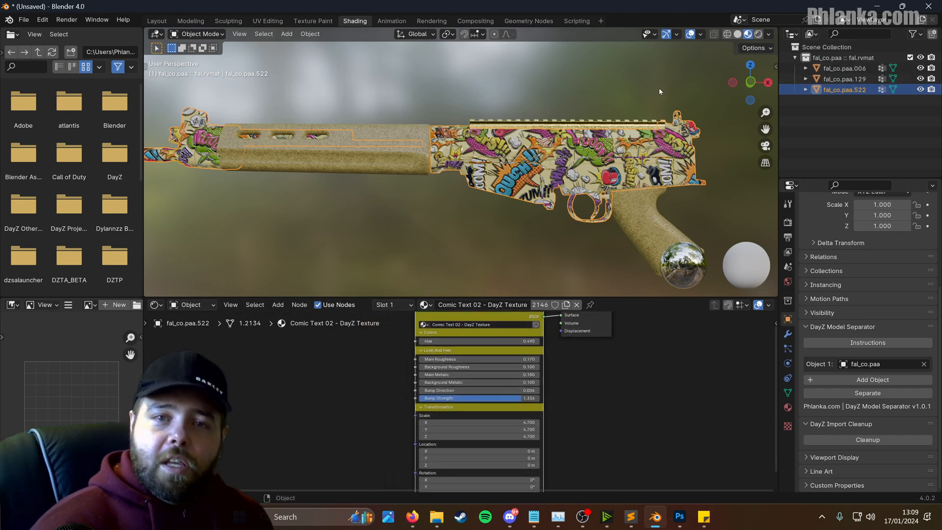
{"action": "left_click_drag", "start_coordinate": [695, 89], "coordinate": [181, 258]}
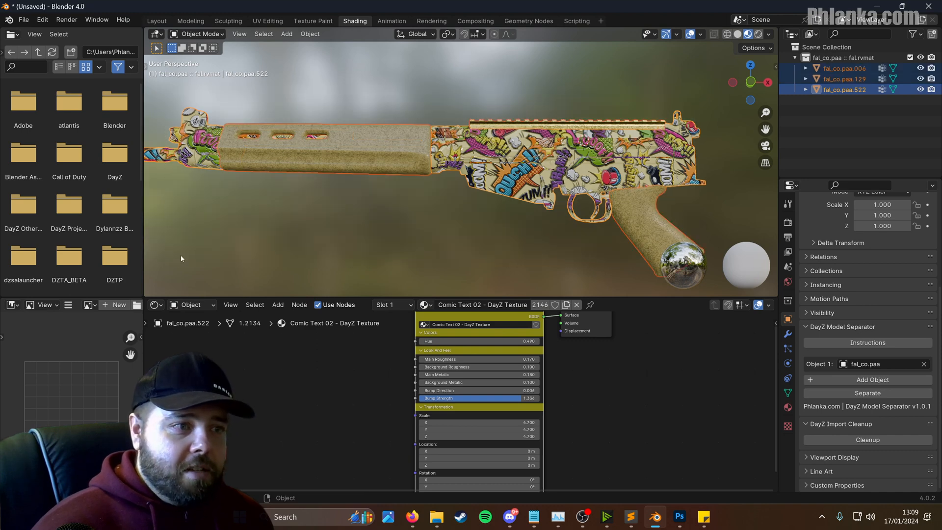
{"action": "key", "text": "ctrl+j"}
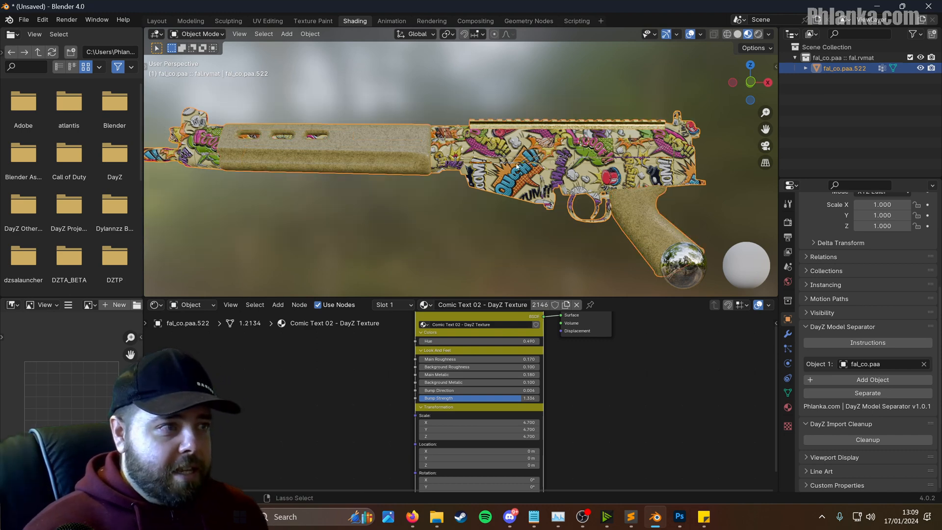
Step: Try to strip the numeric suffix from the joined rifle object's name
{"action": "double_click", "coordinate": [850, 69]}
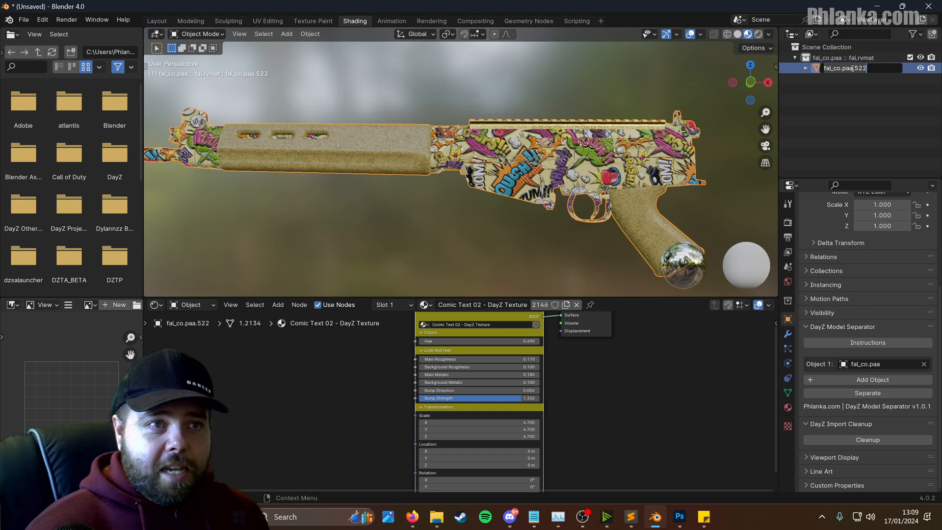
{"action": "left_click_drag", "start_coordinate": [853, 68], "coordinate": [882, 72]}
{"action": "key", "text": "BackSpace"}
{"action": "key", "text": "Return"}
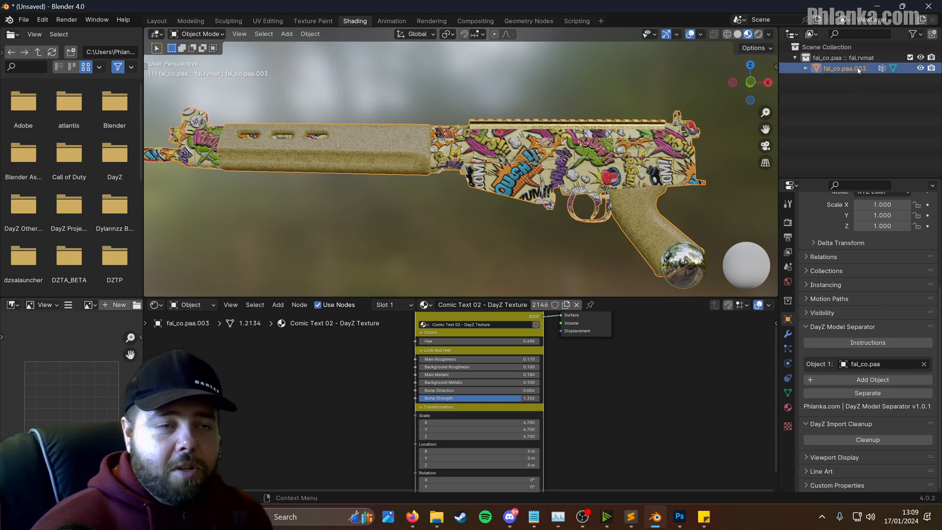
{"action": "double_click", "coordinate": [858, 69]}
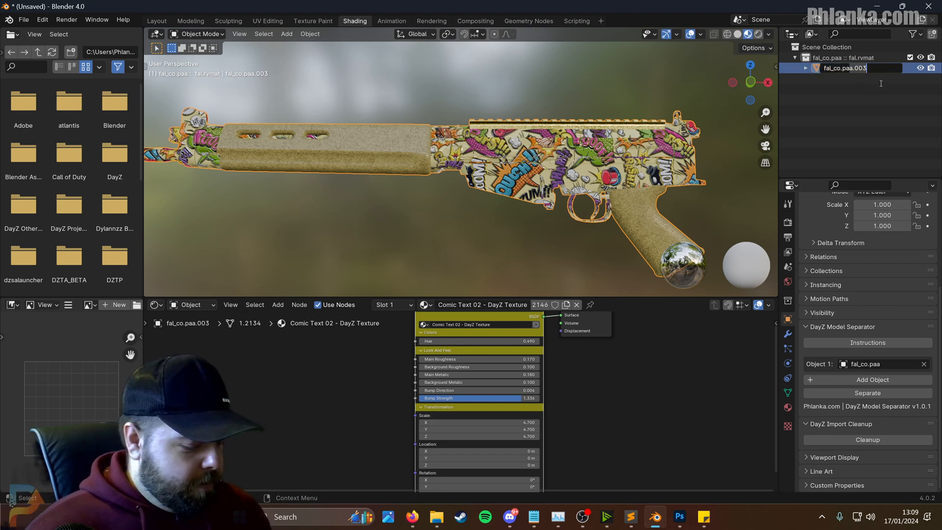
{"action": "key", "text": "BackSpace"}
{"action": "key", "text": "Return"}
{"action": "left_click", "coordinate": [865, 103]}
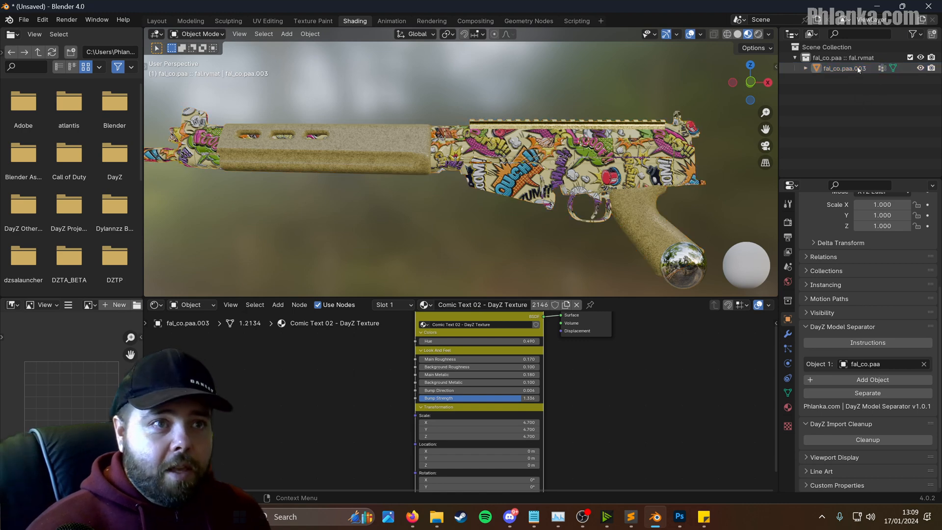
Step: Rename the joined rifle object as fal
{"action": "double_click", "coordinate": [833, 68]}
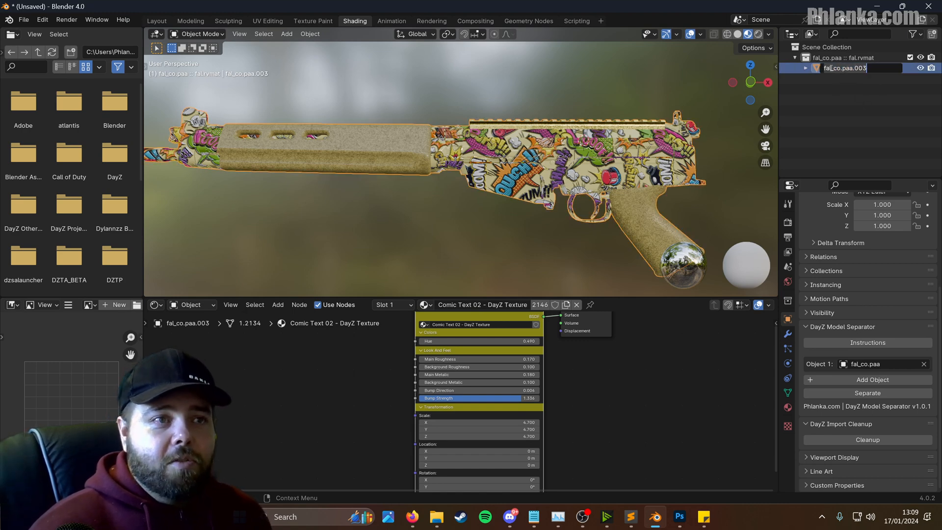
{"action": "type", "text": "fal"}
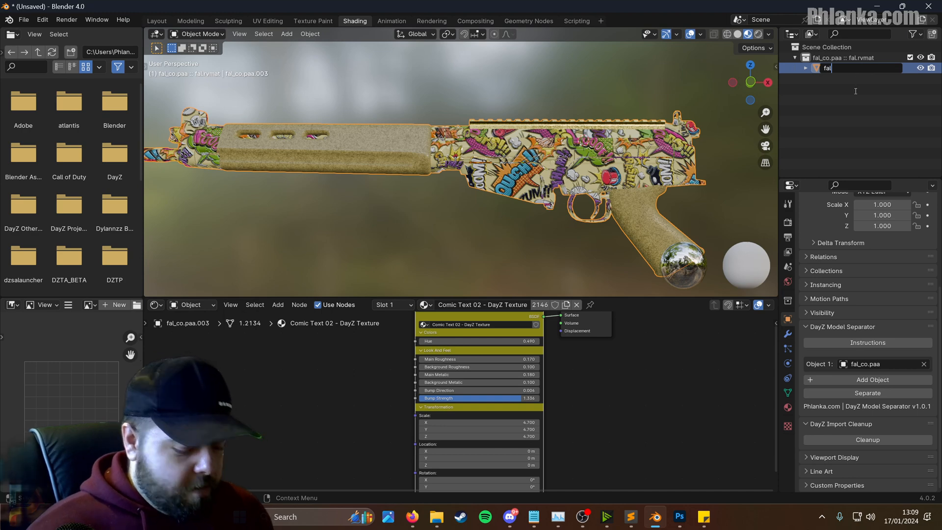
{"action": "key", "text": "Return"}
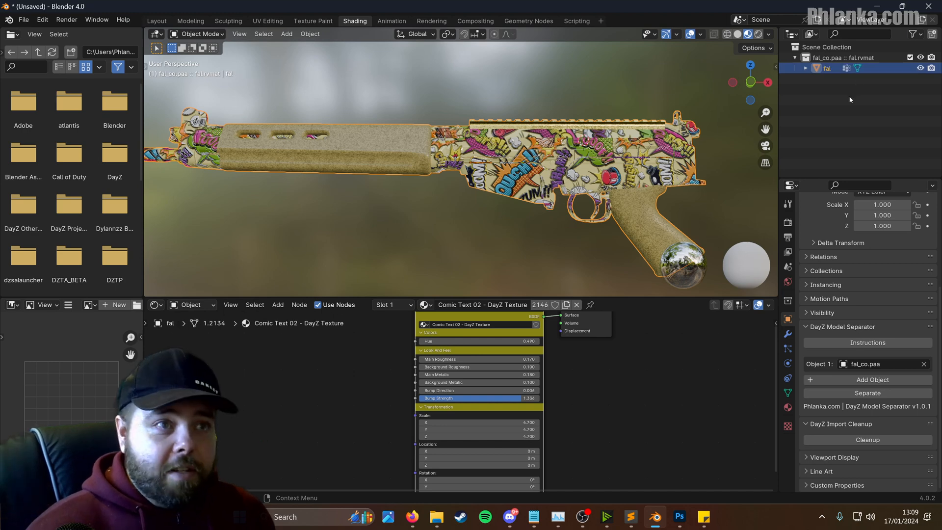
{"action": "left_click", "coordinate": [801, 103]}
{"action": "middle_click_drag", "start_coordinate": [538, 172], "coordinate": [558, 164], "text": "shift"}
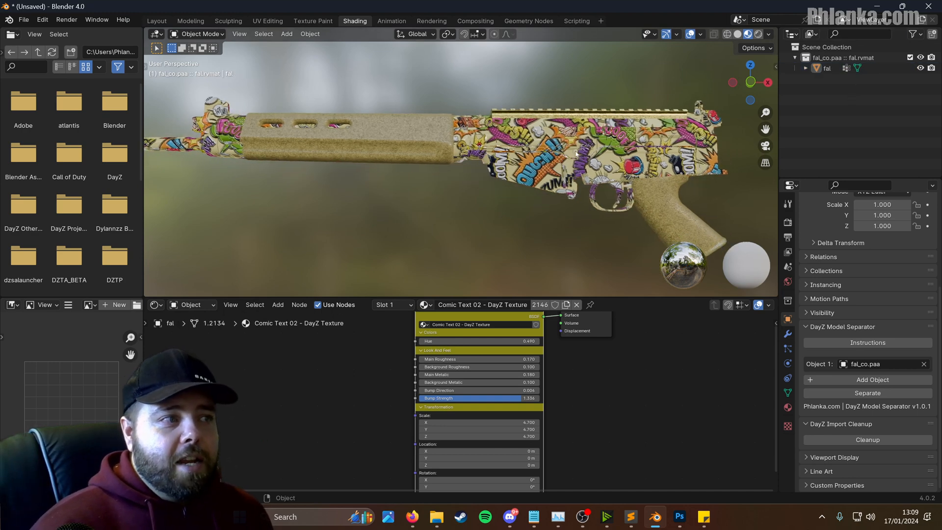
Step: Examine the fal object's Comic Text 02, Aluminium and Gun Pastic materials and the Aluminium shader nodes
{"action": "left_click", "coordinate": [194, 132]}
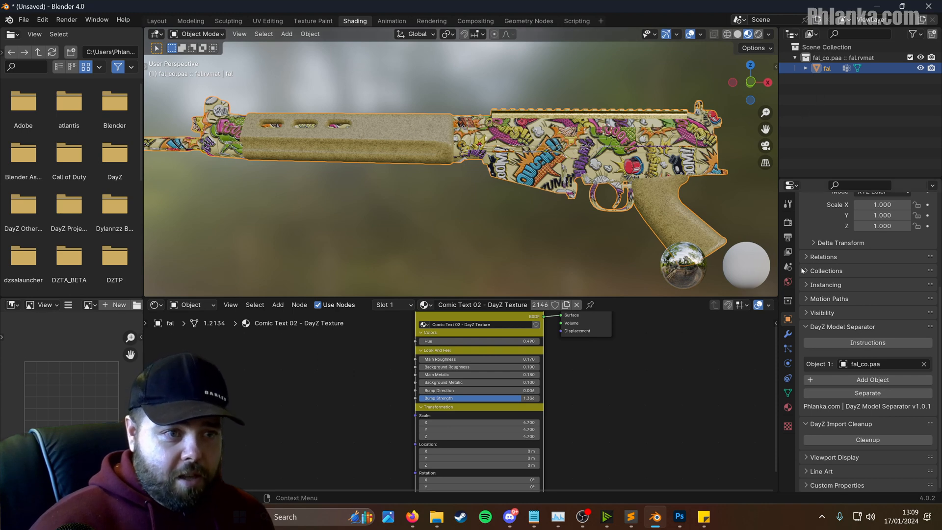
{"action": "left_click", "coordinate": [788, 406]}
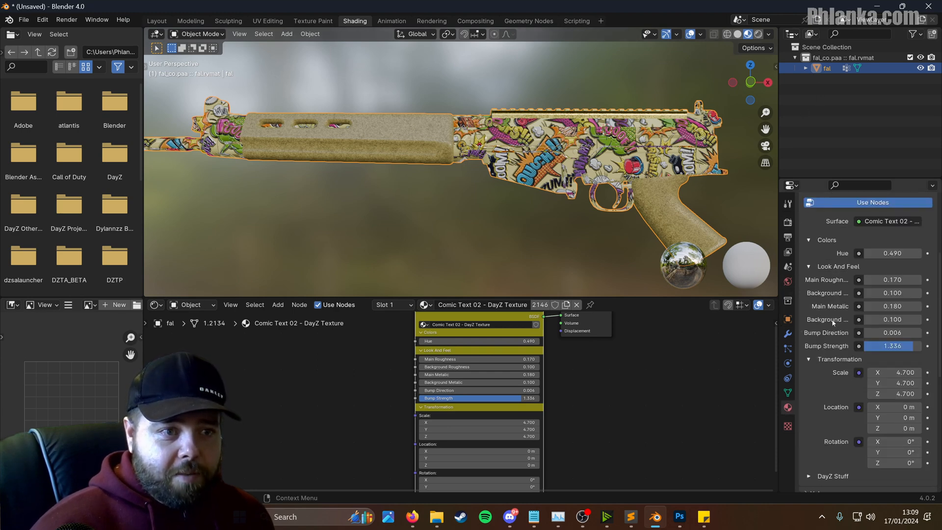
{"action": "scroll", "coordinate": [825, 322], "scroll_direction": "up", "scroll_amount": 4}
{"action": "scroll", "coordinate": [824, 322], "scroll_direction": "up", "scroll_amount": 2}
{"action": "left_click", "coordinate": [834, 235]}
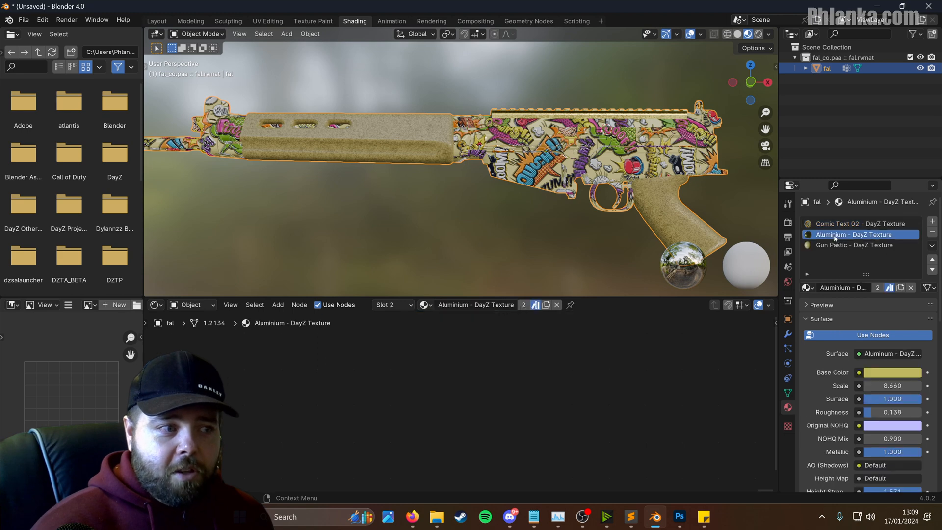
{"action": "left_click", "coordinate": [836, 246]}
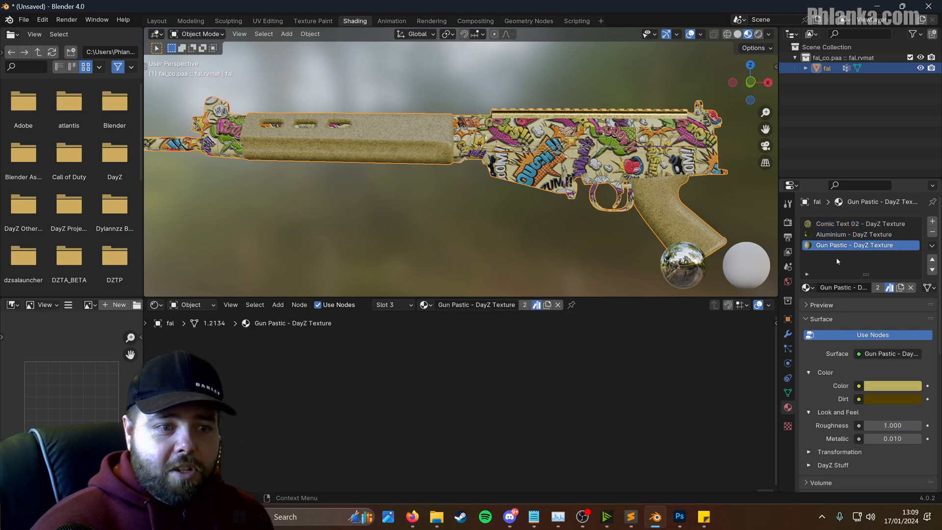
{"action": "left_click", "coordinate": [847, 235]}
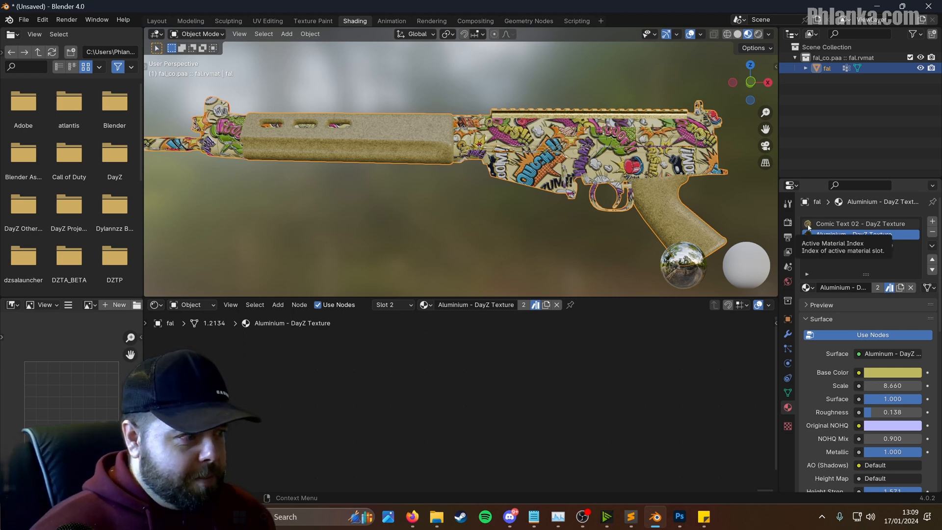
{"action": "left_click", "coordinate": [822, 224]}
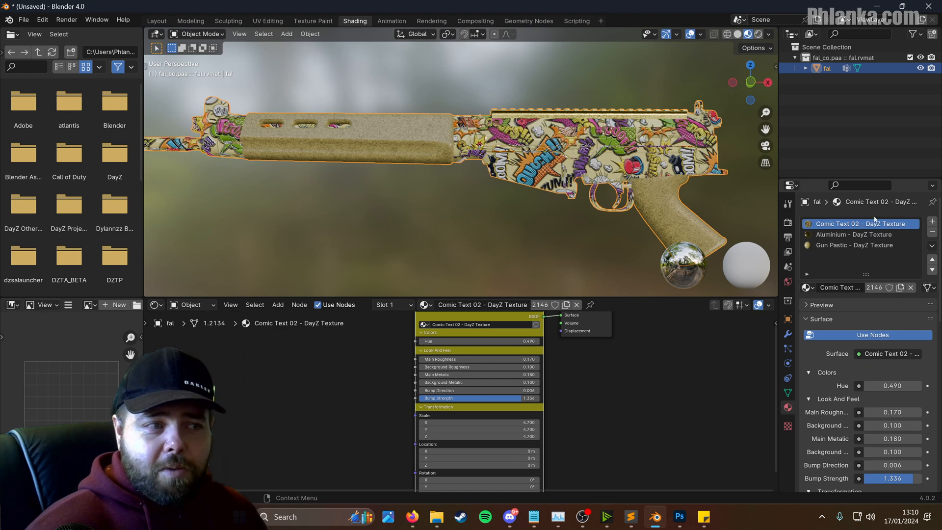
{"action": "left_click", "coordinate": [854, 235]}
{"action": "key", "text": "grave"}
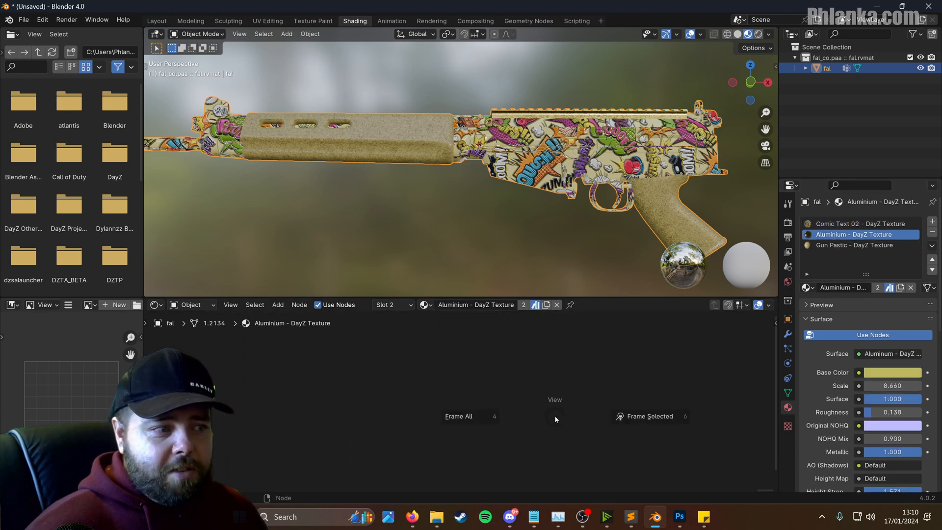
{"action": "left_click", "coordinate": [468, 417]}
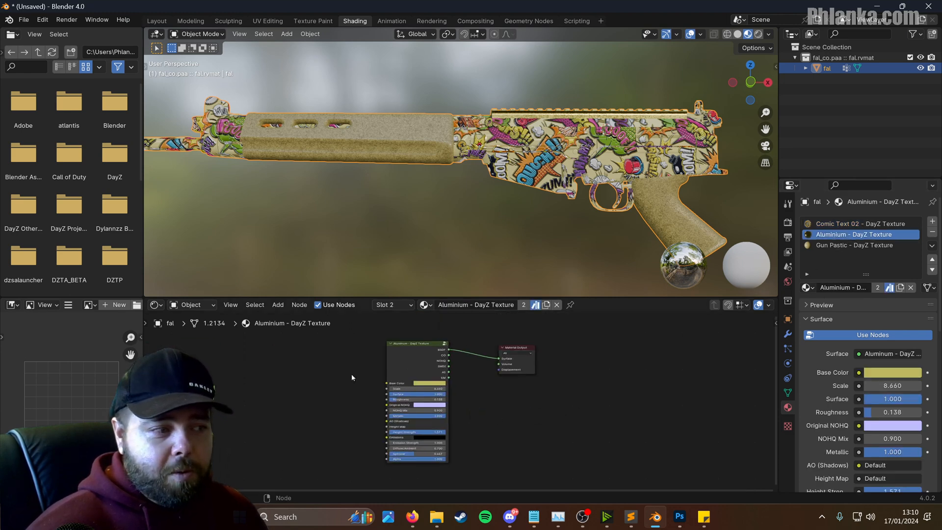
Step: Set the Comic Text 02 texture's scale to 4.6 on all axes and its location to X -0.2 m and Z -0.24 m
{"action": "left_click", "coordinate": [856, 224]}
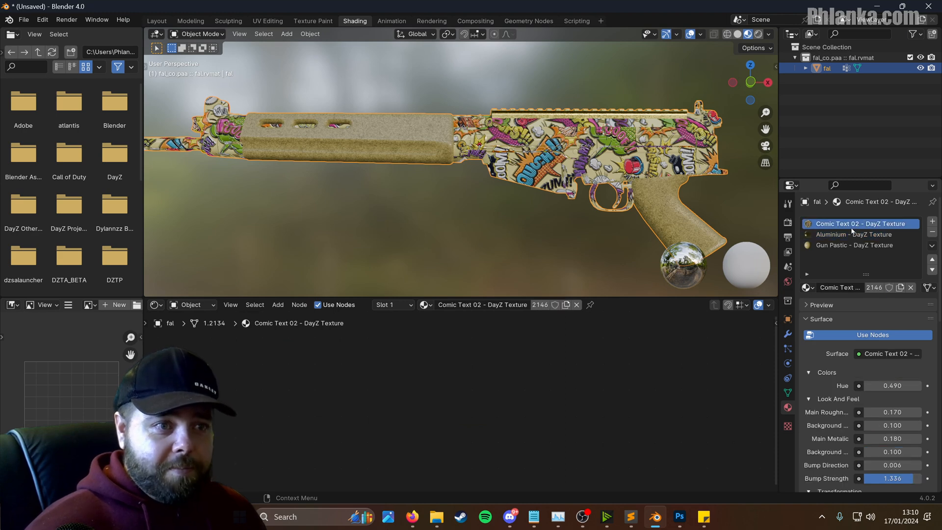
{"action": "key", "text": "Home"}
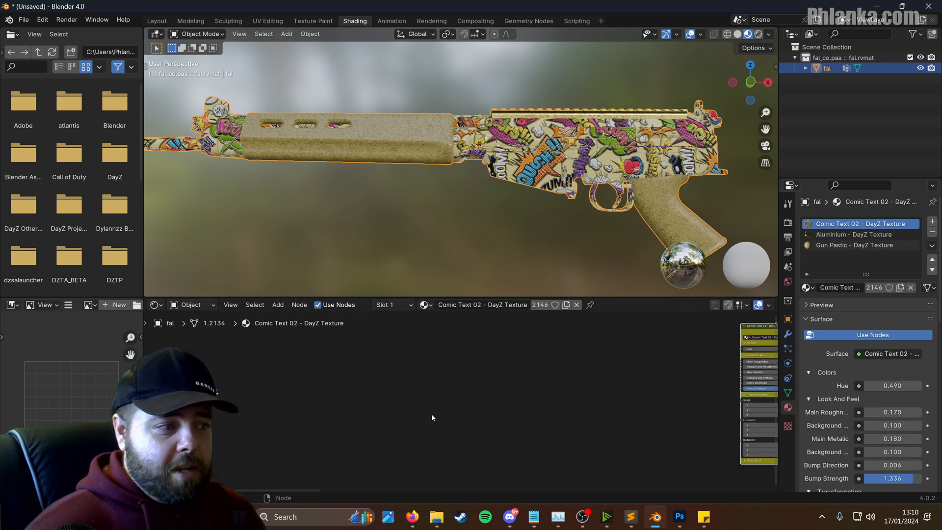
{"action": "scroll", "coordinate": [445, 379], "scroll_direction": "up", "scroll_amount": 5}
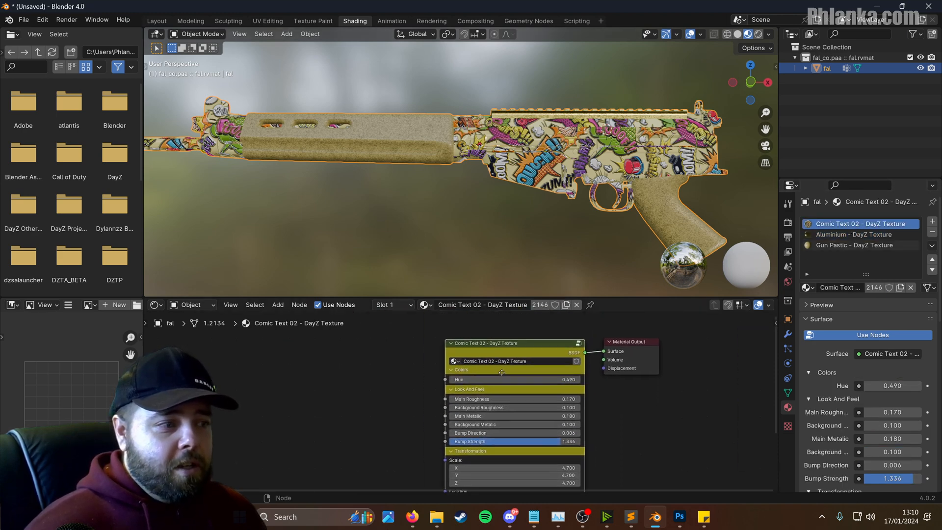
{"action": "scroll", "coordinate": [496, 381], "scroll_direction": "up", "scroll_amount": 3}
{"action": "middle_click_drag", "start_coordinate": [529, 431], "coordinate": [498, 423]}
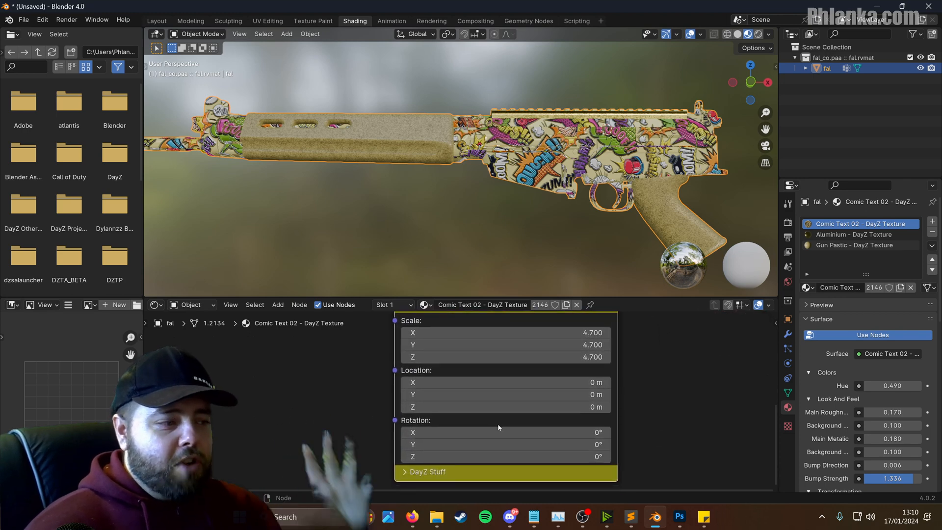
{"action": "middle_click_drag", "start_coordinate": [484, 358], "coordinate": [484, 379]}
{"action": "left_click_drag", "start_coordinate": [485, 354], "coordinate": [490, 428]}
{"action": "key", "text": "ctrl+z"}
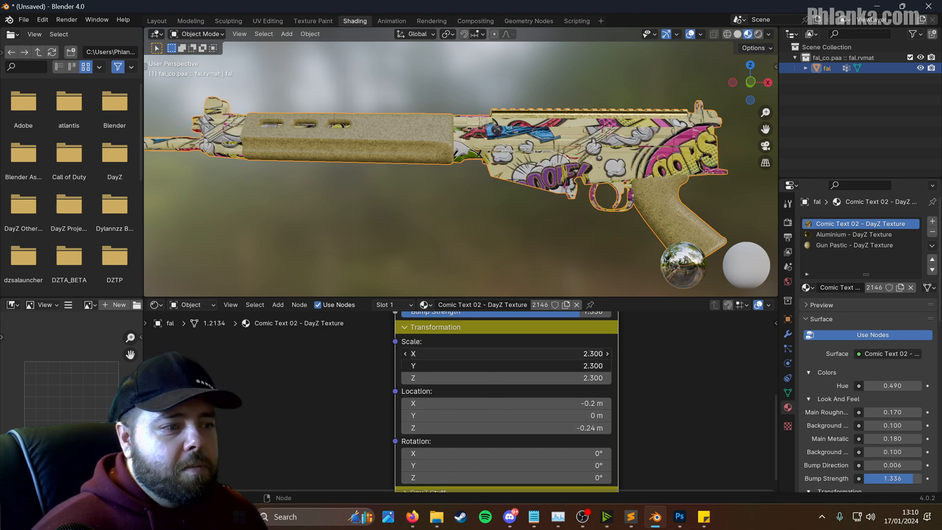
{"action": "left_click_drag", "start_coordinate": [500, 378], "coordinate": [515, 378]}
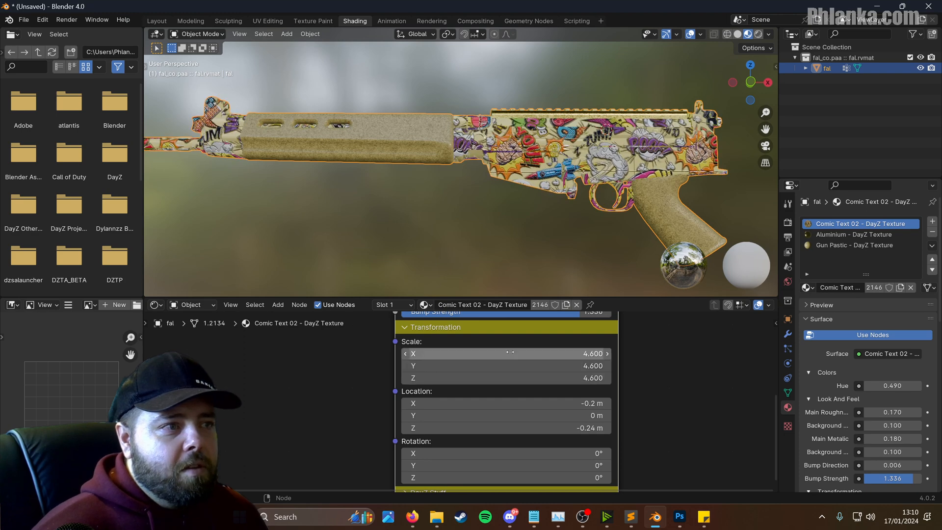
{"action": "left_click", "coordinate": [713, 198]}
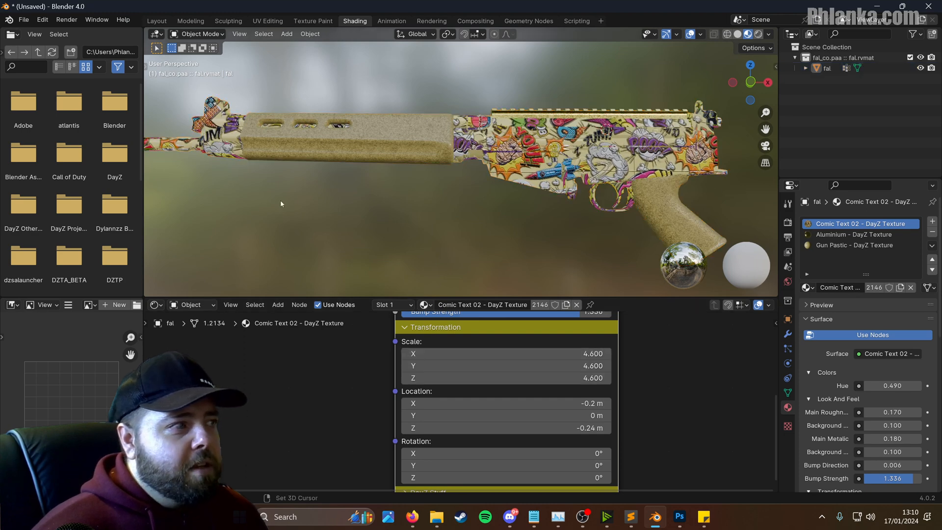
Step: Inspect the comic texture around the rifle's barrel and front sight, and select the fal object again
{"action": "middle_click_drag", "start_coordinate": [280, 200], "coordinate": [434, 202], "text": "shift"}
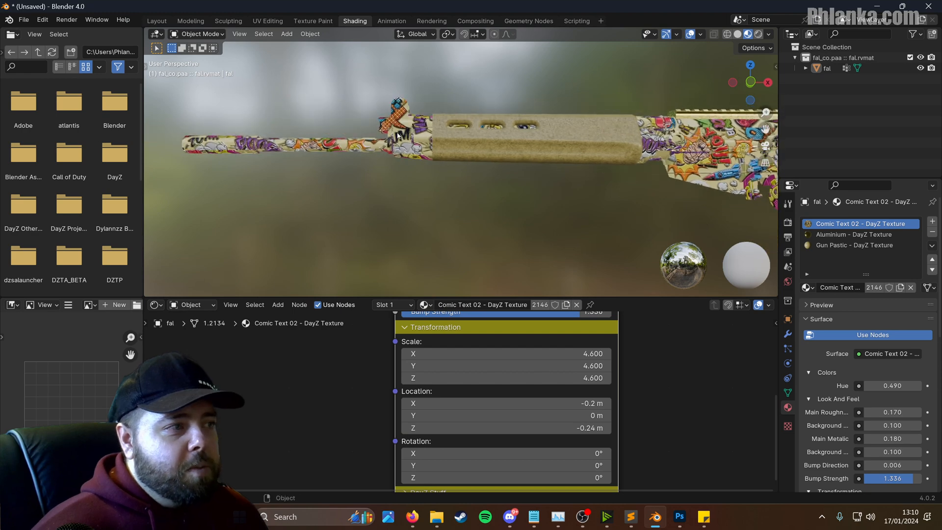
{"action": "scroll", "coordinate": [395, 142], "scroll_direction": "up", "scroll_amount": 6}
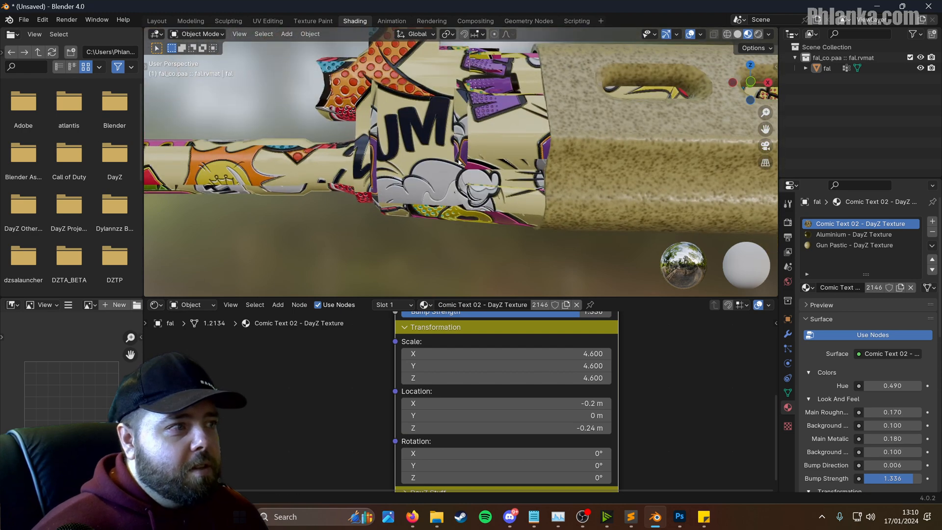
{"action": "scroll", "coordinate": [435, 159], "scroll_direction": "down", "scroll_amount": 3}
{"action": "scroll", "coordinate": [435, 160], "scroll_direction": "down", "scroll_amount": 3}
{"action": "middle_click_drag", "start_coordinate": [497, 166], "coordinate": [369, 149], "text": "shift"}
{"action": "scroll", "coordinate": [370, 150], "scroll_direction": "down", "scroll_amount": 2}
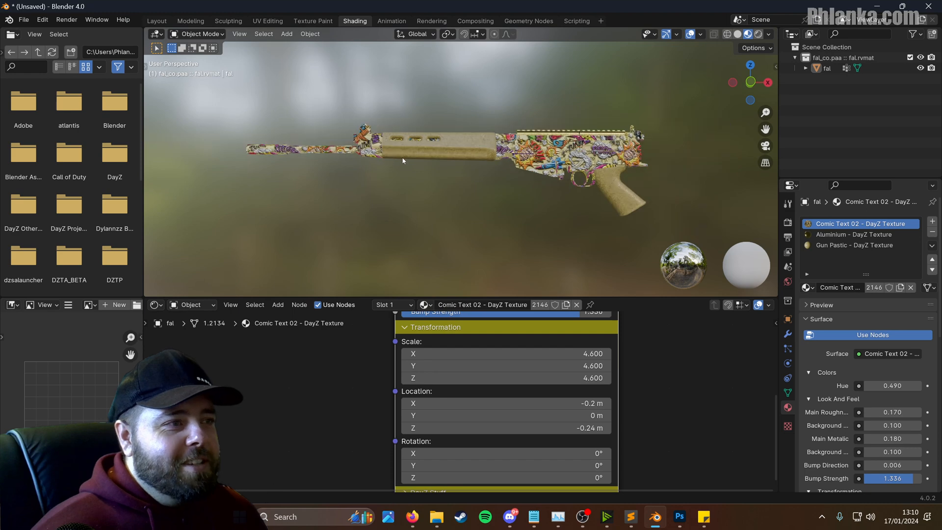
{"action": "middle_click_drag", "start_coordinate": [464, 151], "coordinate": [450, 142], "text": "shift"}
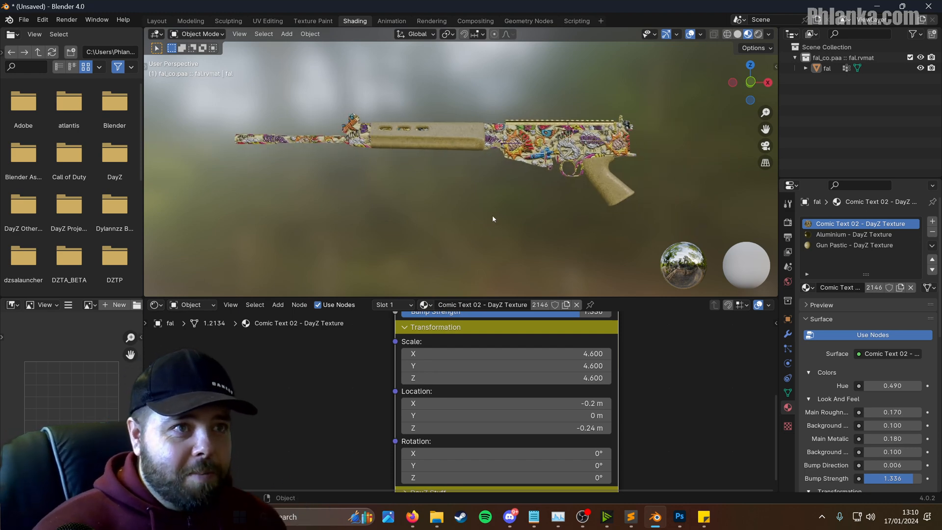
{"action": "left_click", "coordinate": [825, 69]}
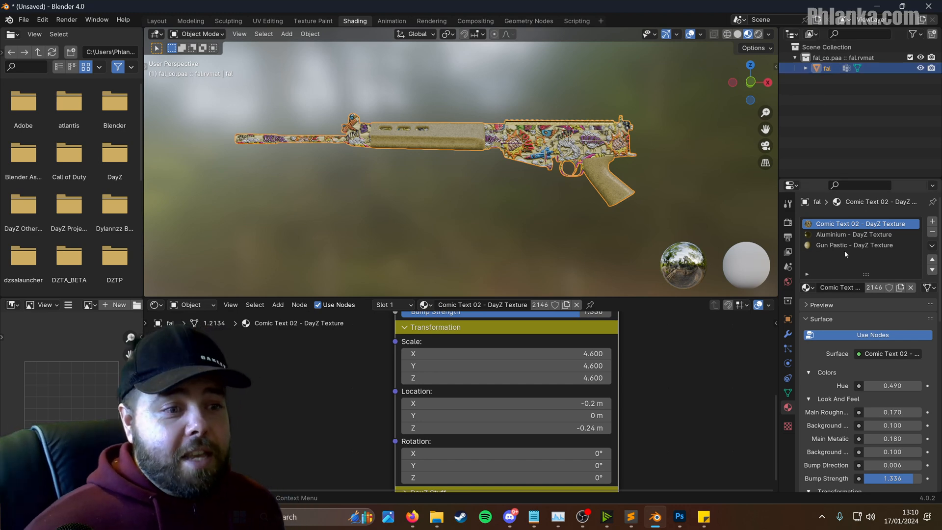
Step: Open the DayZ Texture Animator settings, widen their area and set the Mod Folder Name to Phlanka_Tutorial_Skins
{"action": "left_click", "coordinate": [789, 212]}
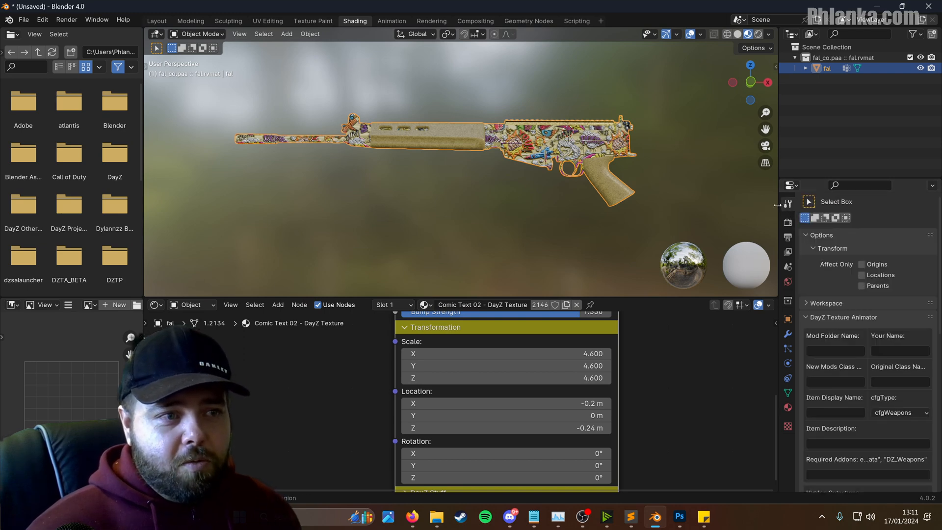
{"action": "left_click_drag", "start_coordinate": [779, 208], "coordinate": [746, 214]}
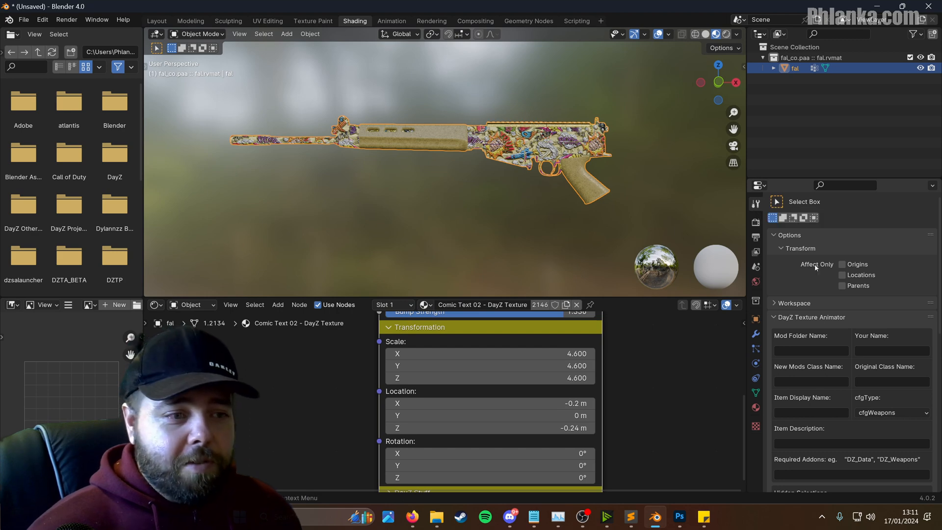
{"action": "scroll", "coordinate": [825, 274], "scroll_direction": "down", "scroll_amount": 2}
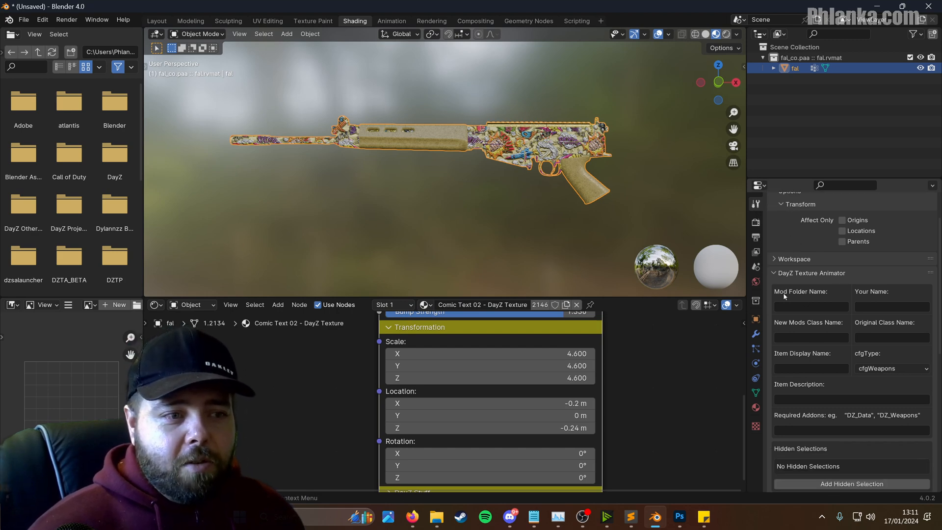
{"action": "left_click", "coordinate": [836, 307]}
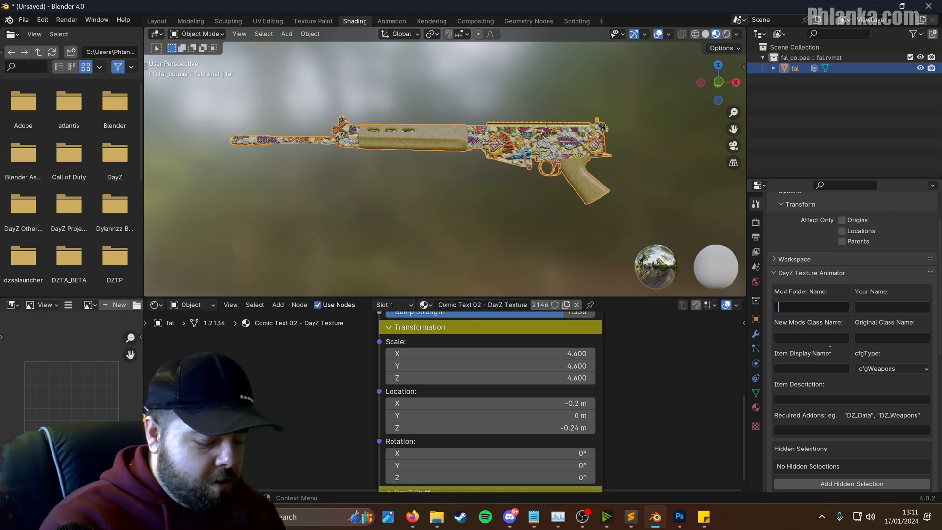
{"action": "type", "text": "hlank"}
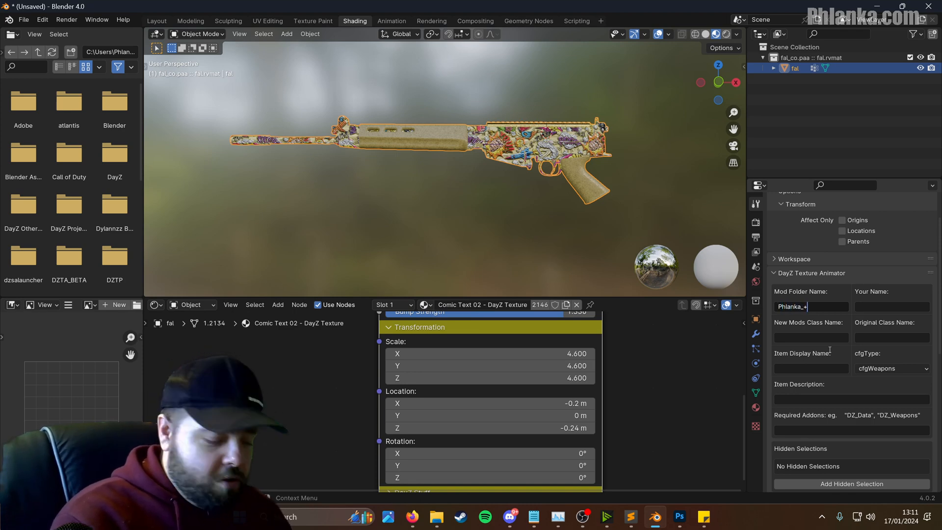
{"action": "type", "text": "a_Tutorial"}
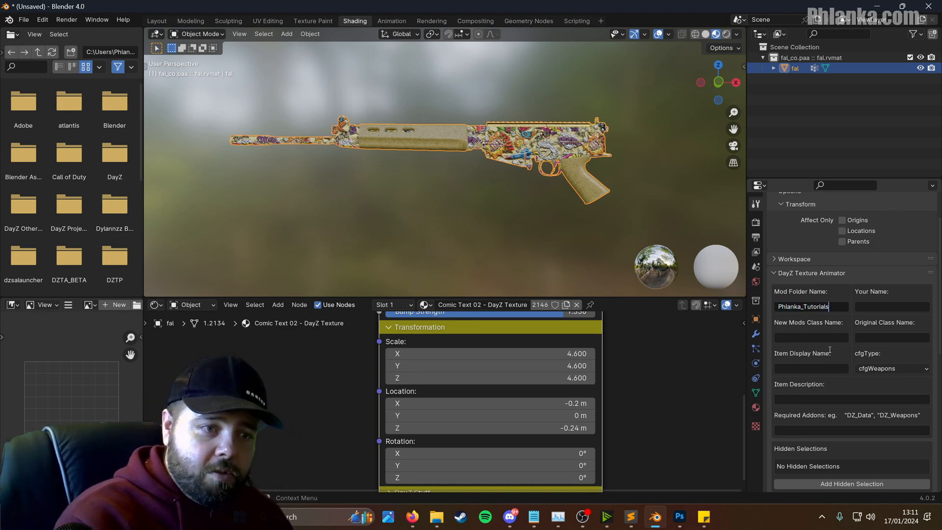
{"action": "type", "text": "_Skin"}
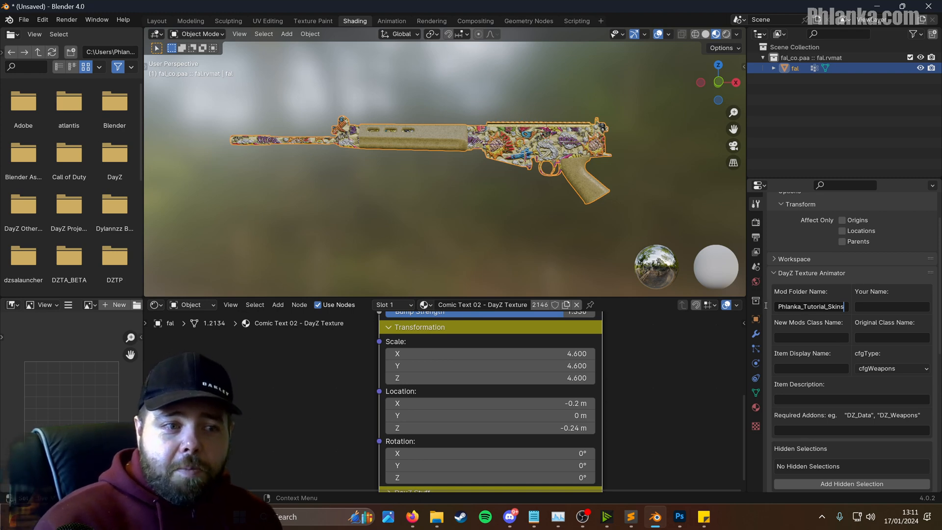
{"action": "left_click_drag", "start_coordinate": [777, 306], "coordinate": [855, 309]}
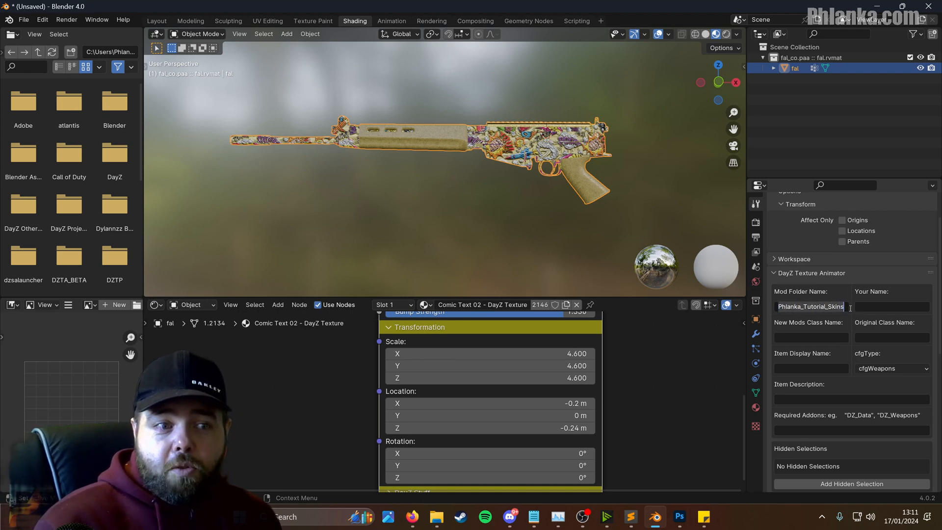
{"action": "left_click", "coordinate": [849, 308]}
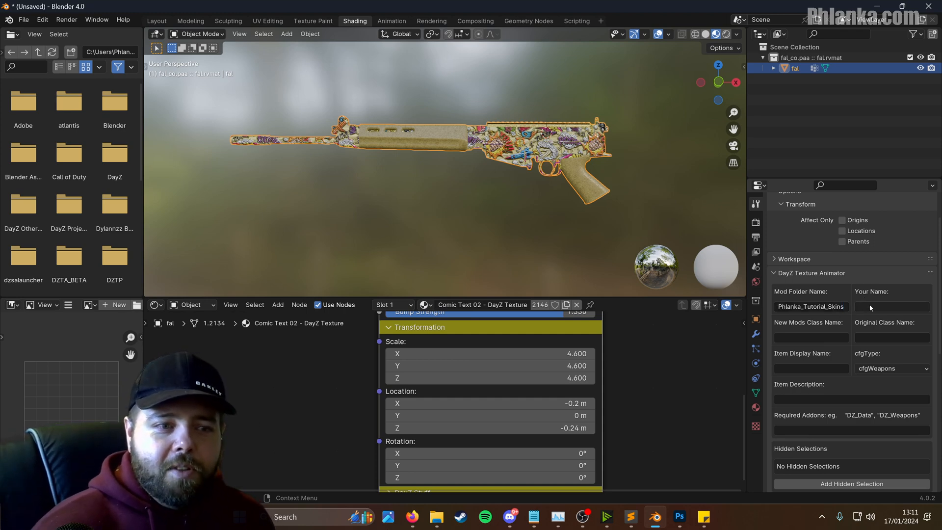
Step: Enter the author's name in the DayZ Texture Animator settings
{"action": "left_click", "coordinate": [869, 305]}
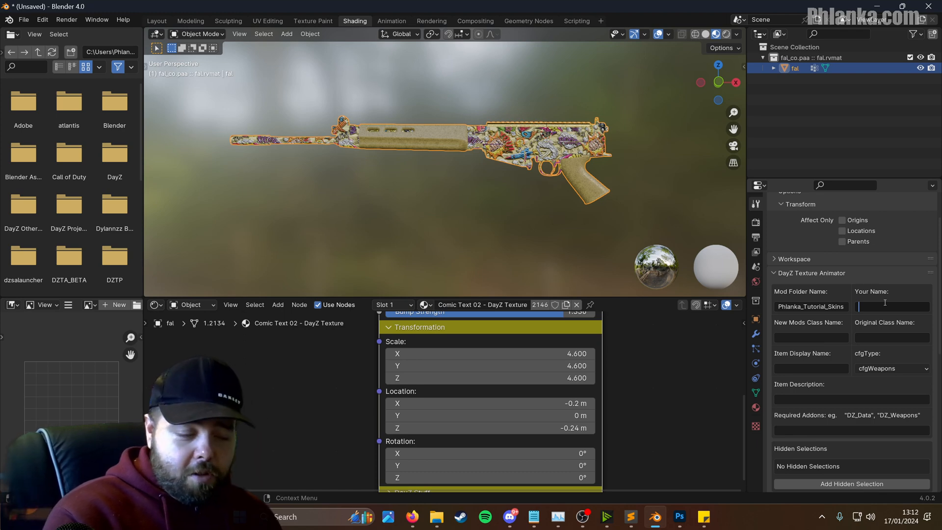
{"action": "type", "text": "Phlank"}
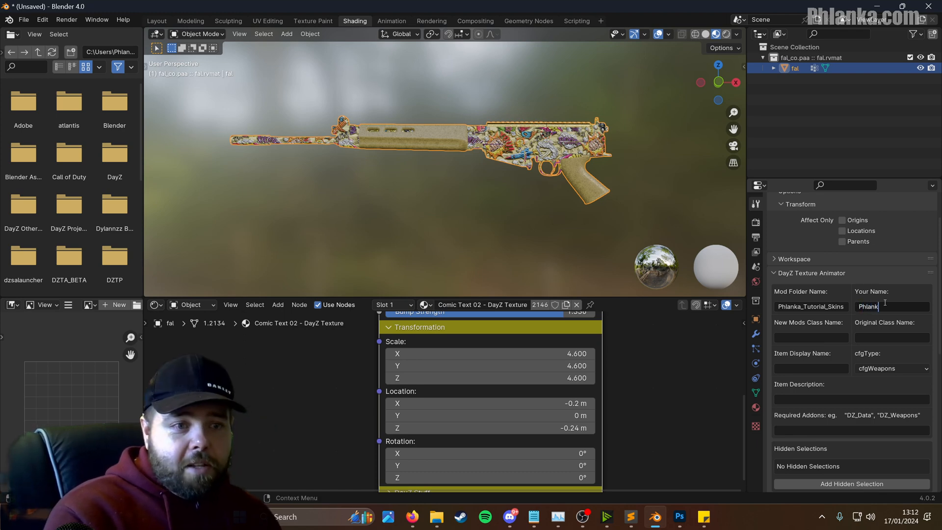
{"action": "type", "text": "a"}
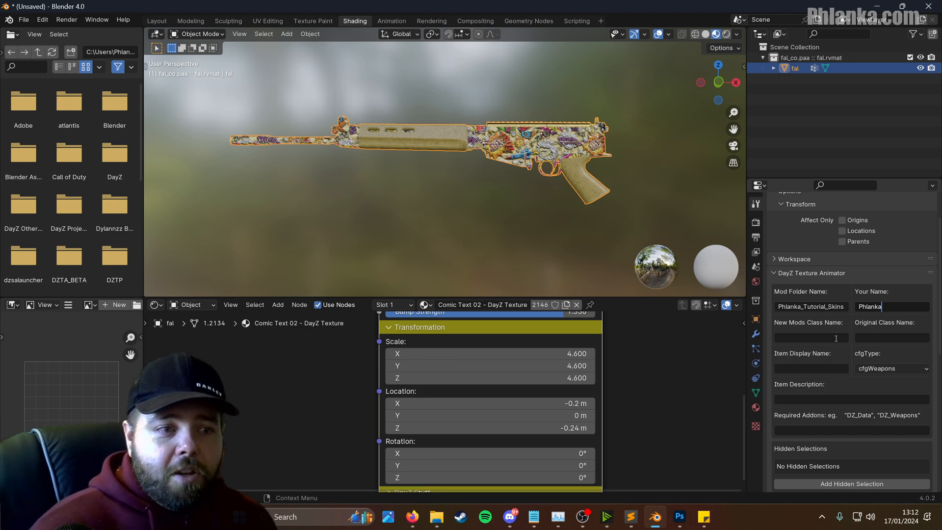
Step: Set the New Mods Class Name to Comic_Fal for the comic-textured rifle
{"action": "scroll", "coordinate": [516, 129], "scroll_direction": "up", "scroll_amount": 2}
{"action": "mouse_move", "coordinate": [514, 129]}
{"action": "middle_mouse_down"}
{"action": "mouse_move", "coordinate": [555, 131]}
{"action": "mouse_move", "coordinate": [522, 134]}
{"action": "middle_mouse_up"}
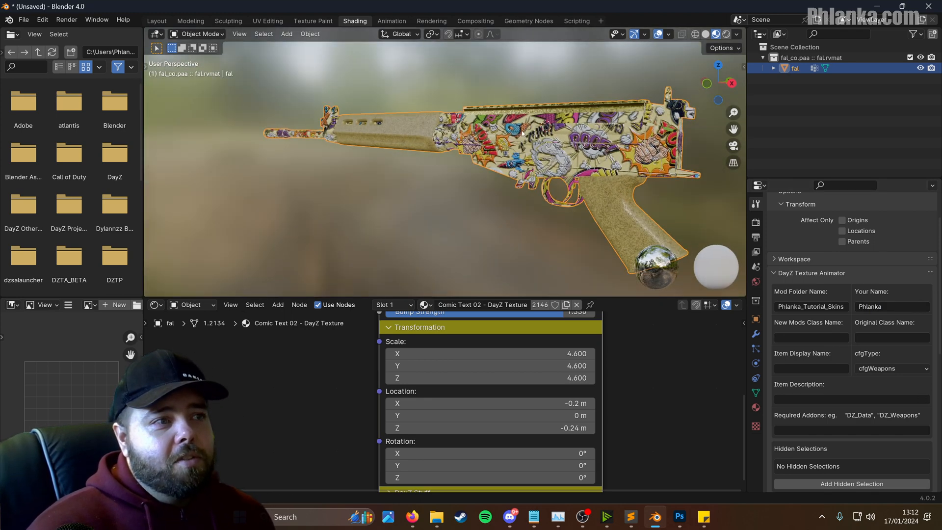
{"action": "left_click", "coordinate": [821, 336]}
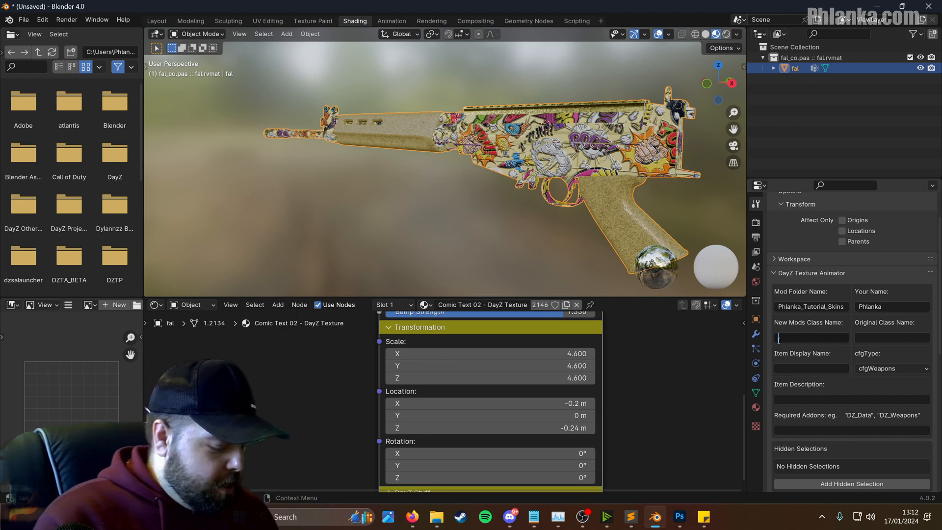
{"action": "type", "text": "Comic_"}
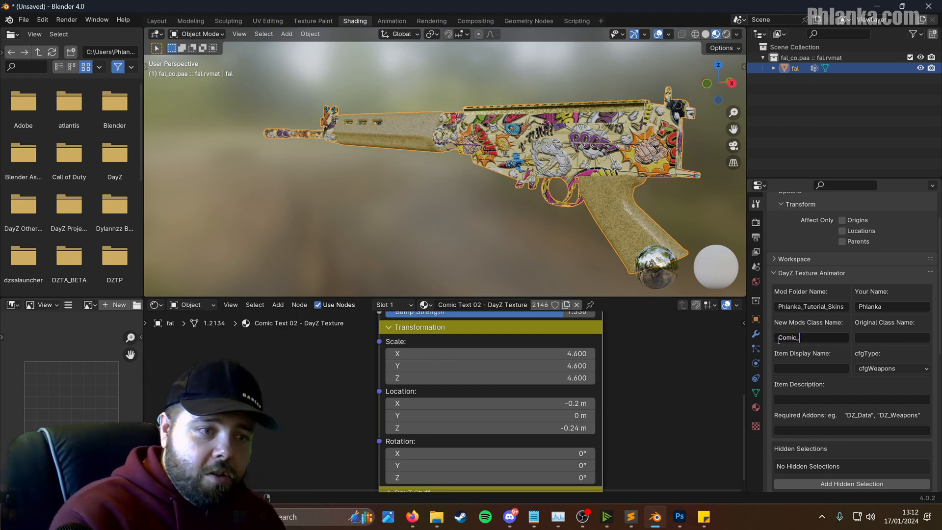
{"action": "type", "text": "Fal"}
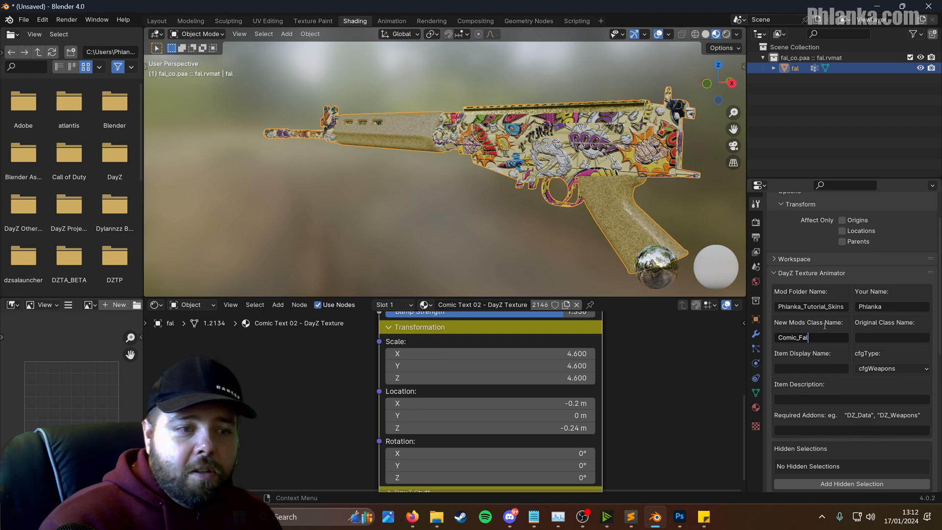
Step: Switch to File Explorer and open config.cpp from the DZ\weapons\firearms\fal folder on the DayZ (P:) drive
{"action": "left_click", "coordinate": [885, 337]}
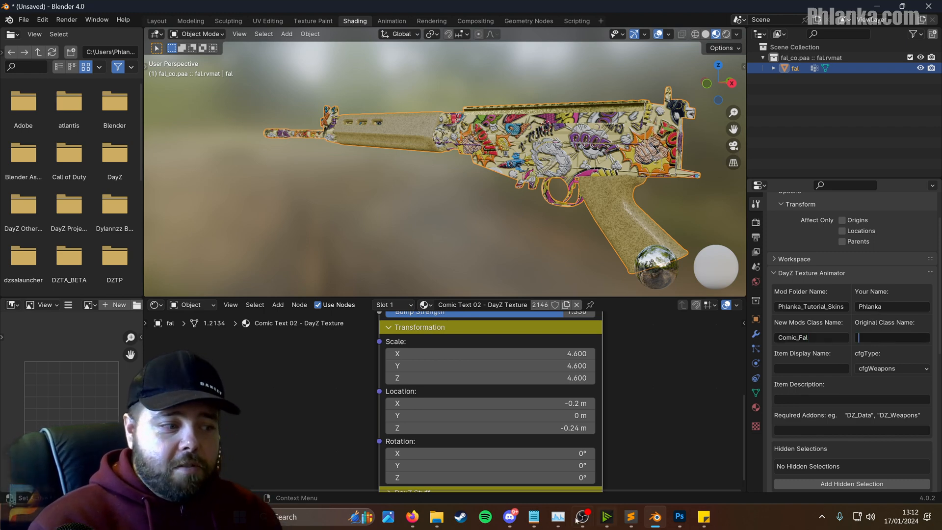
{"action": "mouse_move", "coordinate": [442, 522]}
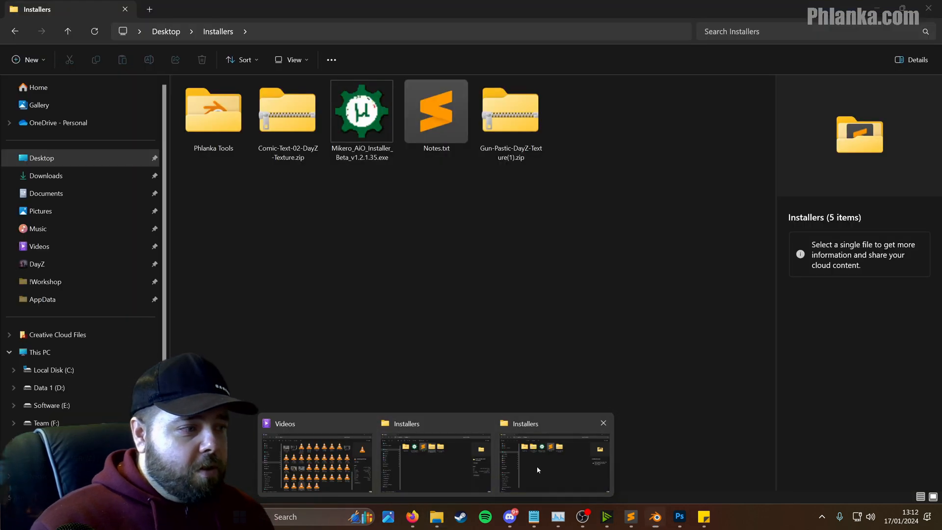
{"action": "left_click", "coordinate": [537, 466]}
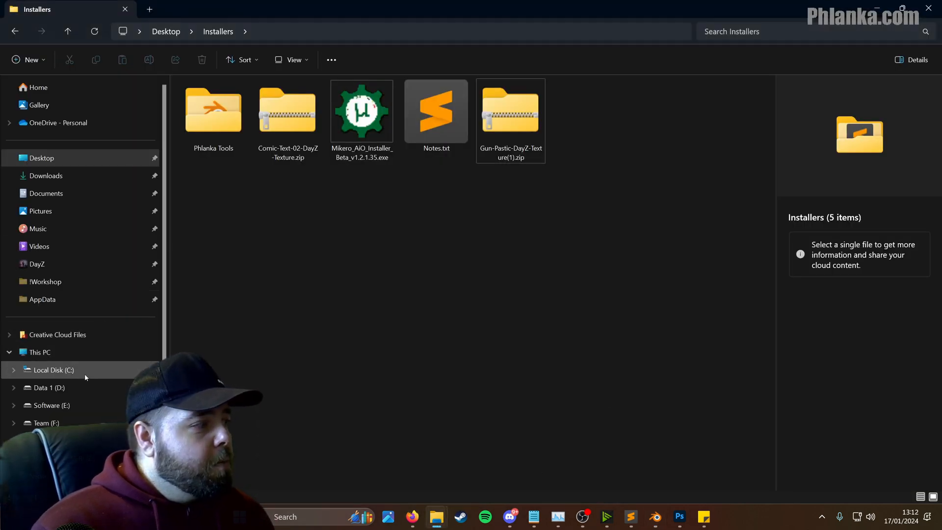
{"action": "left_click", "coordinate": [54, 441]}
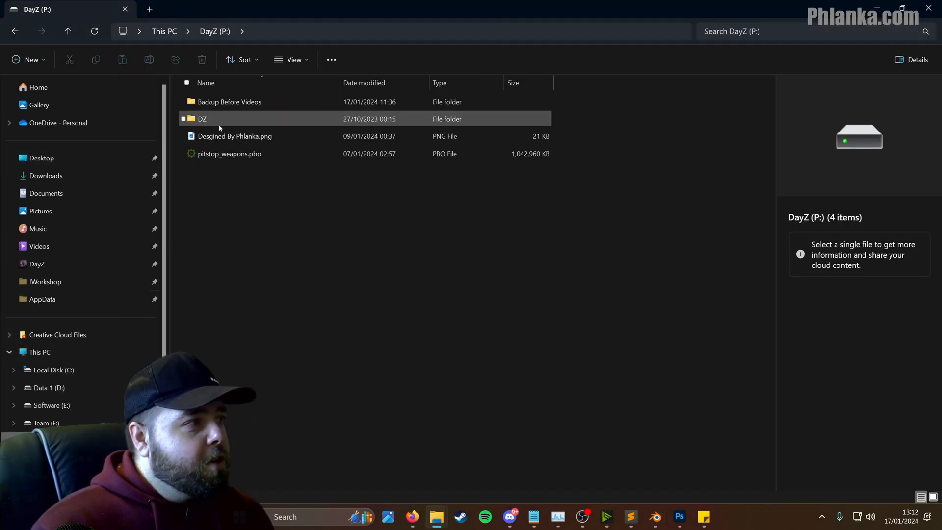
{"action": "double_click", "coordinate": [219, 125]}
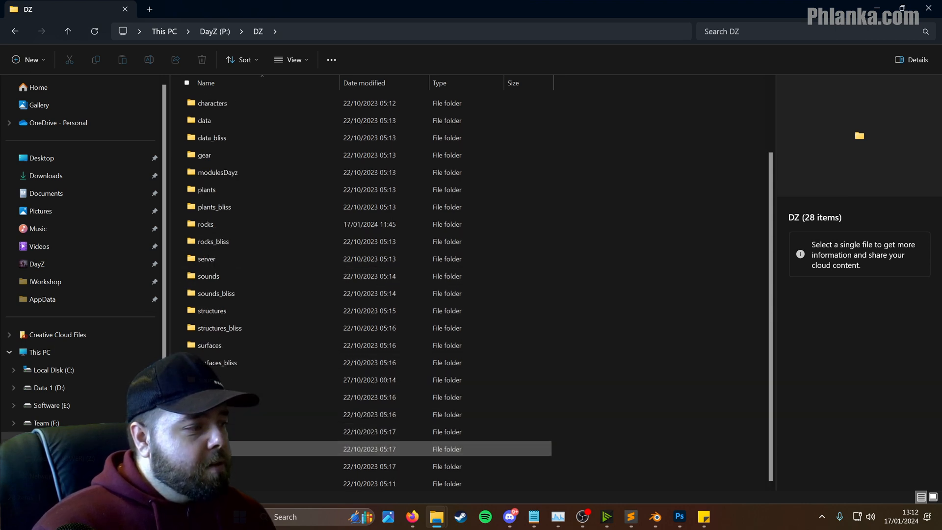
{"action": "double_click", "coordinate": [210, 465]}
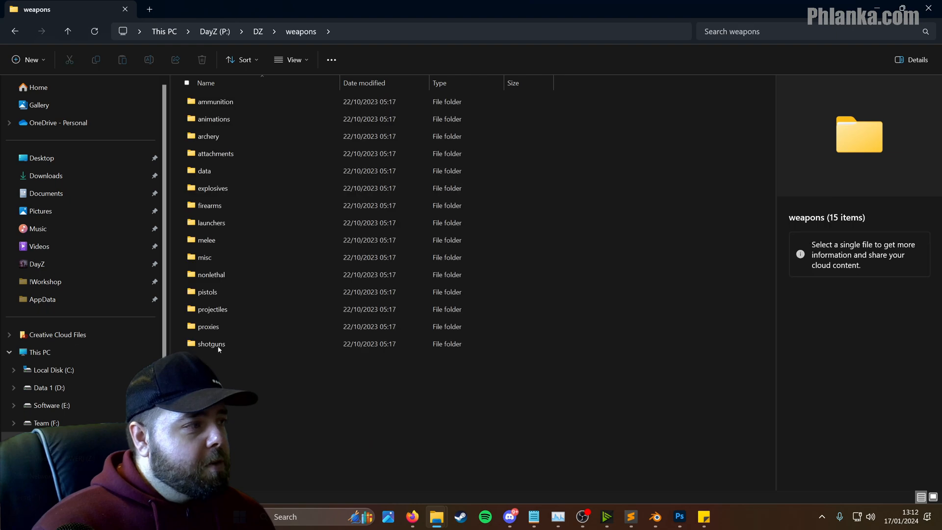
{"action": "double_click", "coordinate": [256, 210]}
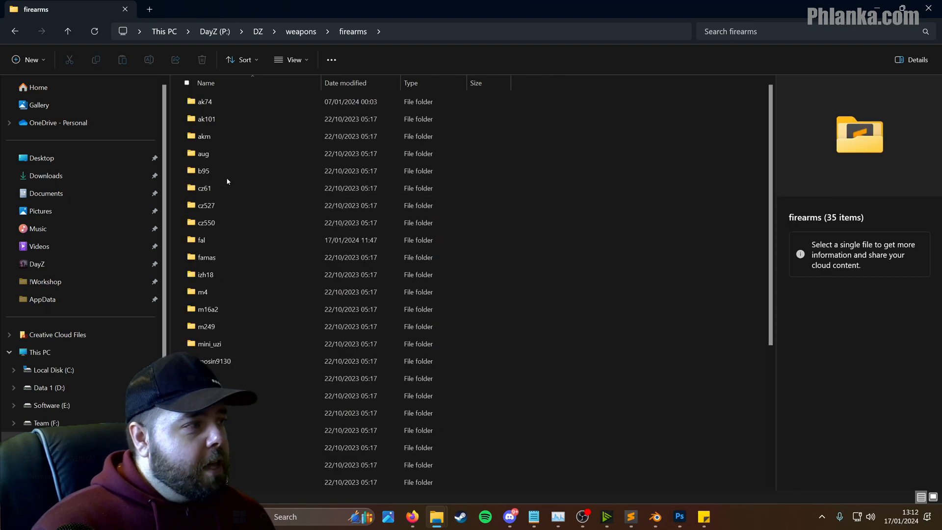
{"action": "double_click", "coordinate": [230, 241]}
{"action": "double_click", "coordinate": [211, 120]}
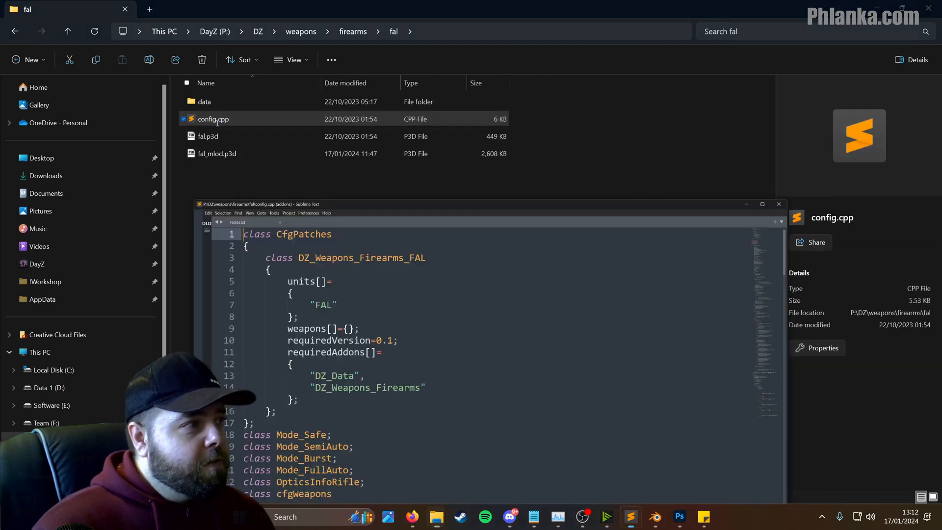
Step: Collapse the FAL_Base class block in config.cpp and copy the FAL class name declared below it
{"action": "scroll", "coordinate": [285, 127], "scroll_direction": "down", "scroll_amount": 3, "text": "ctrl"}
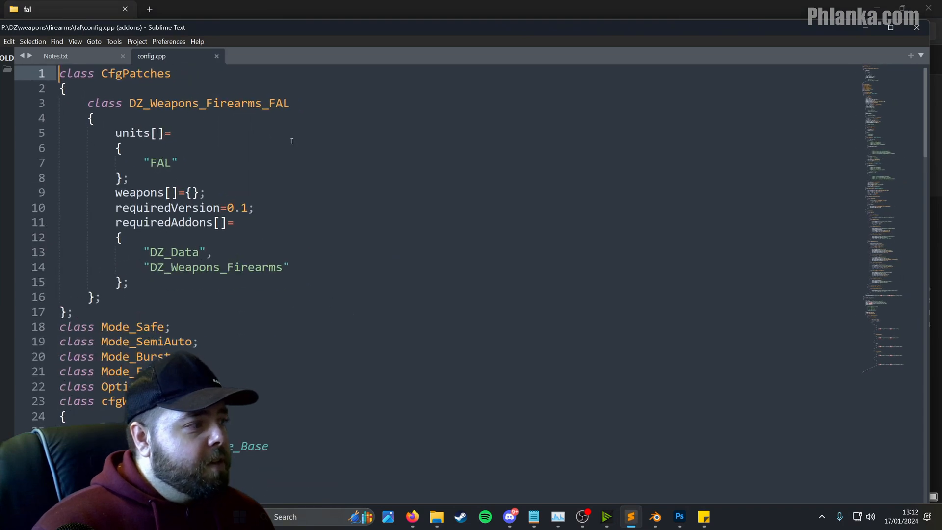
{"action": "scroll", "coordinate": [277, 147], "scroll_direction": "down", "scroll_amount": 5}
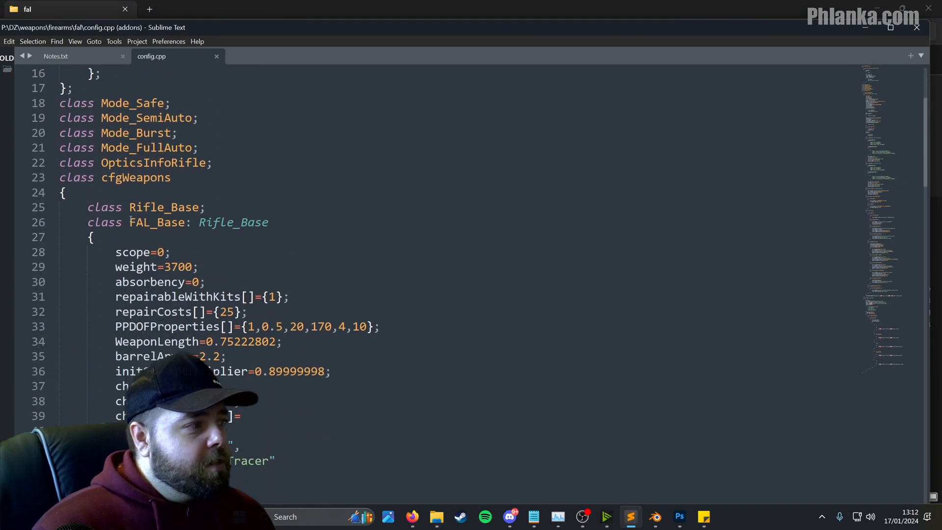
{"action": "left_click_drag", "start_coordinate": [129, 222], "coordinate": [185, 222]}
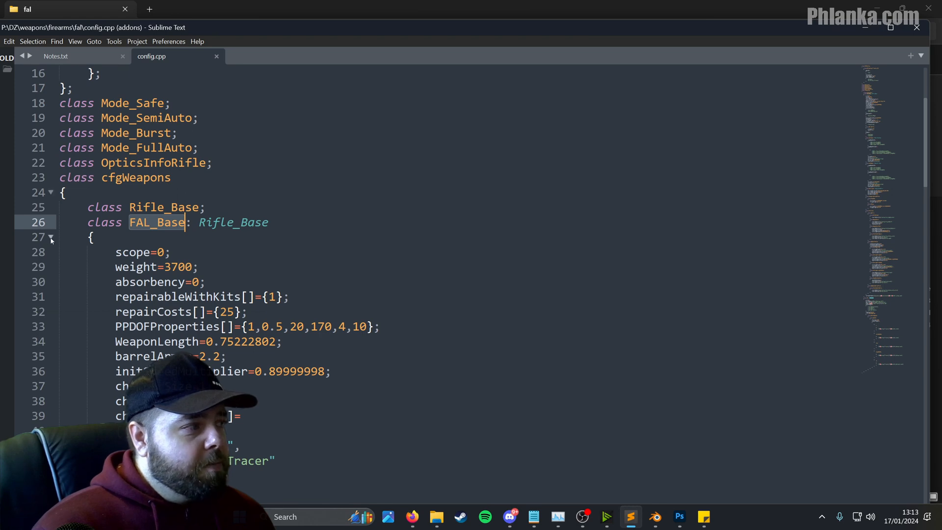
{"action": "left_click", "coordinate": [51, 238]}
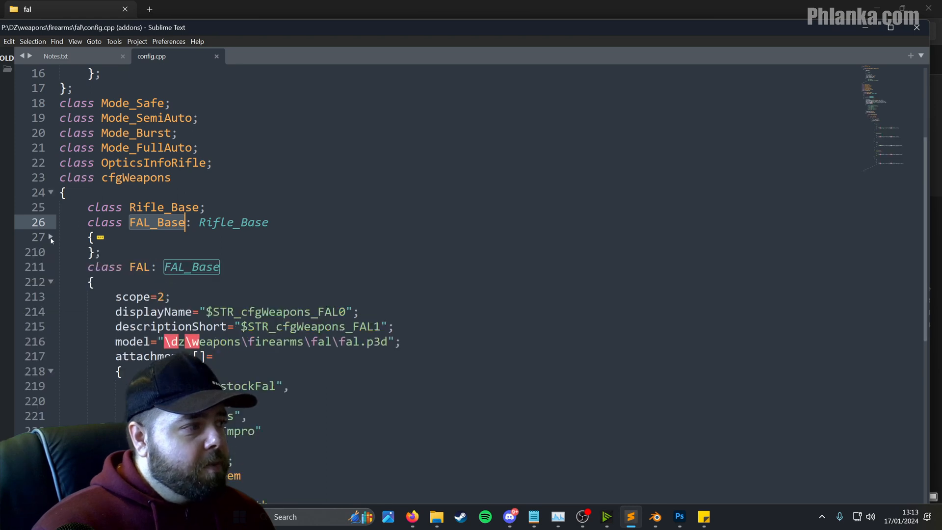
{"action": "double_click", "coordinate": [133, 267]}
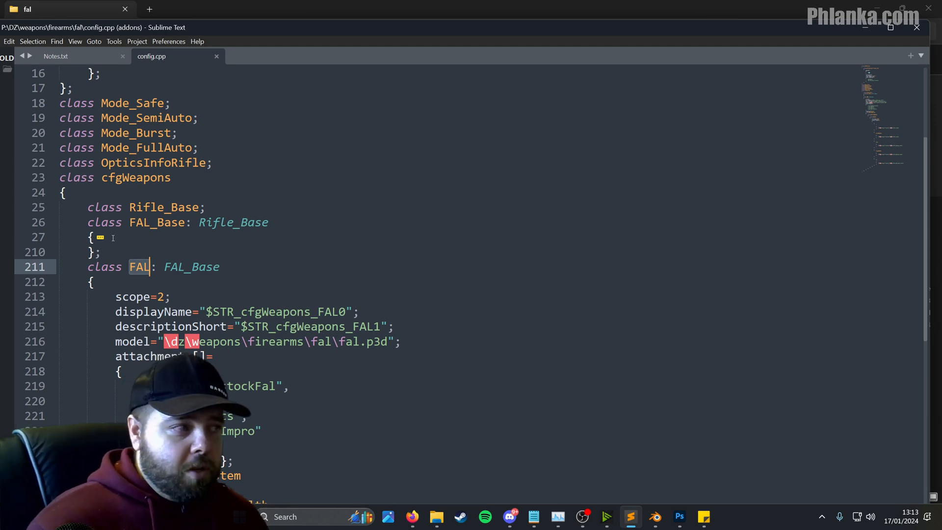
{"action": "triple_click", "coordinate": [147, 268]}
{"action": "left_click", "coordinate": [151, 269]}
{"action": "left_click_drag", "start_coordinate": [151, 268], "coordinate": [131, 268]}
{"action": "key", "text": "ctrl+c"}
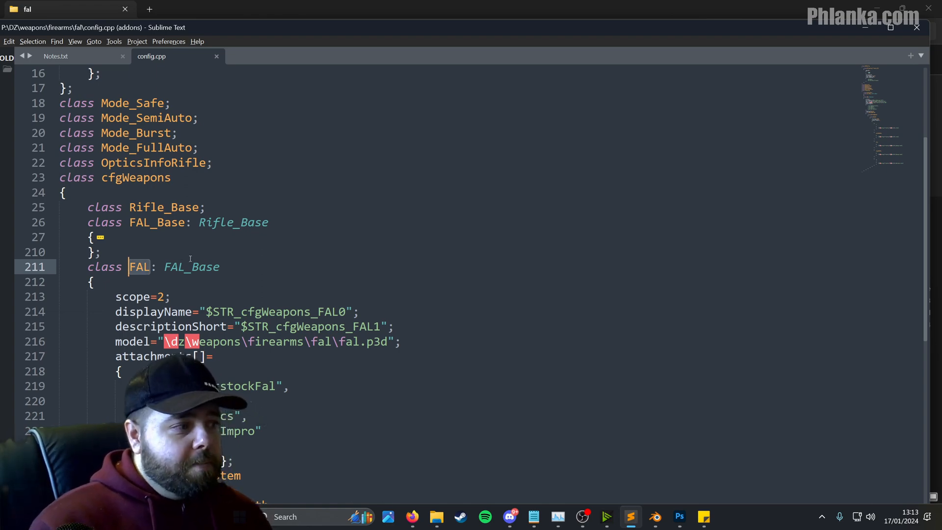
Step: Switch back to Blender and paste FAL as the Original Class Name
{"action": "key", "text": "alt+Tab"}
{"action": "key", "text": "alt+Tab"}
{"action": "key", "text": "Tab"}
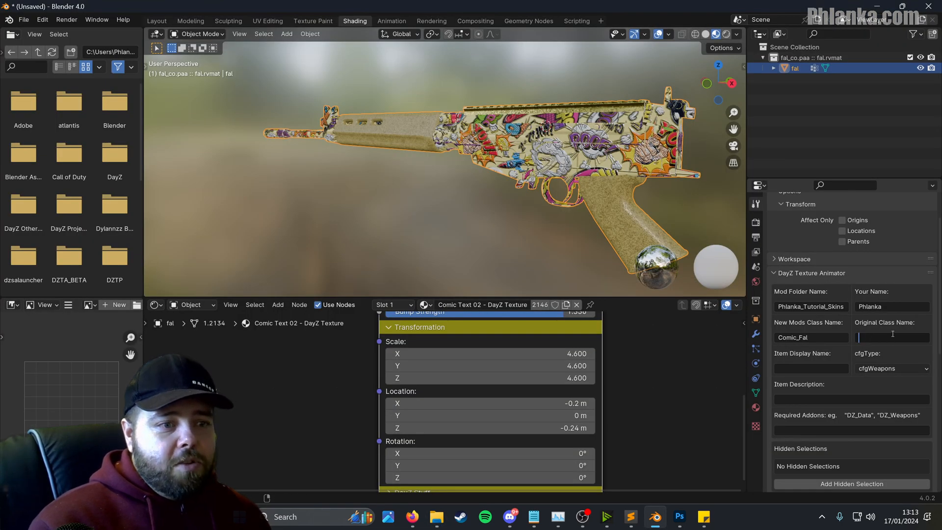
{"action": "key", "text": "ctrl+v"}
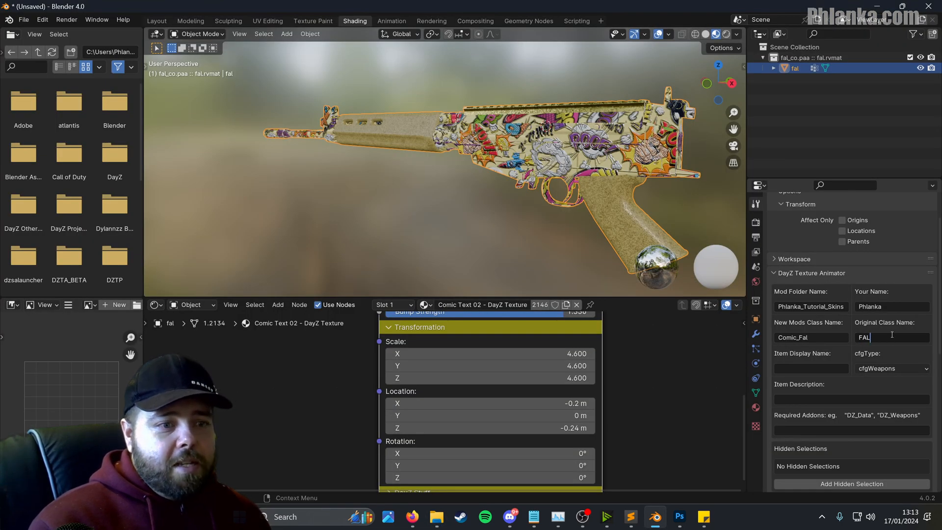
Step: Set the Item Display Name to Comic Book Fal and the Item Description to Designed for a tutorial
{"action": "left_click", "coordinate": [832, 369]}
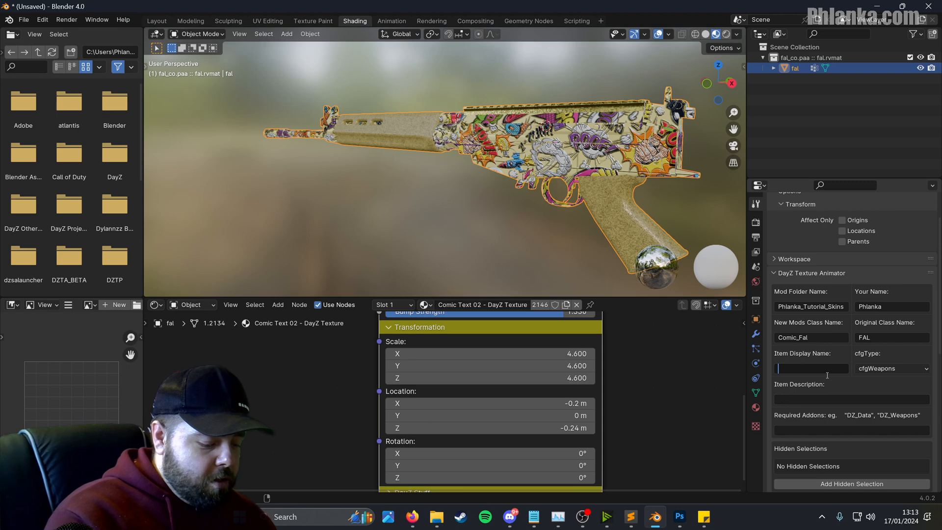
{"action": "type", "text": "Comic Book Fal"}
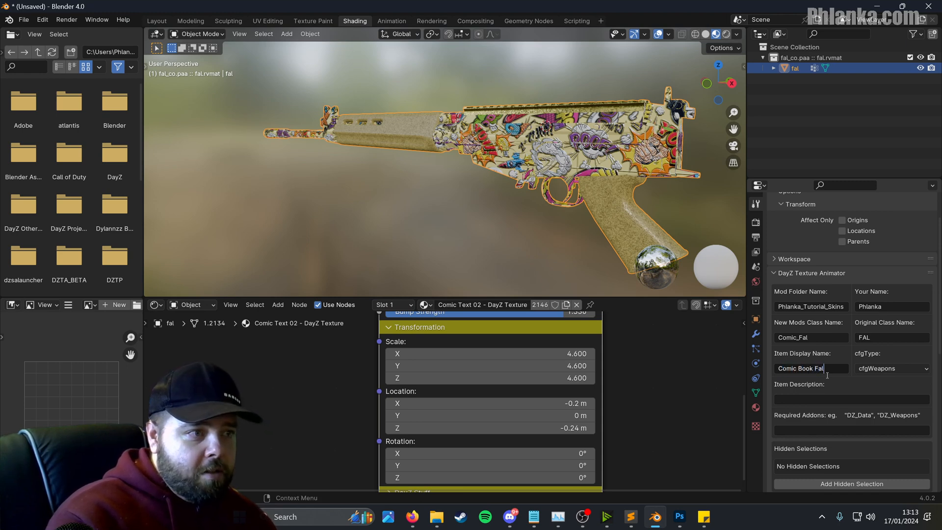
{"action": "left_click", "coordinate": [866, 400]}
{"action": "type", "text": "Des"}
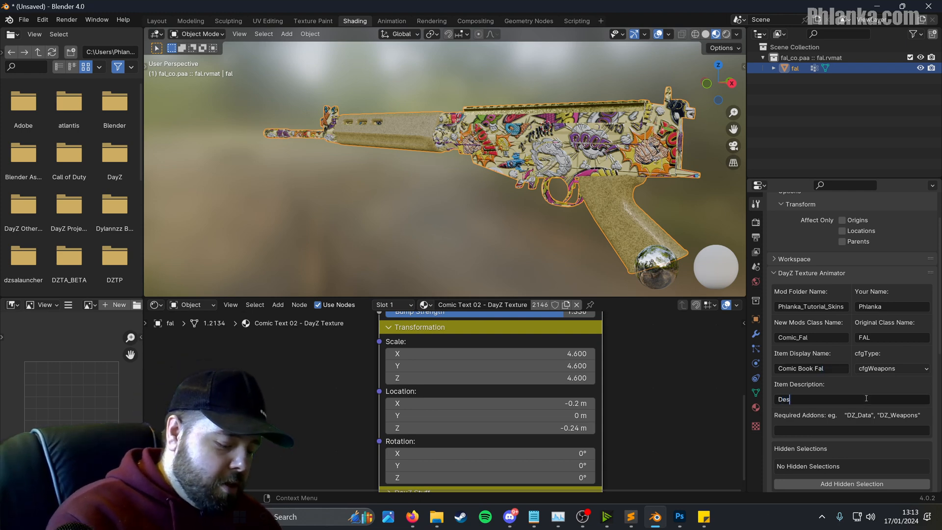
{"action": "type", "text": "igned for a tutorial"}
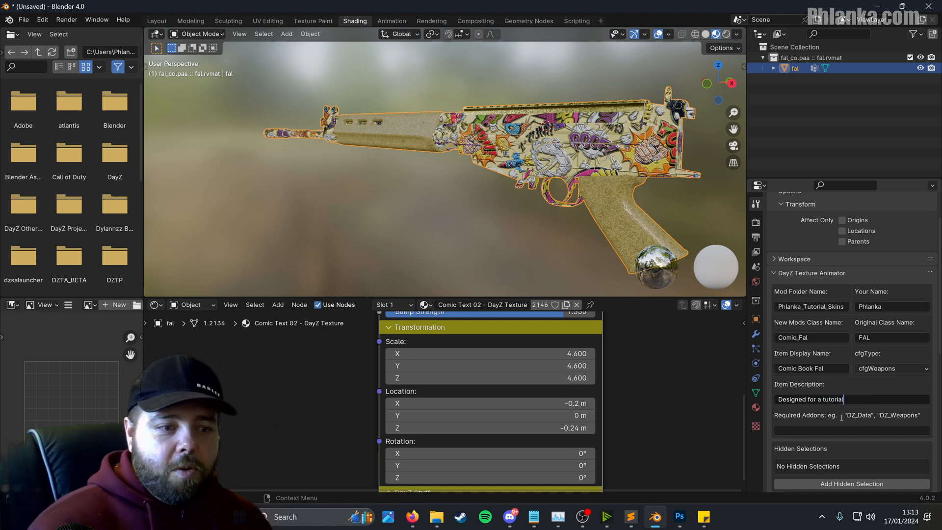
{"action": "left_click", "coordinate": [835, 431]}
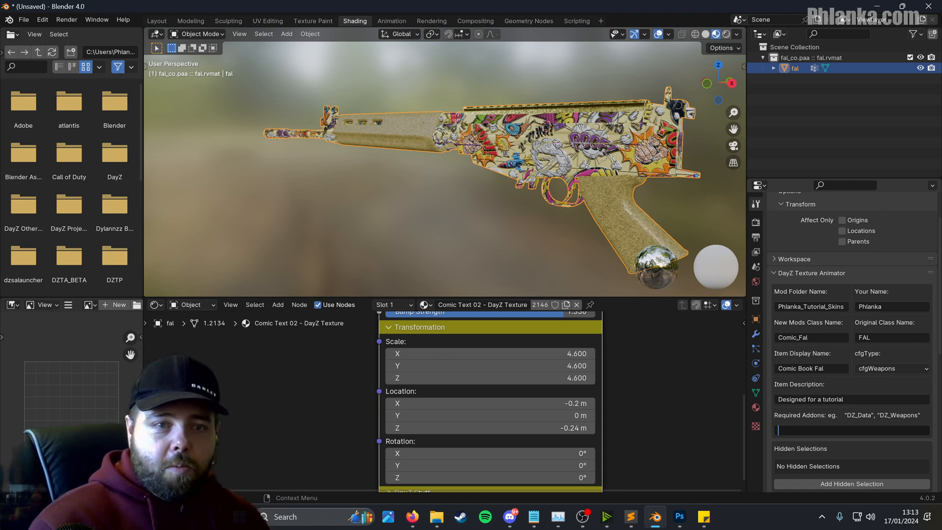
{"action": "type", "text": "\""}
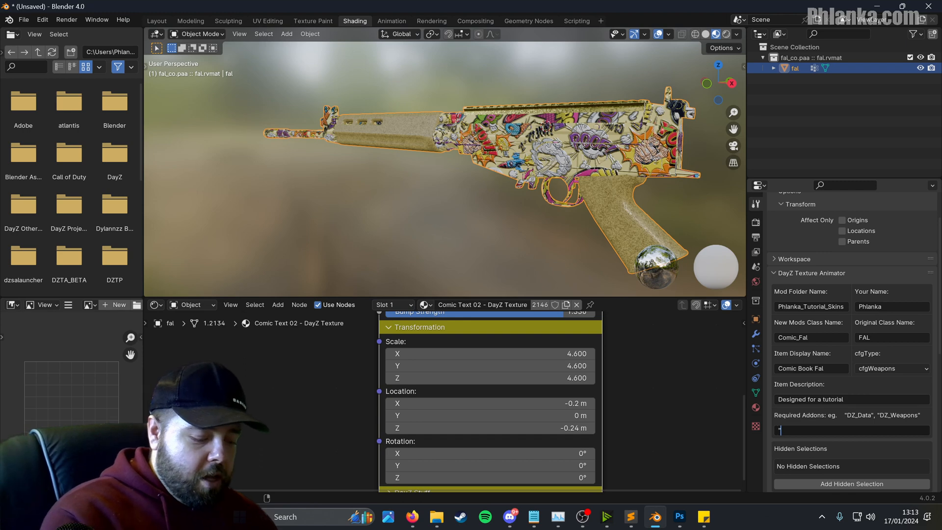
{"action": "type", "text": "pistop"}
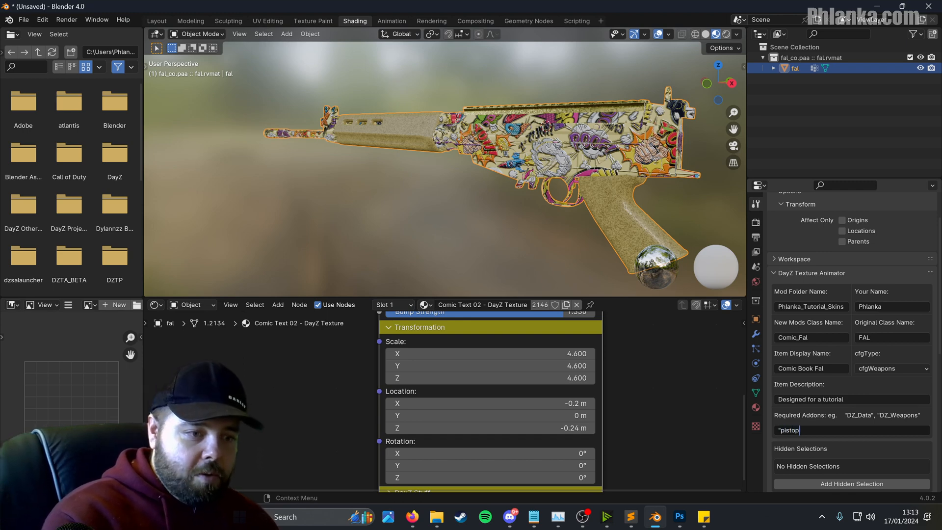
{"action": "type", "text": "_weapon"}
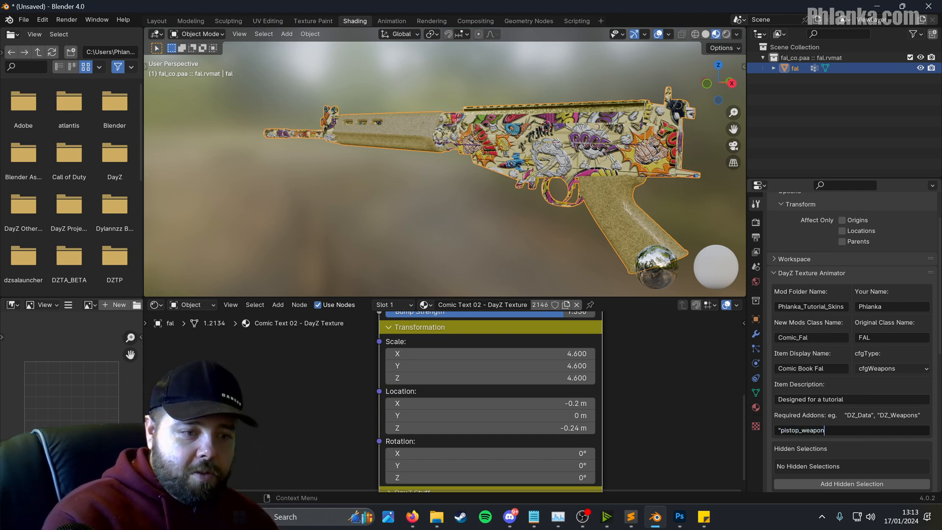
{"action": "type", "text": "s\""}
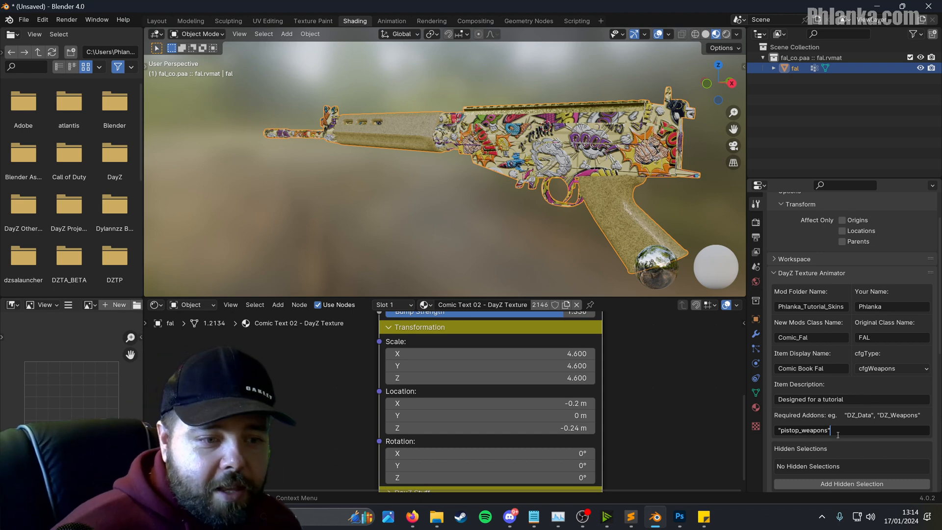
{"action": "left_click_drag", "start_coordinate": [836, 431], "coordinate": [781, 431]}
{"action": "key", "text": "BackSpace"}
{"action": "key", "text": "BackSpace"}
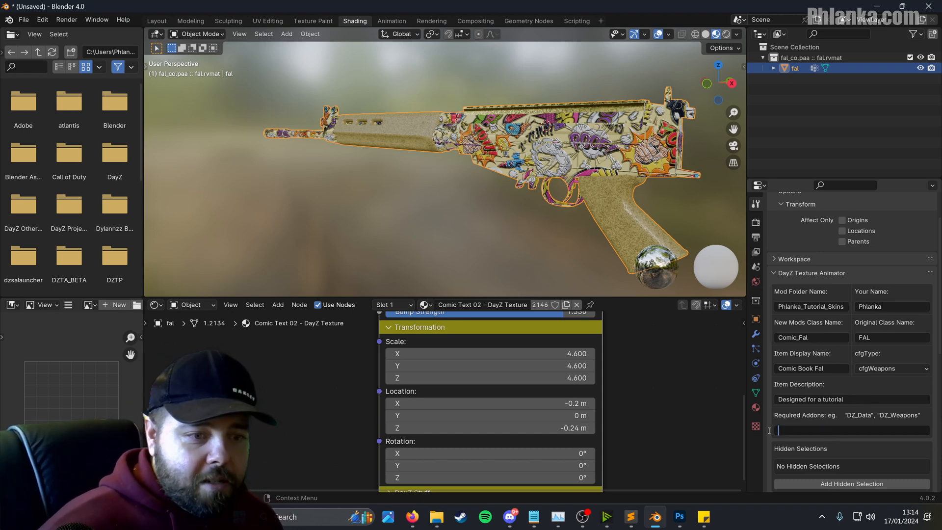
Step: Switch to config.cpp in Sublime Text and join the two requiredAddons entries in the CfgPatches class onto one line
{"action": "left_click", "coordinate": [631, 517]}
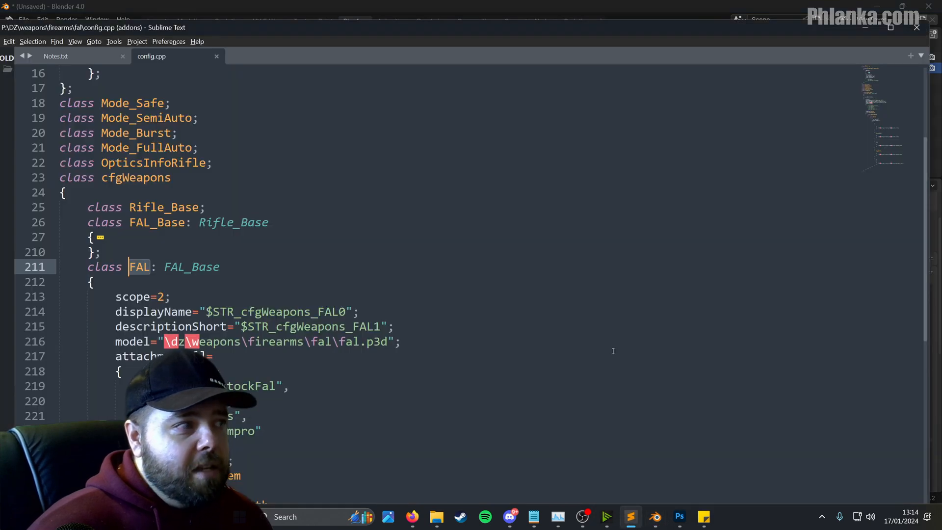
{"action": "scroll", "coordinate": [198, 194], "scroll_direction": "up", "scroll_amount": 5}
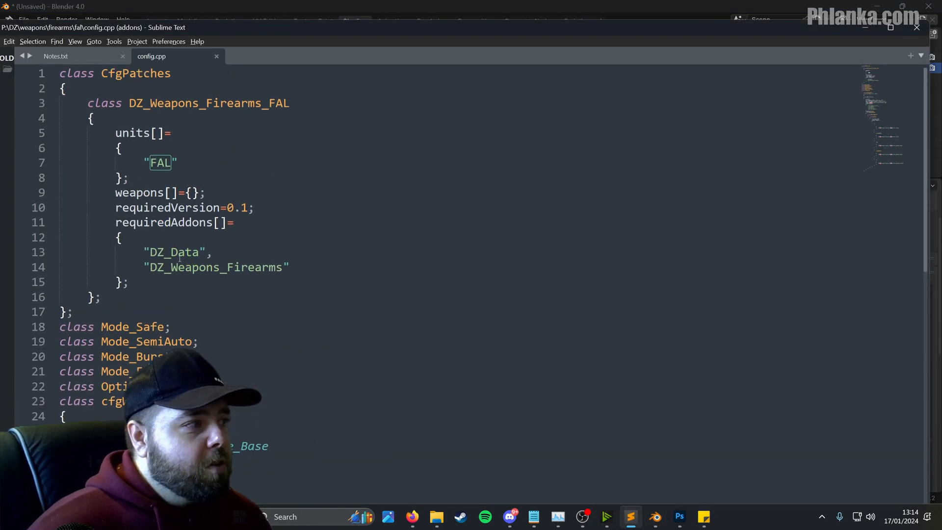
{"action": "left_click_drag", "start_coordinate": [155, 268], "coordinate": [295, 267]}
{"action": "left_click", "coordinate": [192, 268]}
{"action": "left_click", "coordinate": [296, 267]}
{"action": "left_click", "coordinate": [237, 245]}
{"action": "key", "text": "Delete"}
{"action": "key", "text": "Delete"}
{"action": "key", "text": "Delete"}
{"action": "key", "text": "Delete"}
{"action": "key", "text": "Delete"}
{"action": "key", "text": "Delete"}
{"action": "key", "text": "Delete"}
{"action": "key", "text": "Delete"}
{"action": "key", "text": "Delete"}
{"action": "key", "text": "Delete"}
{"action": "key", "text": "Delete"}
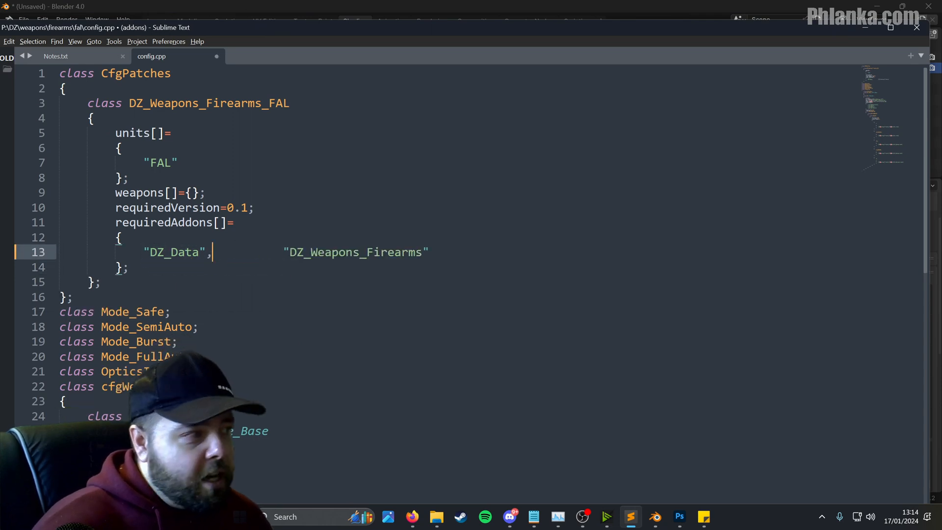
{"action": "key", "text": "Delete"}
{"action": "key", "text": "Delete"}
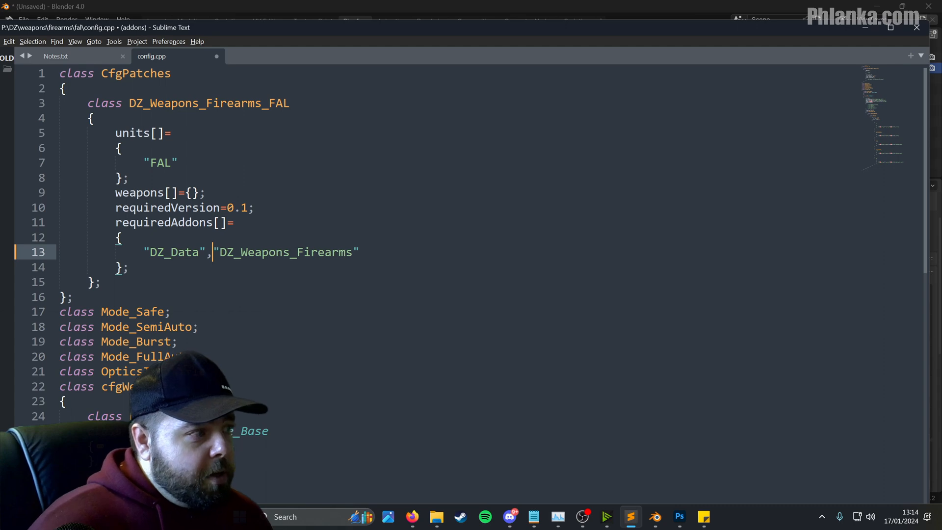
Step: Copy "DZ_Data", "DZ_Weapons_Firearms" from requiredAddons and paste it into Blender as the Required Addons
{"action": "left_click_drag", "start_coordinate": [367, 252], "coordinate": [133, 258]}
{"action": "key", "text": "ctrl+c"}
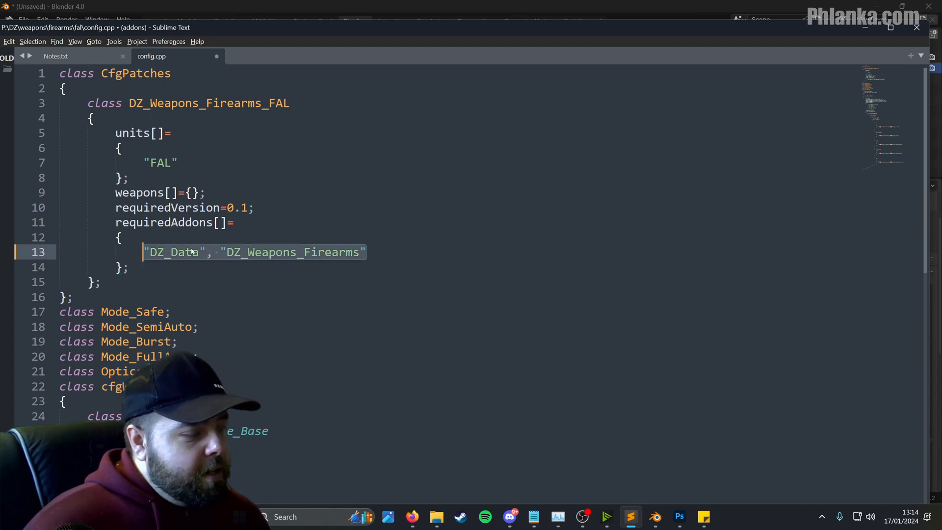
{"action": "key", "text": "alt+Tab"}
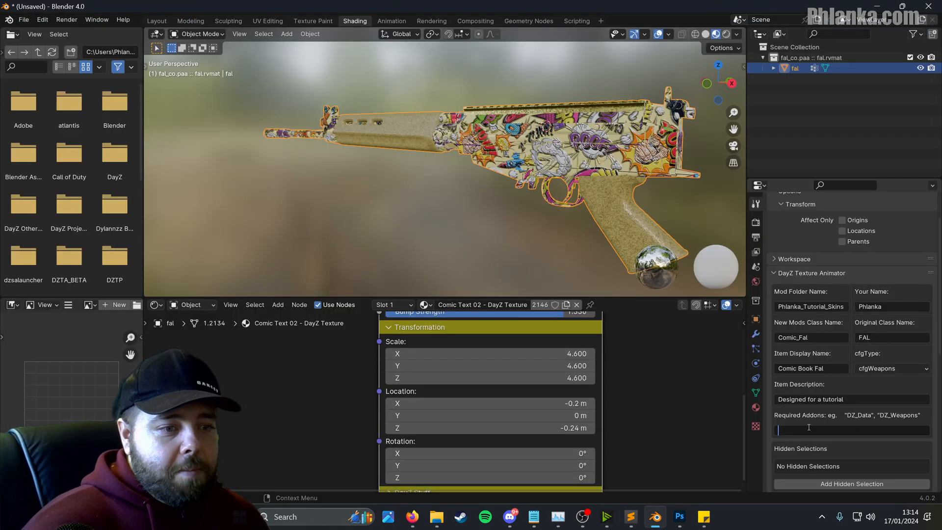
{"action": "key", "text": "ctrl+v"}
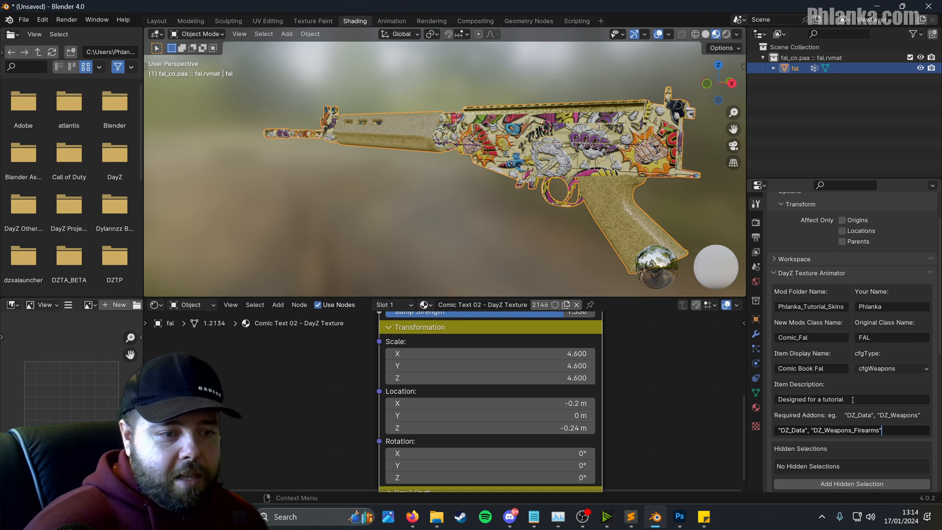
{"action": "left_click", "coordinate": [828, 454]}
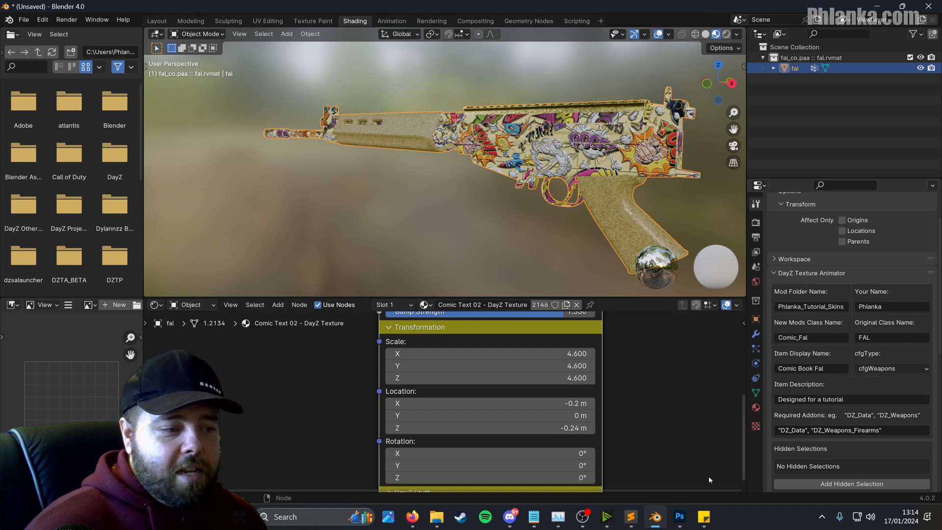
Step: Switch back to config.cpp in Sublime Text and expand the collapsed FAL_Base class block
{"action": "left_click", "coordinate": [437, 516]}
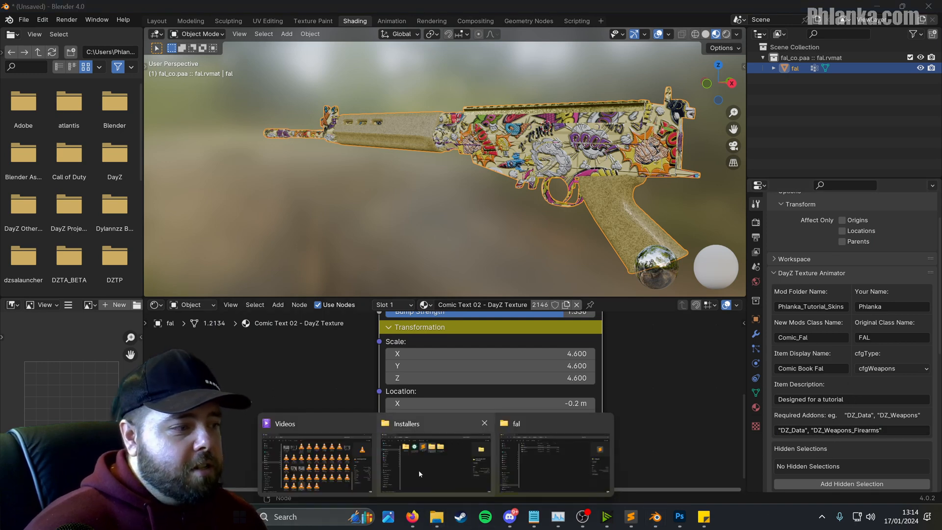
{"action": "left_click", "coordinate": [540, 463]}
{"action": "left_click", "coordinate": [636, 512]}
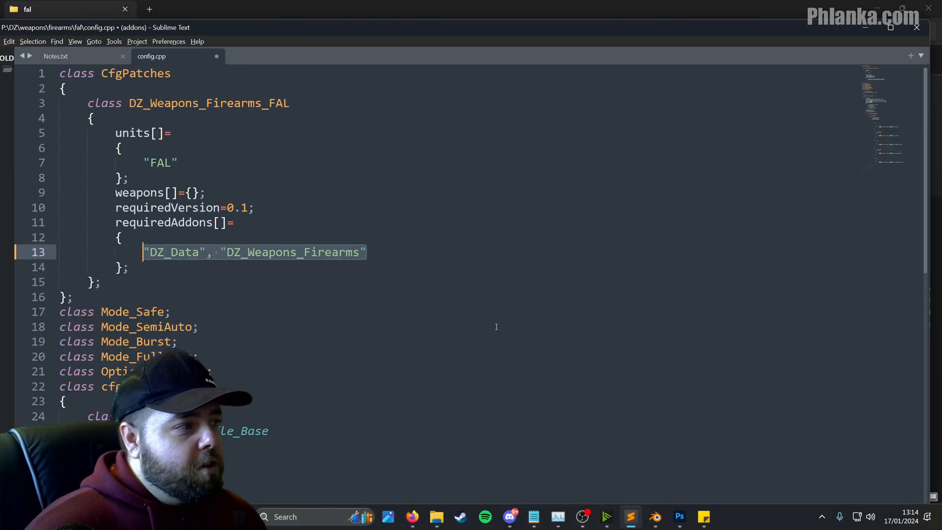
{"action": "scroll", "coordinate": [251, 259], "scroll_direction": "down", "scroll_amount": 2}
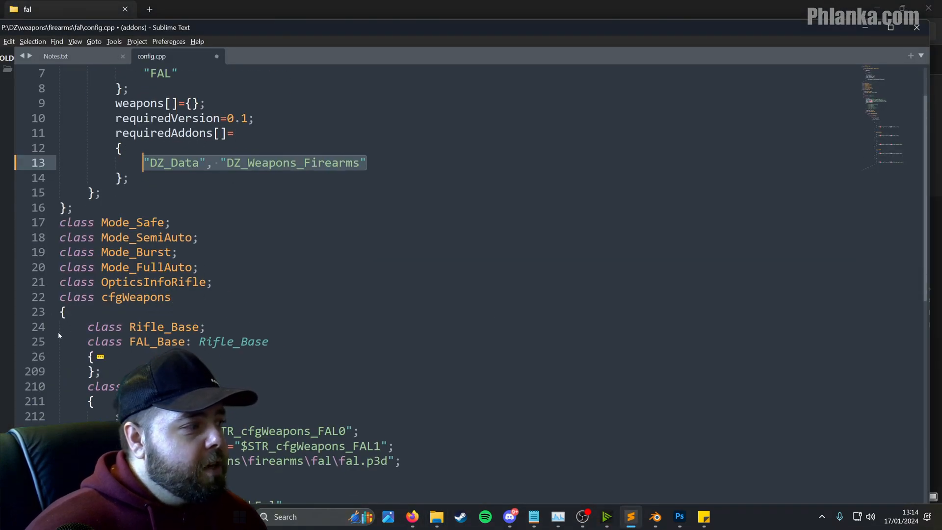
{"action": "left_click", "coordinate": [51, 357]}
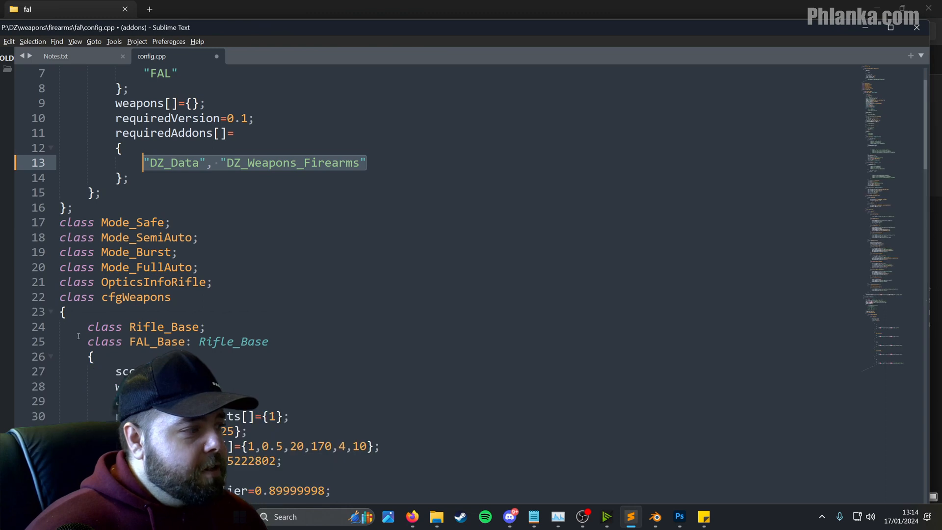
Step: Examine the FAL_Base class from its ammunition and magazine settings to its end for hidden selections
{"action": "scroll", "coordinate": [180, 323], "scroll_direction": "down", "scroll_amount": 6}
{"action": "scroll", "coordinate": [181, 323], "scroll_direction": "down", "scroll_amount": 5}
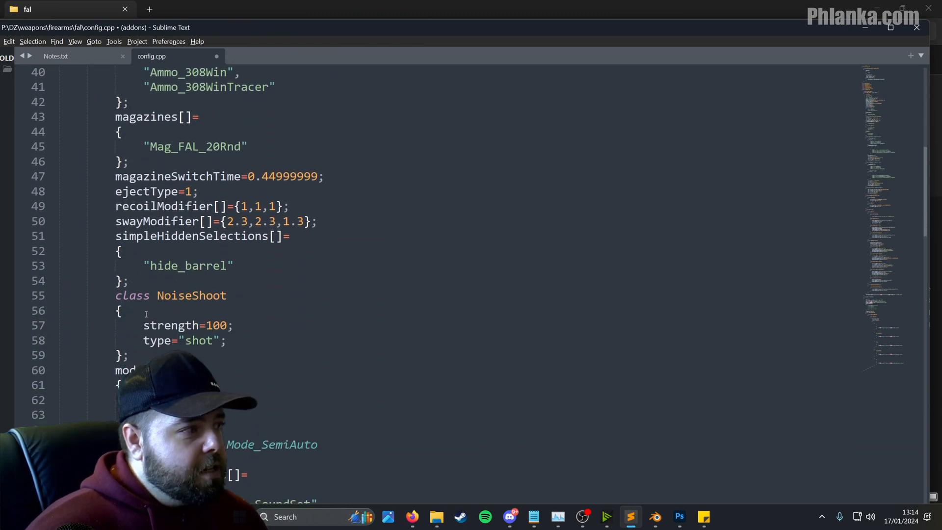
{"action": "left_click", "coordinate": [145, 249]}
{"action": "scroll", "coordinate": [158, 258], "scroll_direction": "down", "scroll_amount": 3}
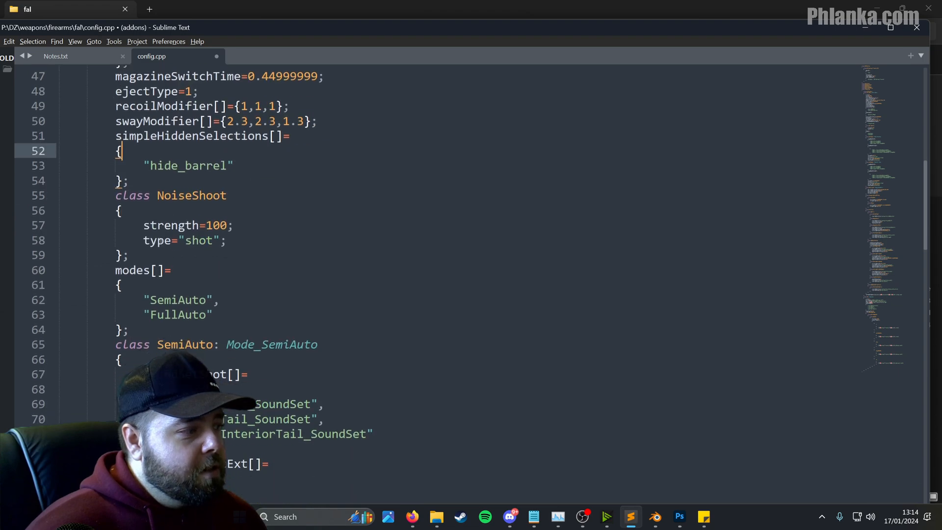
{"action": "scroll", "coordinate": [158, 259], "scroll_direction": "down", "scroll_amount": 6}
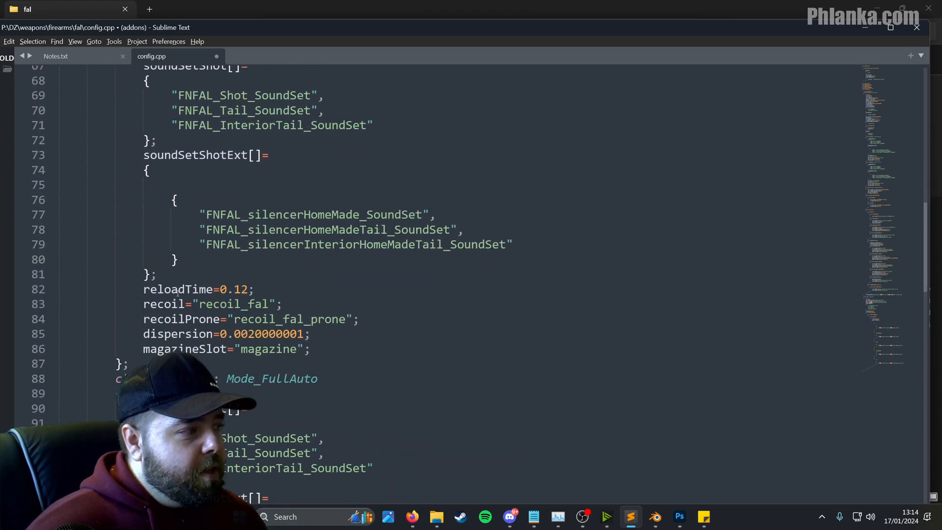
{"action": "scroll", "coordinate": [179, 294], "scroll_direction": "down", "scroll_amount": 7}
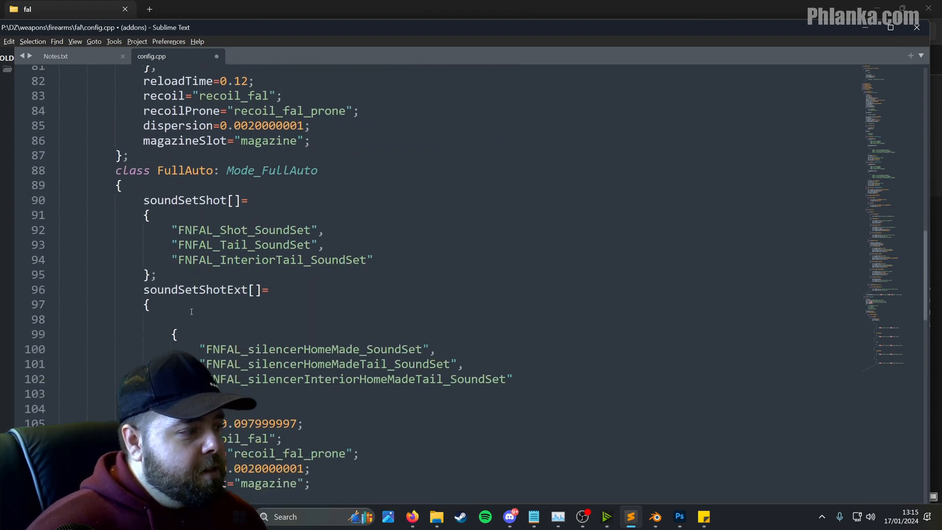
{"action": "scroll", "coordinate": [192, 310], "scroll_direction": "down", "scroll_amount": 4}
{"action": "scroll", "coordinate": [192, 310], "scroll_direction": "up", "scroll_amount": 15}
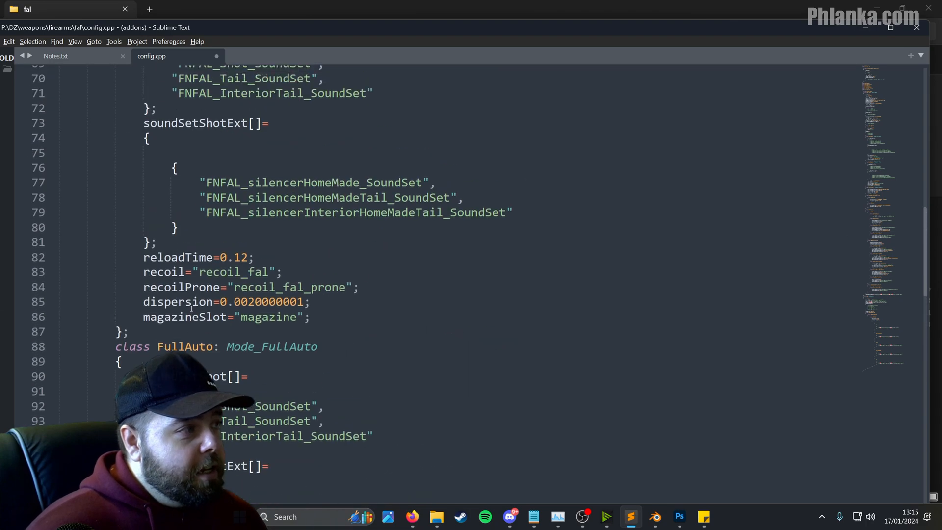
{"action": "scroll", "coordinate": [192, 308], "scroll_direction": "up", "scroll_amount": 6}
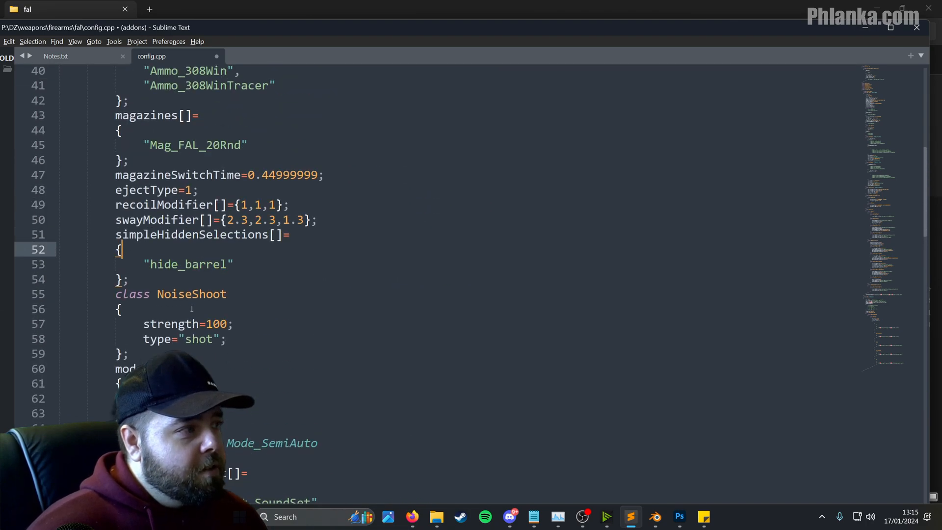
{"action": "scroll", "coordinate": [192, 309], "scroll_direction": "down", "scroll_amount": 20}
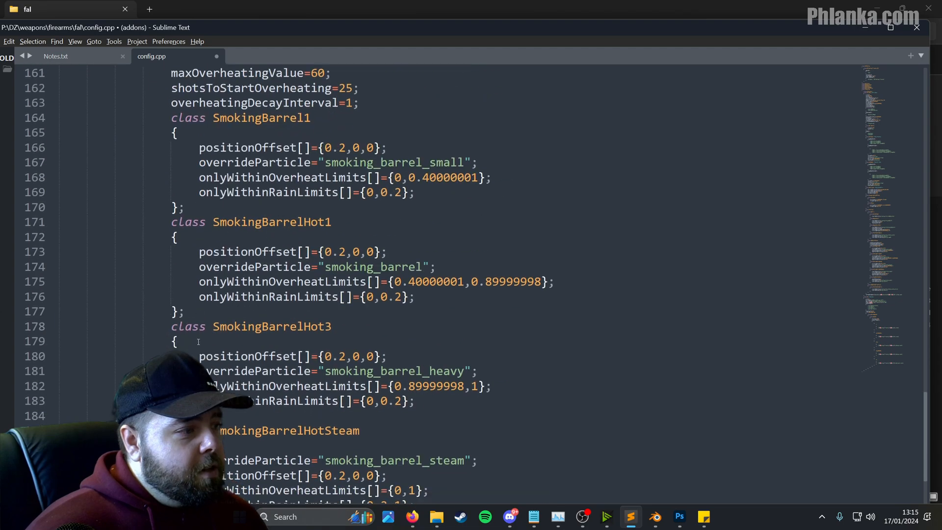
{"action": "scroll", "coordinate": [198, 342], "scroll_direction": "down", "scroll_amount": 15}
{"action": "scroll", "coordinate": [196, 351], "scroll_direction": "up", "scroll_amount": 1}
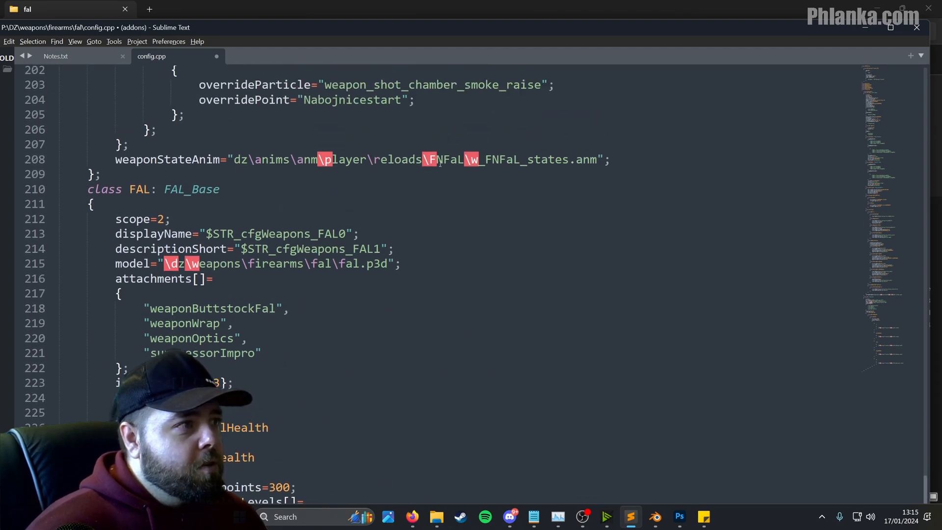
{"action": "scroll", "coordinate": [410, 165], "scroll_direction": "up", "scroll_amount": 4}
{"action": "scroll", "coordinate": [369, 169], "scroll_direction": "down", "scroll_amount": 4}
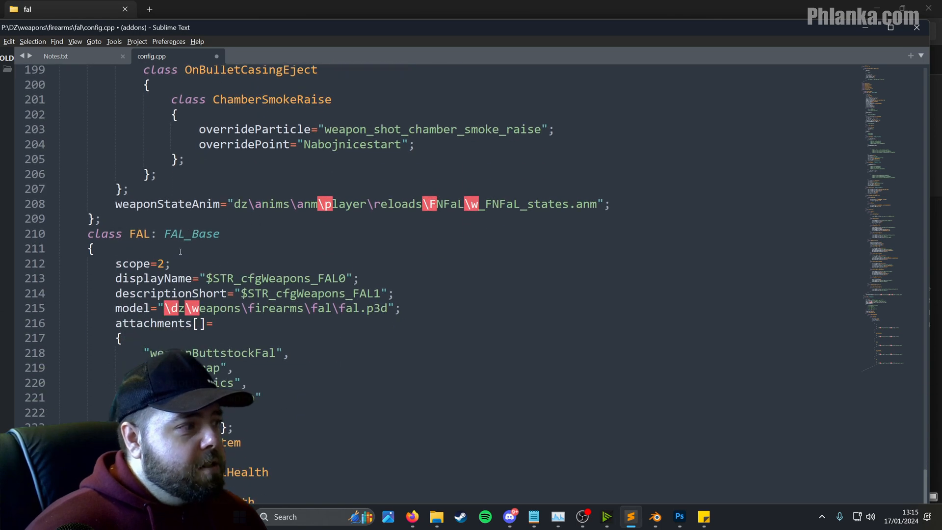
Step: Examine the FAL class for hidden selections, briefly collapsing and re-expanding its DamageSystem block
{"action": "scroll", "coordinate": [56, 274], "scroll_direction": "down", "scroll_amount": 4}
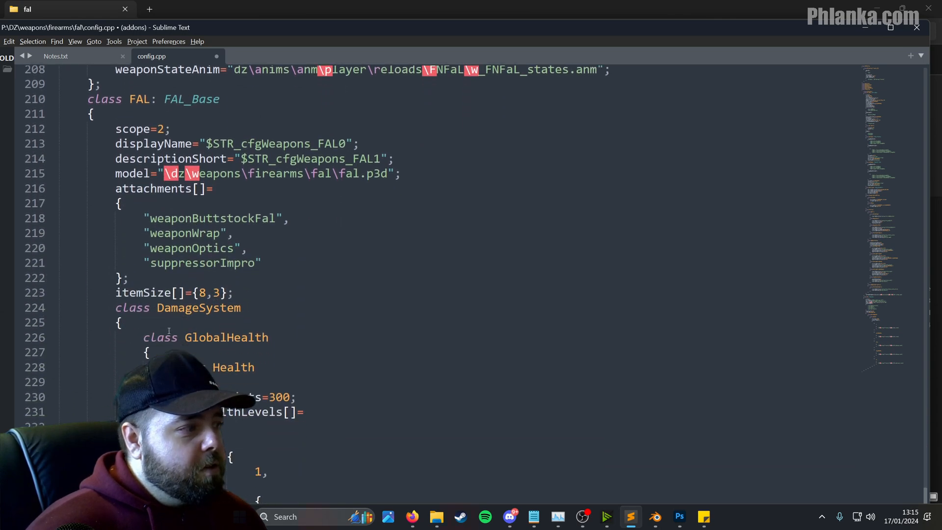
{"action": "scroll", "coordinate": [56, 274], "scroll_direction": "up", "scroll_amount": 1}
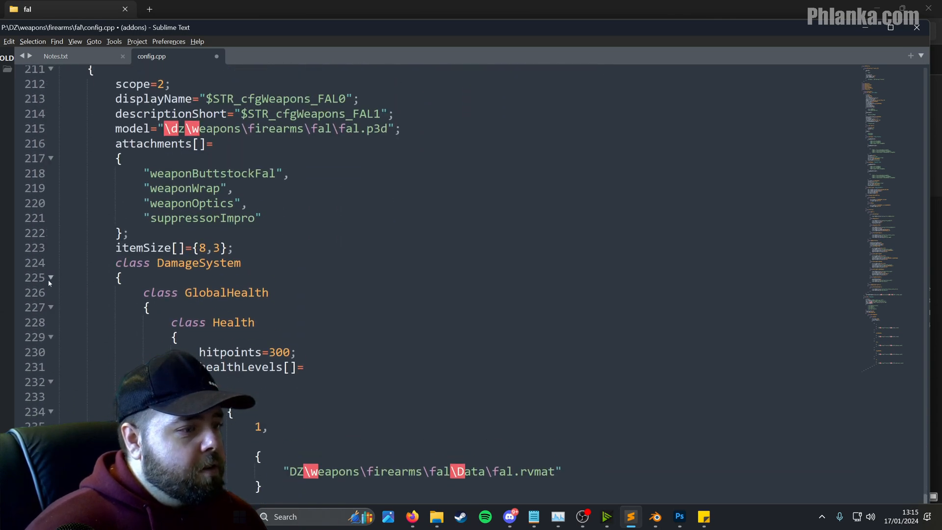
{"action": "left_click", "coordinate": [51, 278]}
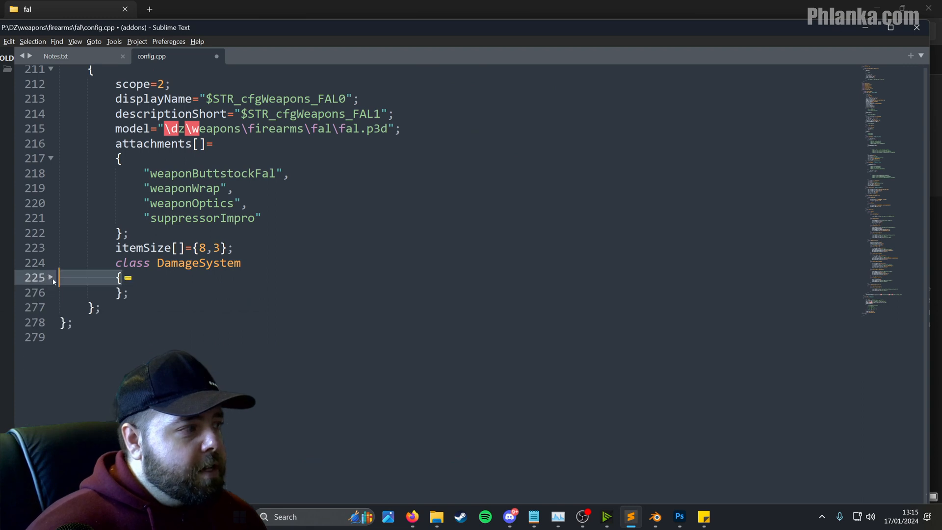
{"action": "left_click", "coordinate": [51, 277]}
{"action": "scroll", "coordinate": [348, 218], "scroll_direction": "up", "scroll_amount": 2}
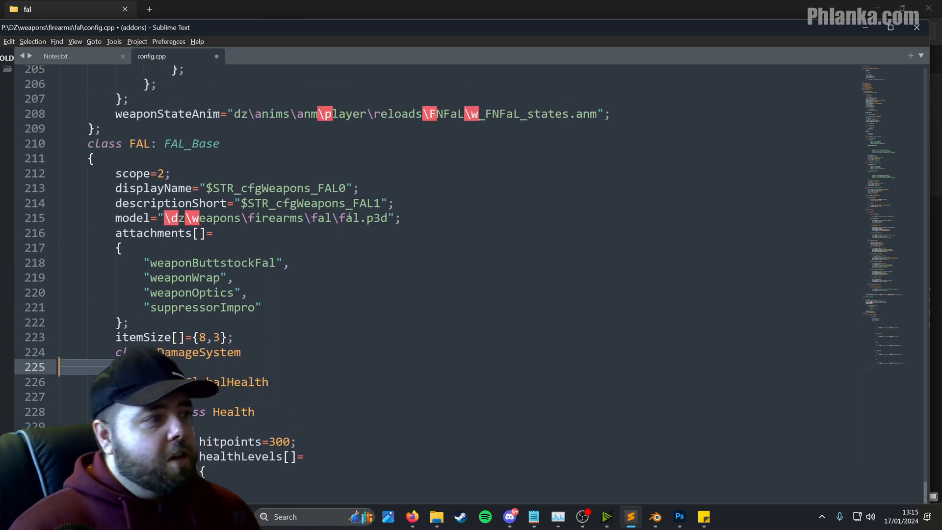
Step: Switch to the fal folder in File Explorer, select fal.p3d, and launch Eliteness
{"action": "mouse_move", "coordinate": [438, 521]}
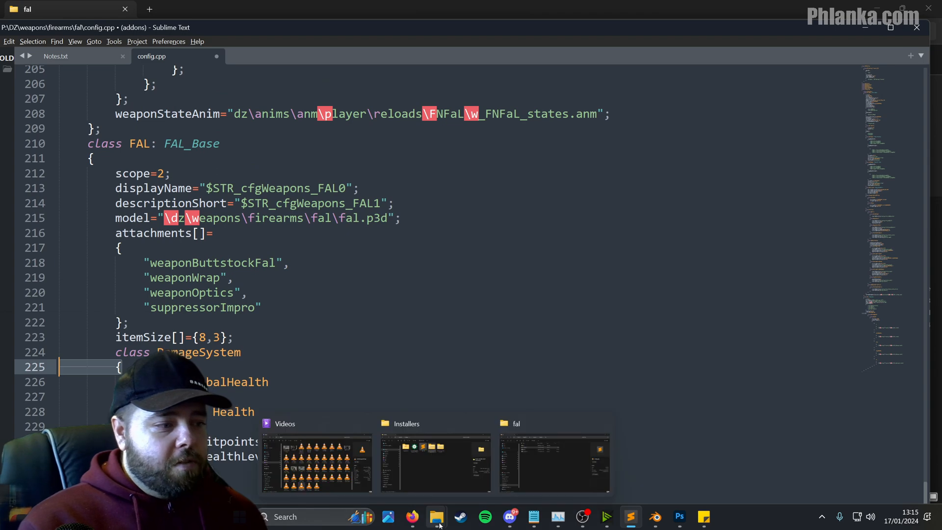
{"action": "left_click", "coordinate": [549, 467]}
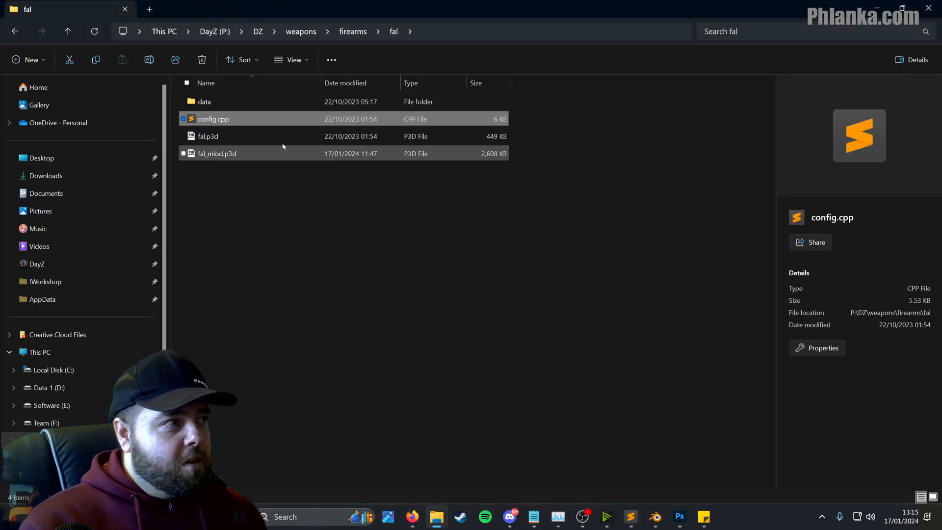
{"action": "left_click", "coordinate": [235, 135]}
{"action": "key", "text": "super"}
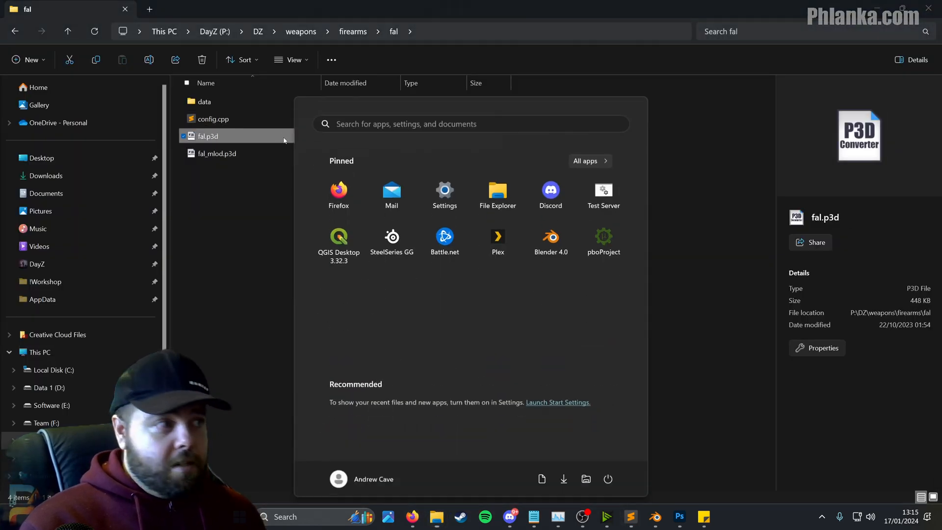
{"action": "type", "text": "eliet"}
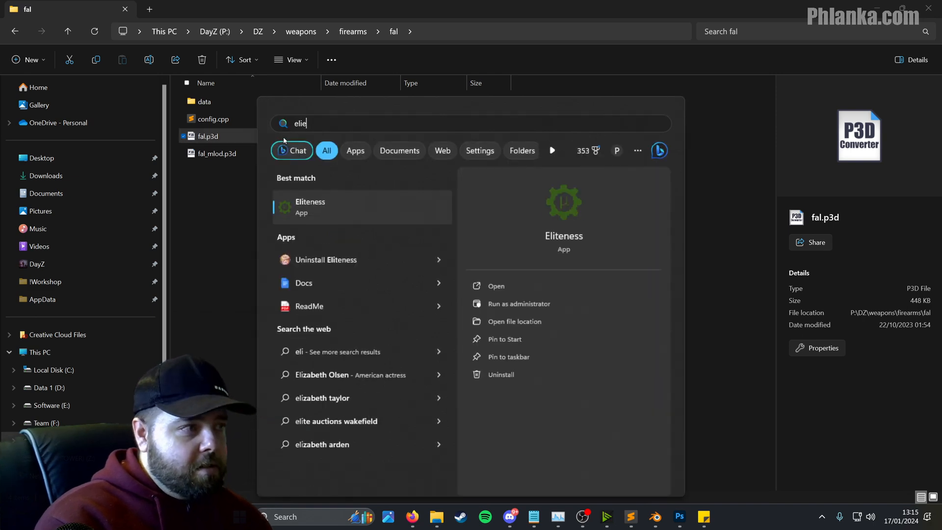
{"action": "key", "text": "BackSpace"}
{"action": "key", "text": "BackSpace"}
{"action": "key", "text": "Return"}
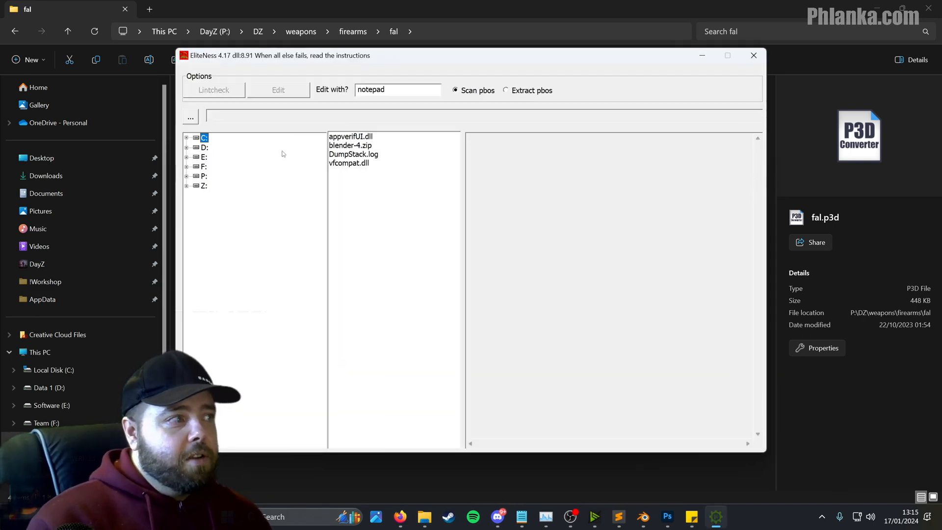
Step: Copy the fal folder's path and use it to open fal_mlod.p3d in Eliteness's MLOD viewer
{"action": "left_click", "coordinate": [441, 35]}
{"action": "key", "text": "ctrl+c"}
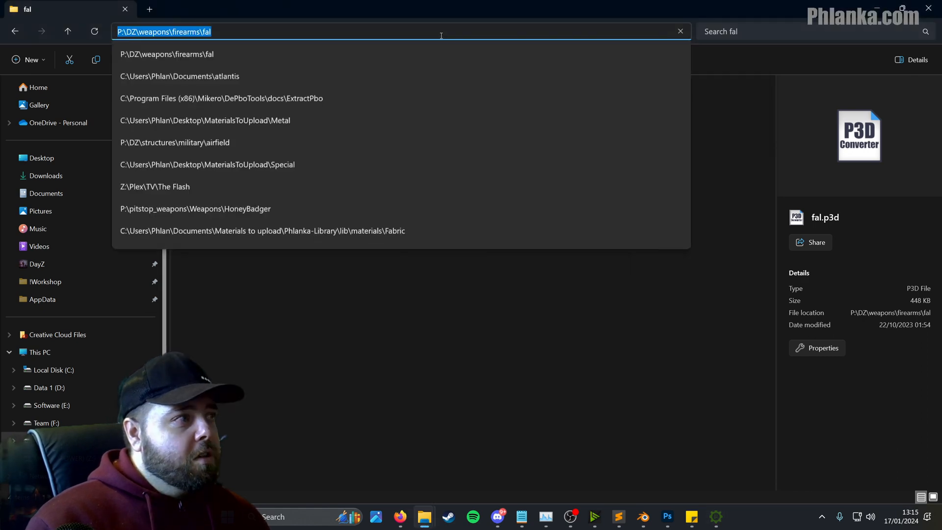
{"action": "left_click", "coordinate": [357, 61]}
{"action": "left_click", "coordinate": [190, 117]}
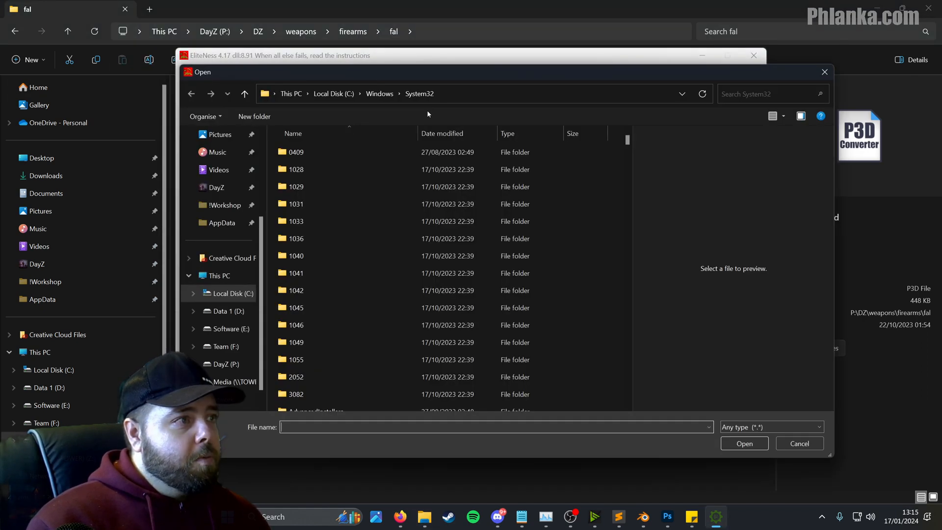
{"action": "left_click", "coordinate": [463, 94]}
{"action": "key", "text": "ctrl+v"}
{"action": "key", "text": "Return"}
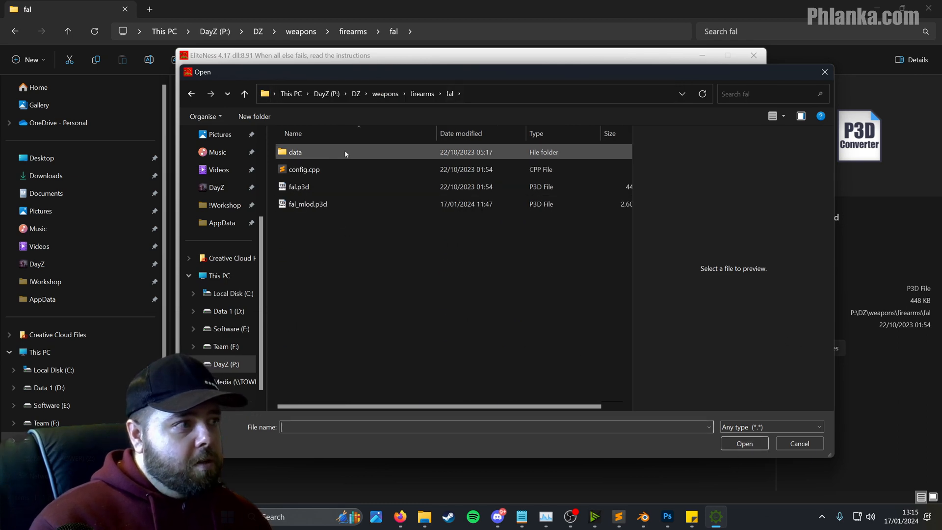
{"action": "left_click", "coordinate": [309, 204]}
{"action": "left_click", "coordinate": [743, 443]}
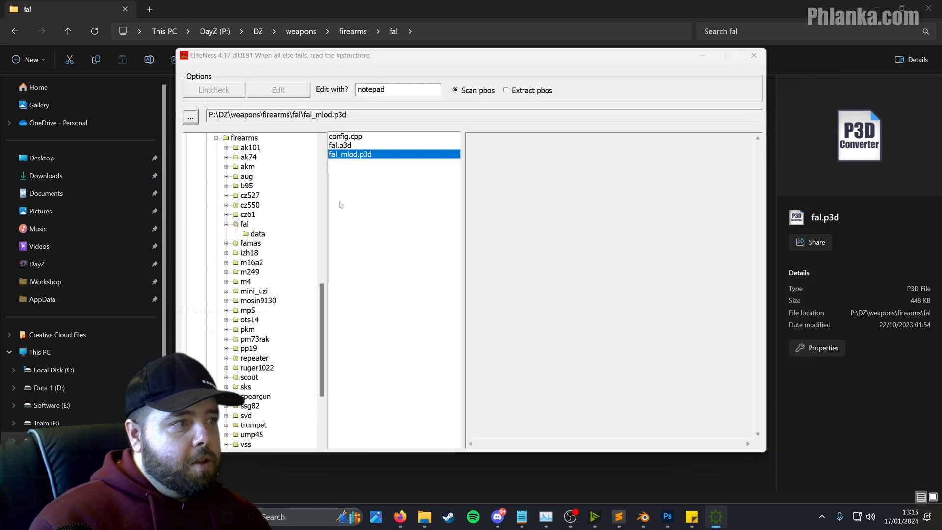
{"action": "double_click", "coordinate": [368, 153]}
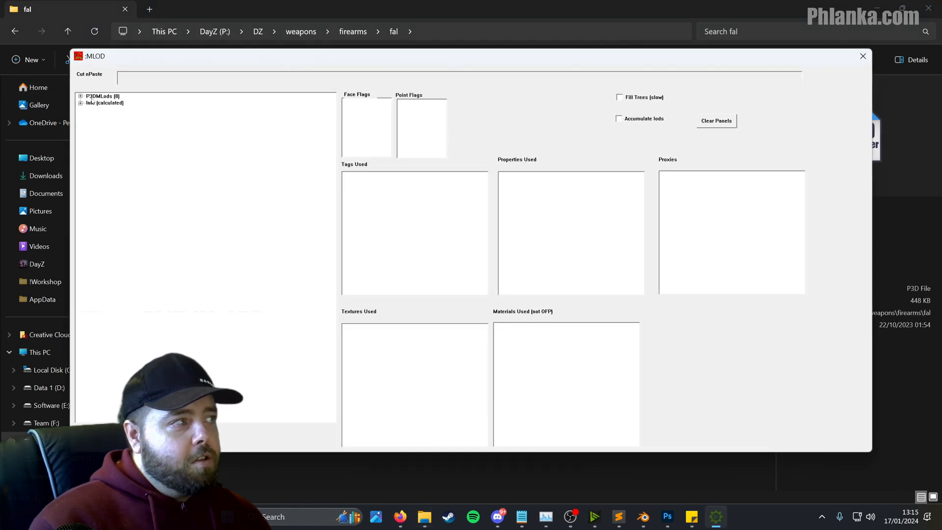
Step: Expand P3DMLods and inspect the tags used by Lod 1, picking out the camo and zbytek selections
{"action": "left_click", "coordinate": [81, 96]}
{"action": "left_click", "coordinate": [113, 104]}
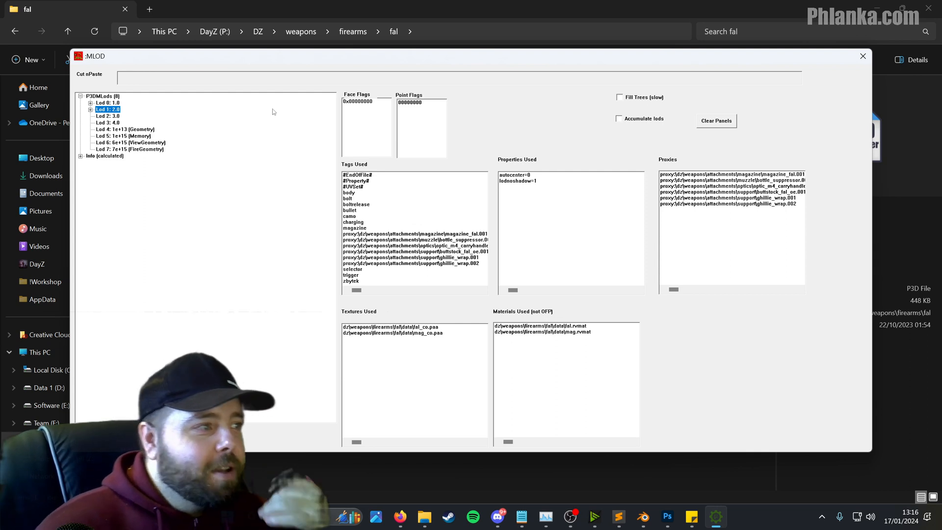
{"action": "left_click", "coordinate": [351, 217]}
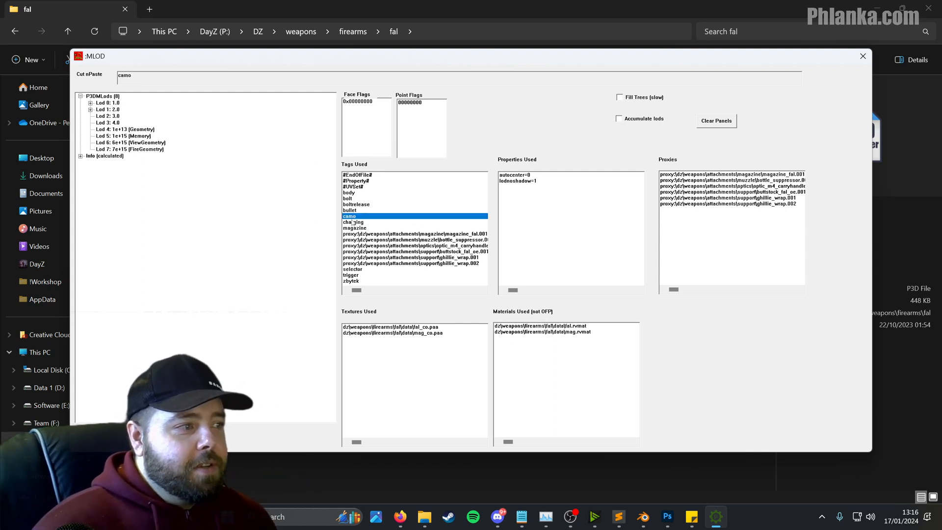
{"action": "left_click", "coordinate": [355, 281]}
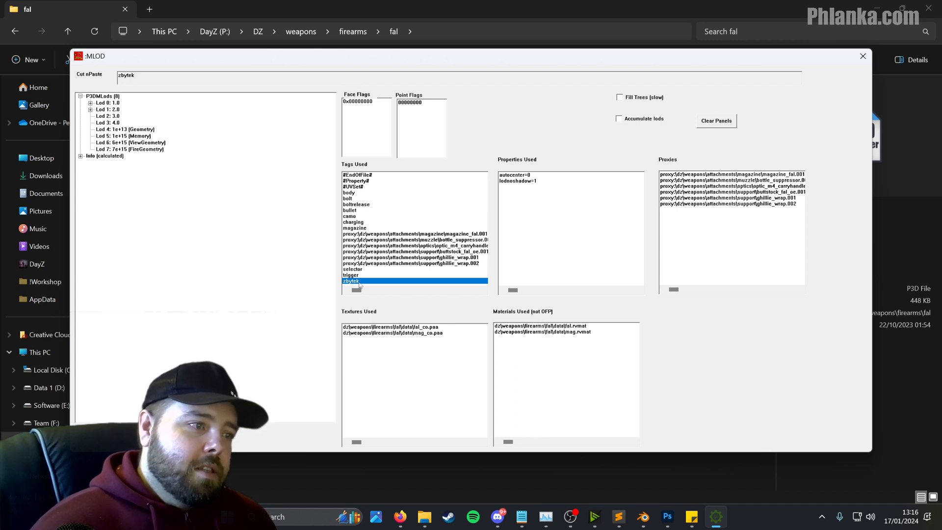
{"action": "left_click", "coordinate": [346, 216]}
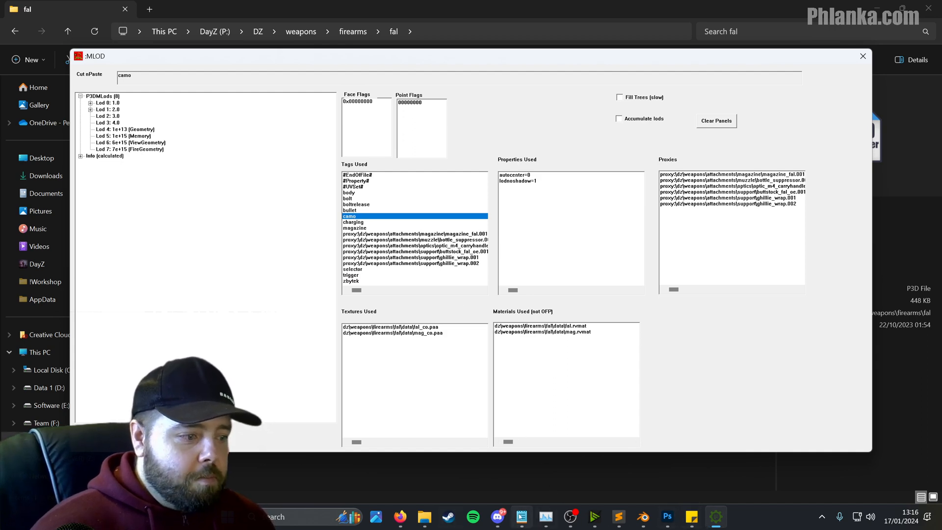
Step: Switch to Blender and add a hidden selection named "camo" with fal as its object
{"action": "left_click", "coordinate": [652, 522]}
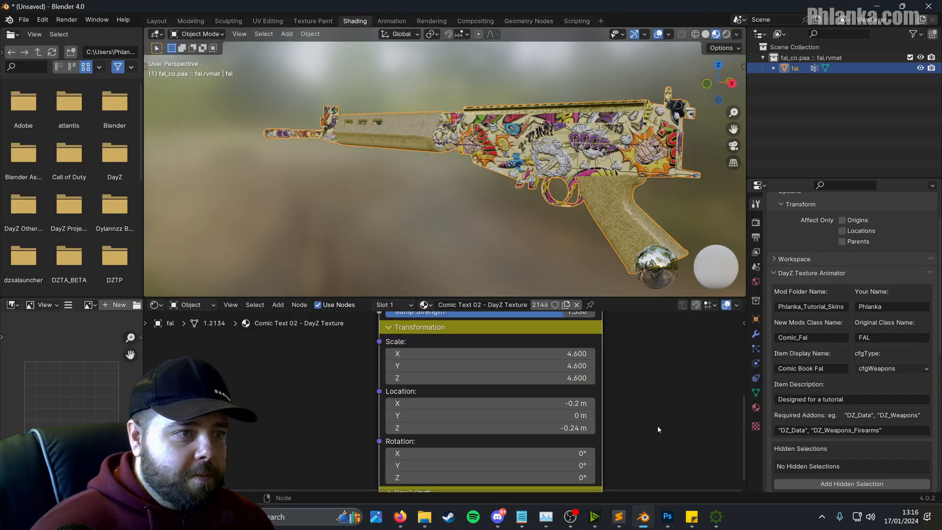
{"action": "scroll", "coordinate": [888, 392], "scroll_direction": "down", "scroll_amount": 4}
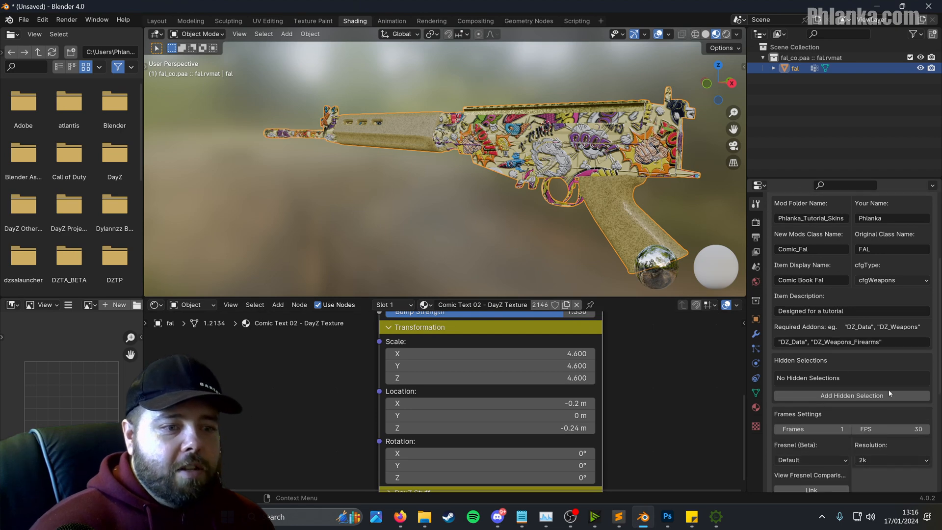
{"action": "left_click", "coordinate": [852, 396]}
{"action": "left_click", "coordinate": [813, 396]}
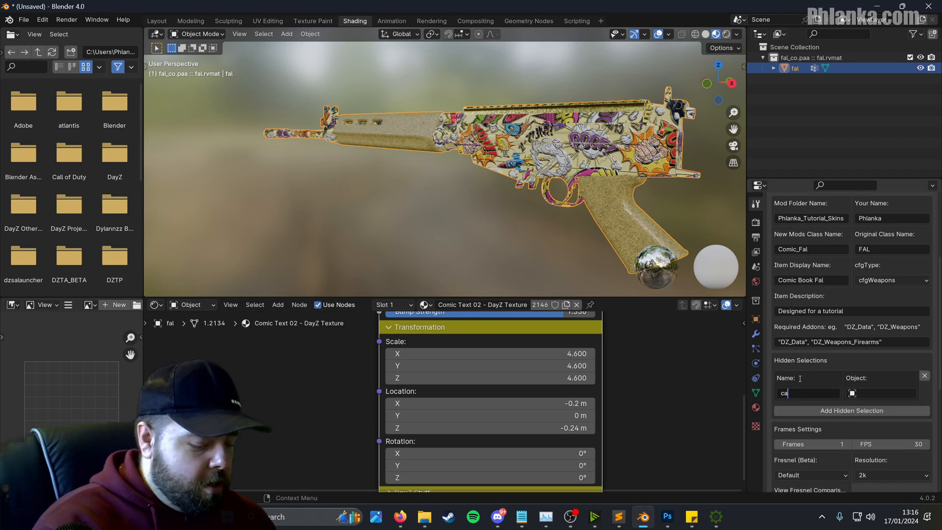
{"action": "type", "text": "camo"}
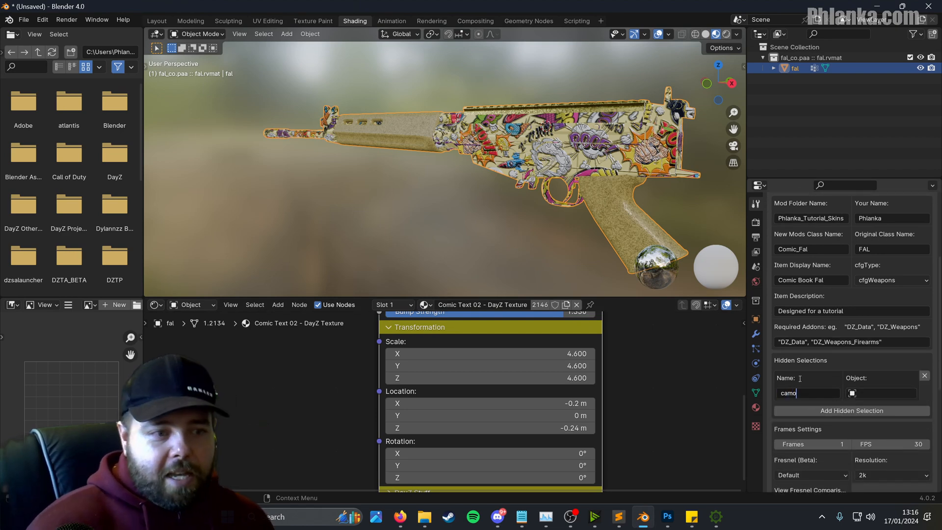
{"action": "left_click", "coordinate": [892, 396]}
{"action": "left_click", "coordinate": [836, 282]}
Step: Review the Fresnel presets and open the linked Fresnel Value Comparison page in Firefox, bringing its window onto this screen
{"action": "scroll", "coordinate": [847, 316], "scroll_direction": "down", "scroll_amount": 3}
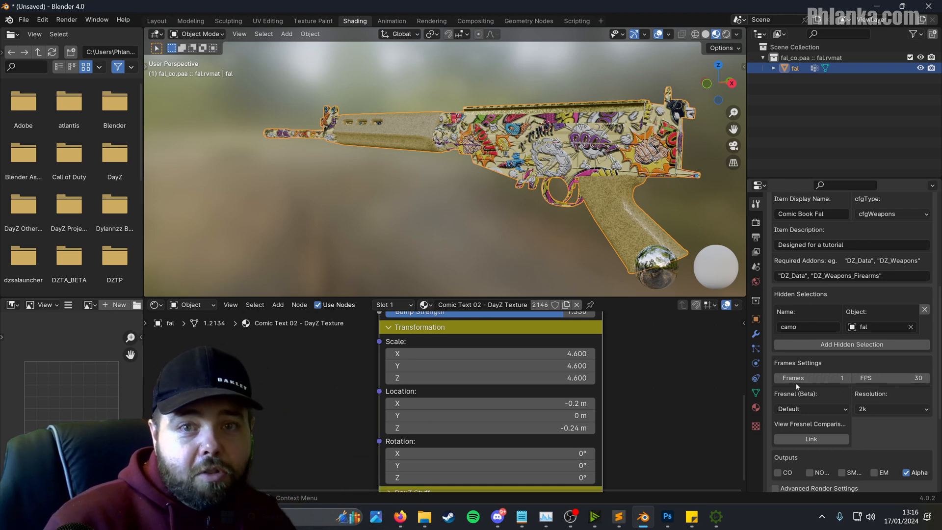
{"action": "left_click", "coordinate": [811, 409]}
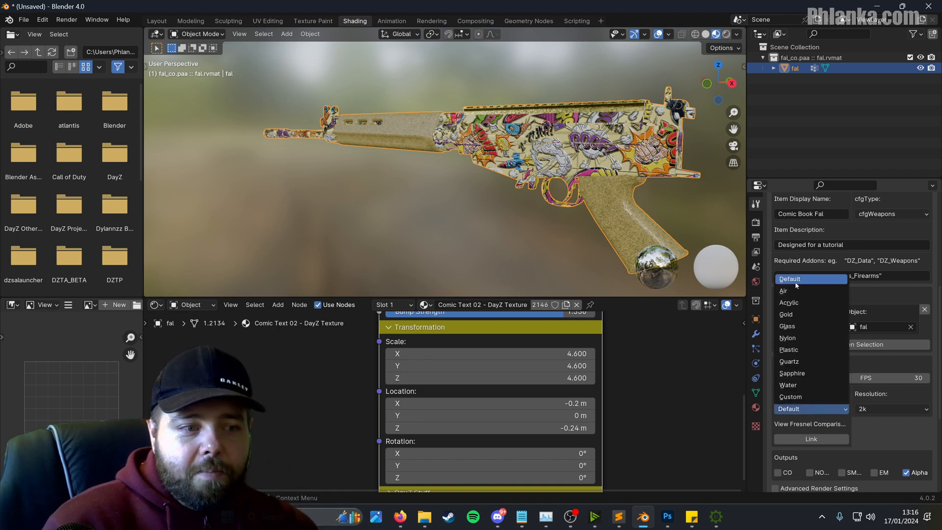
{"action": "left_click", "coordinate": [830, 440]}
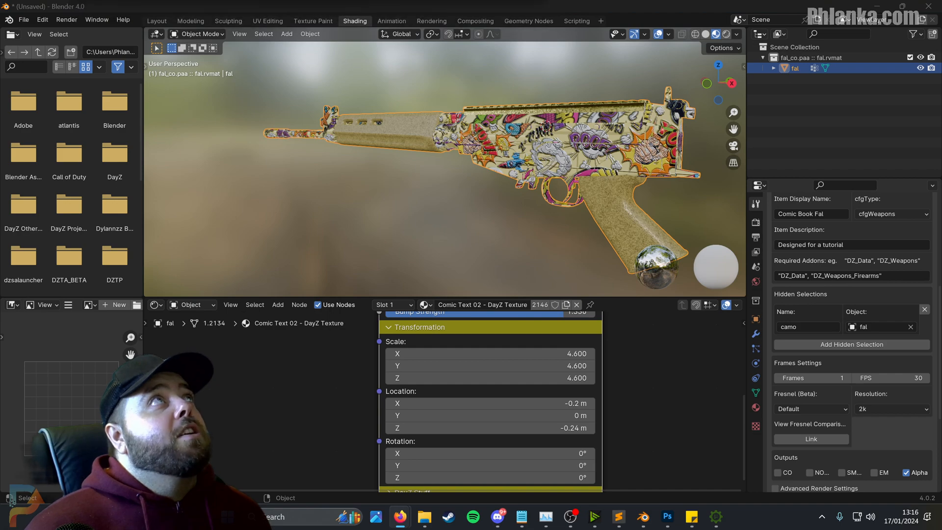
{"action": "left_click_drag", "start_coordinate": [385, 0], "coordinate": [325, 14]}
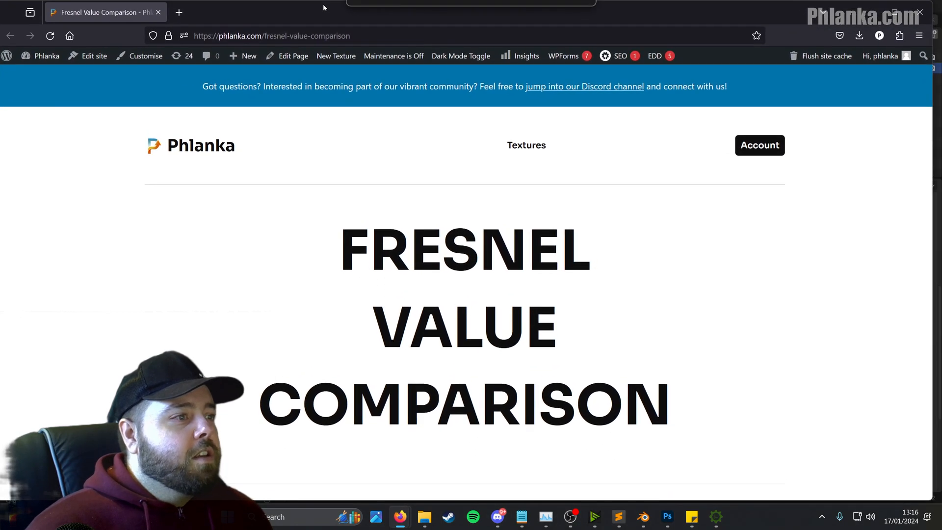
Step: Examine the rifle previews on the comparison page from Original In Blender and Default through Air, and back up to Quartz
{"action": "scroll", "coordinate": [302, 309], "scroll_direction": "down", "scroll_amount": 5}
{"action": "scroll", "coordinate": [303, 310], "scroll_direction": "down", "scroll_amount": 1}
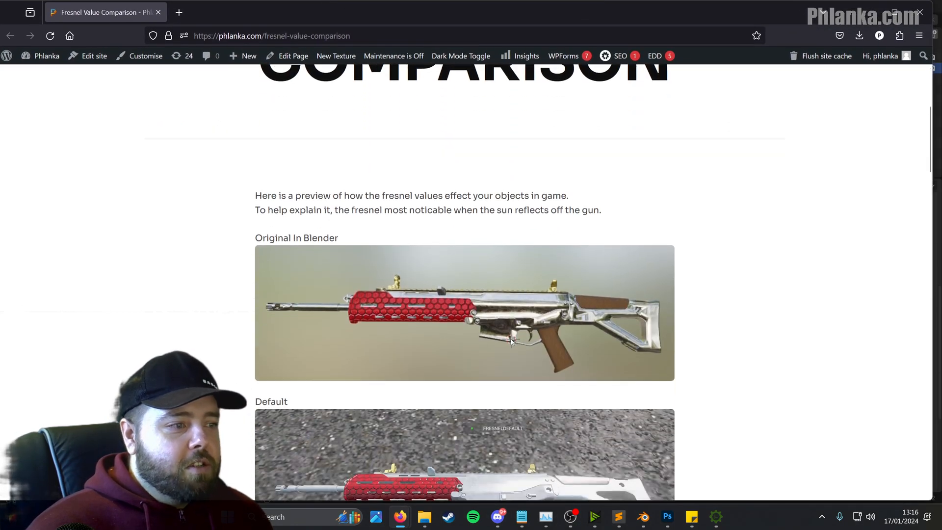
{"action": "scroll", "coordinate": [520, 304], "scroll_direction": "down", "scroll_amount": 3}
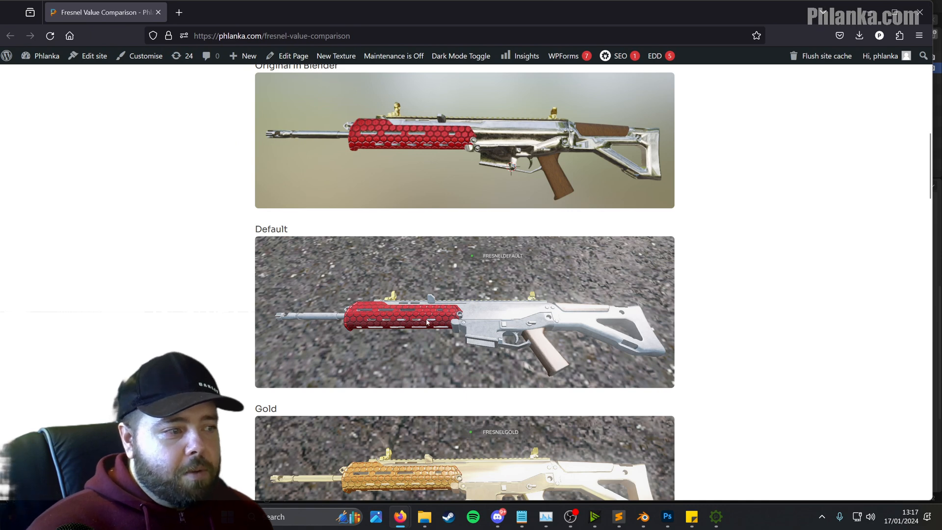
{"action": "scroll", "coordinate": [506, 312], "scroll_direction": "down", "scroll_amount": 3}
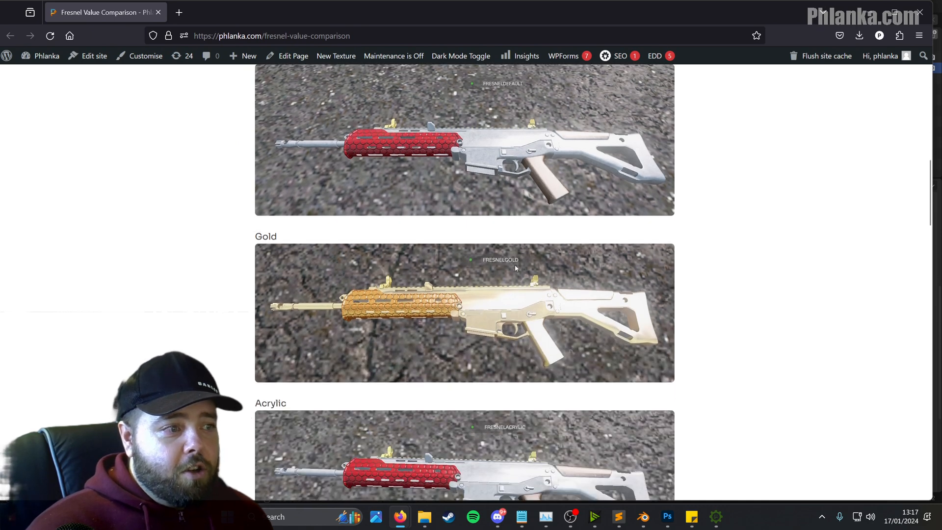
{"action": "scroll", "coordinate": [633, 306], "scroll_direction": "down", "scroll_amount": 3}
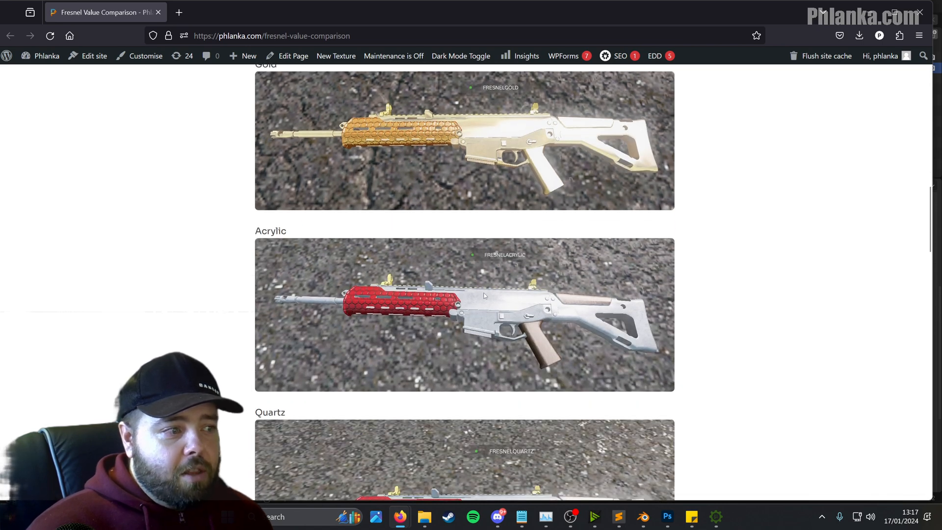
{"action": "scroll", "coordinate": [484, 295], "scroll_direction": "down", "scroll_amount": 4}
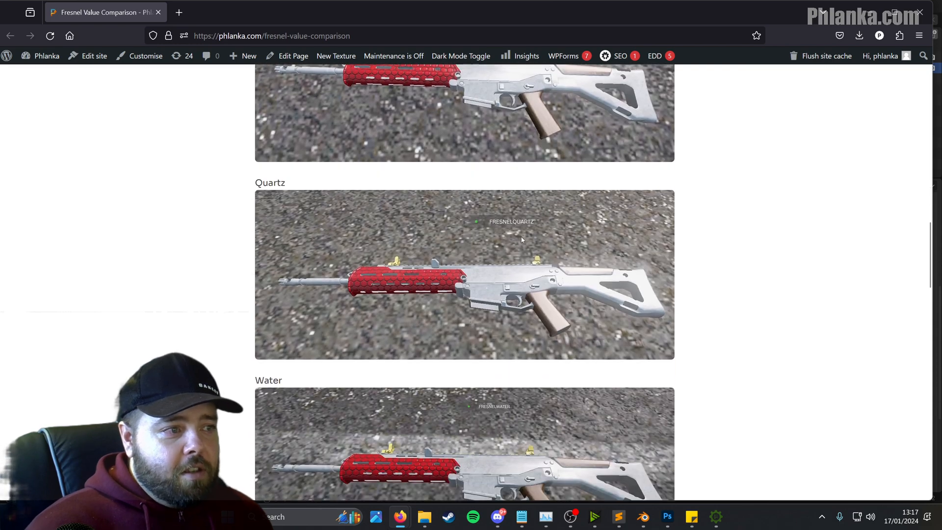
{"action": "scroll", "coordinate": [522, 239], "scroll_direction": "down", "scroll_amount": 4}
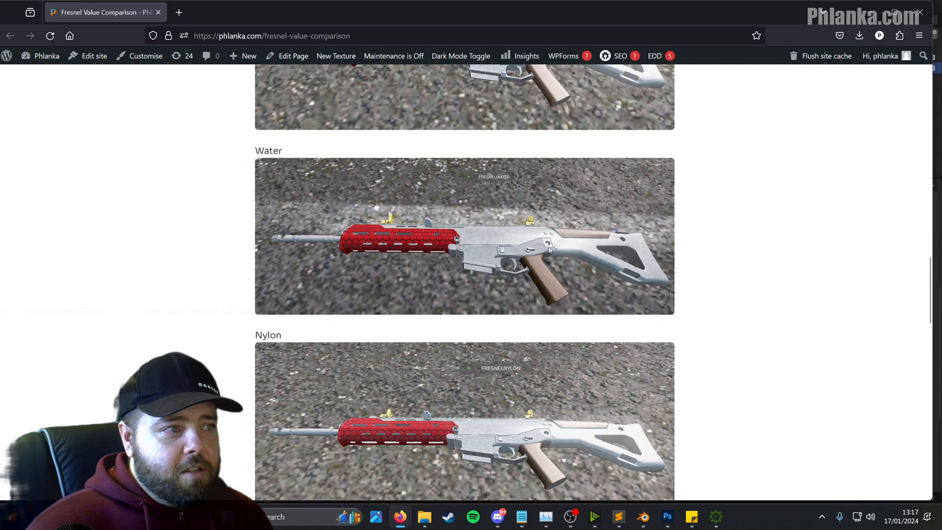
{"action": "scroll", "coordinate": [493, 206], "scroll_direction": "down", "scroll_amount": 2}
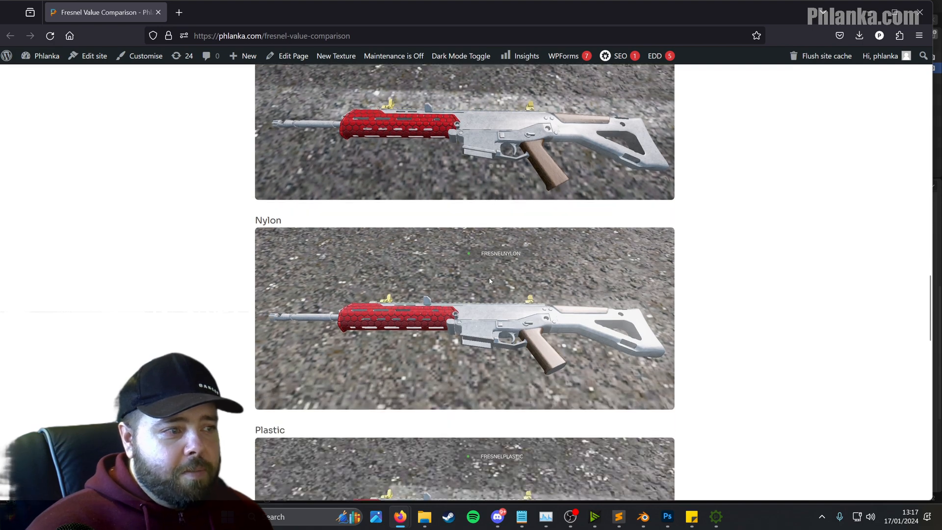
{"action": "scroll", "coordinate": [520, 259], "scroll_direction": "down", "scroll_amount": 11}
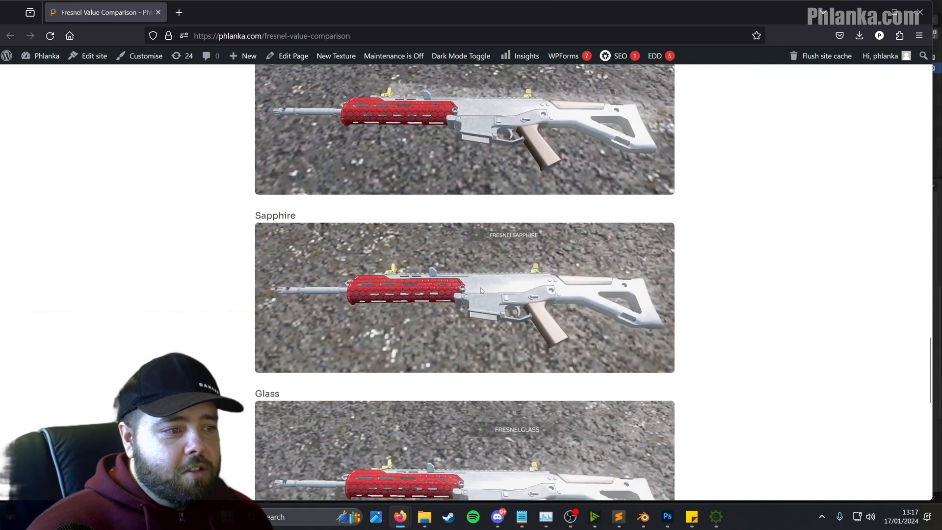
{"action": "scroll", "coordinate": [464, 299], "scroll_direction": "down", "scroll_amount": 5}
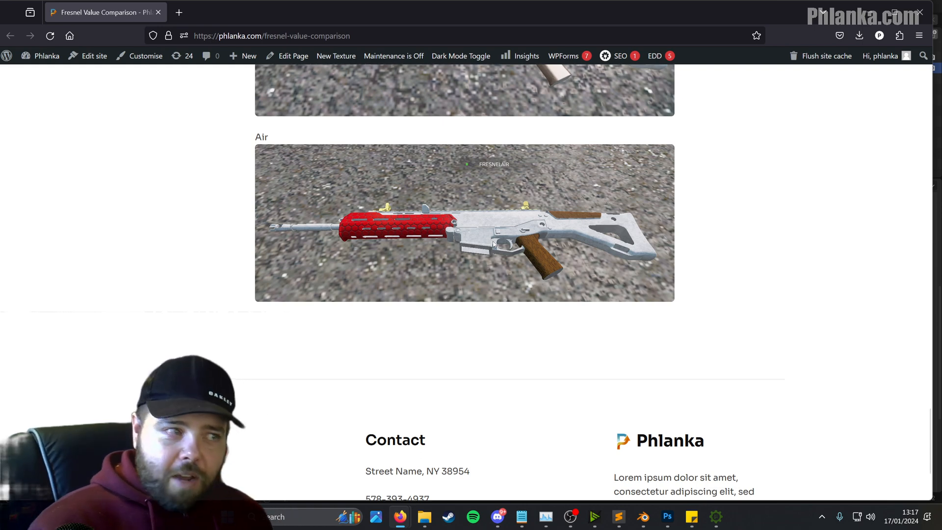
{"action": "scroll", "coordinate": [493, 239], "scroll_direction": "up", "scroll_amount": 1}
{"action": "scroll", "coordinate": [493, 239], "scroll_direction": "up", "scroll_amount": 4}
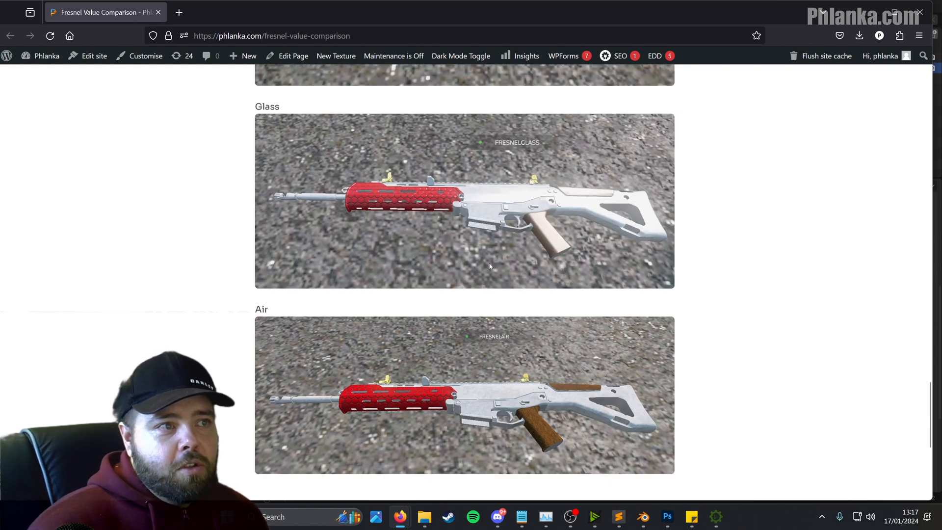
{"action": "scroll", "coordinate": [508, 272], "scroll_direction": "up", "scroll_amount": 10}
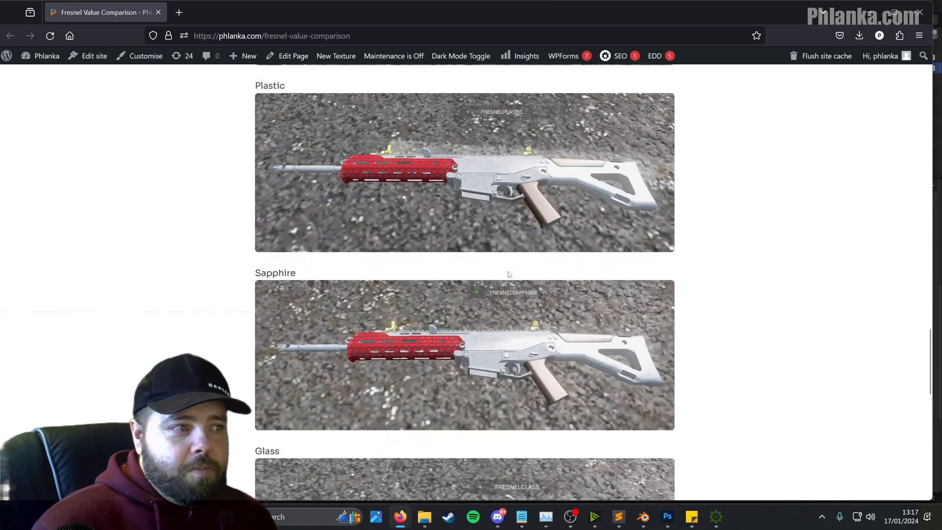
{"action": "scroll", "coordinate": [508, 274], "scroll_direction": "up", "scroll_amount": 5}
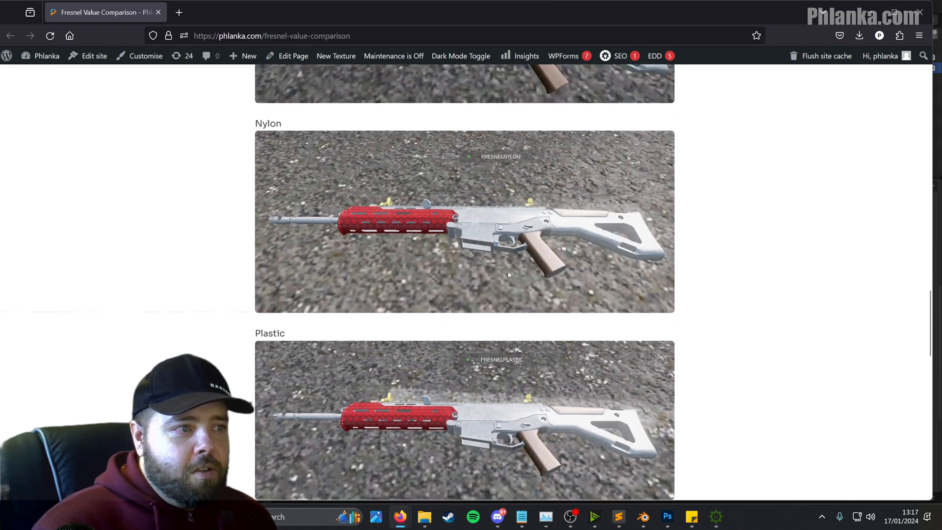
{"action": "scroll", "coordinate": [462, 234], "scroll_direction": "up", "scroll_amount": 3}
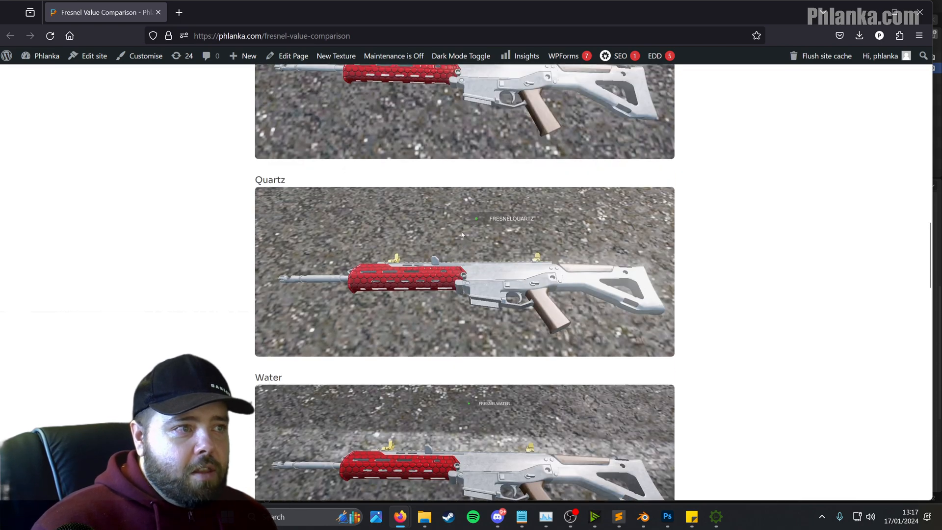
Step: Review the Fresnel previews from Acrylic back up to Original In Blender and Default, and switch back to Blender
{"action": "scroll", "coordinate": [507, 229], "scroll_direction": "up", "scroll_amount": 3}
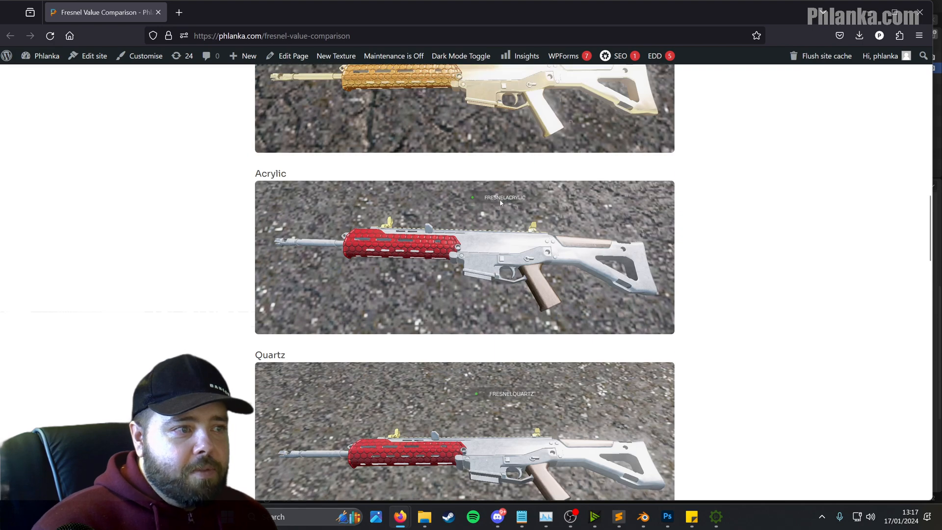
{"action": "scroll", "coordinate": [515, 200], "scroll_direction": "up", "scroll_amount": 8}
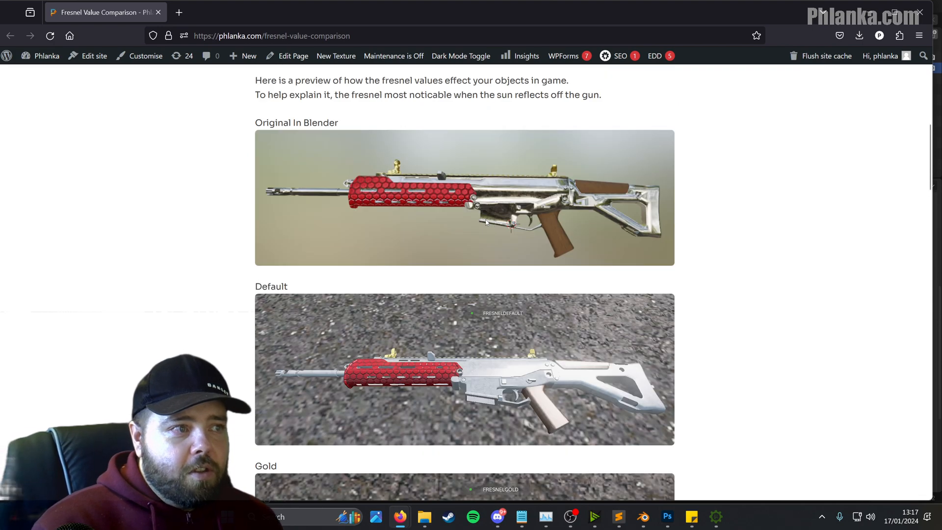
{"action": "scroll", "coordinate": [627, 333], "scroll_direction": "down", "scroll_amount": 1}
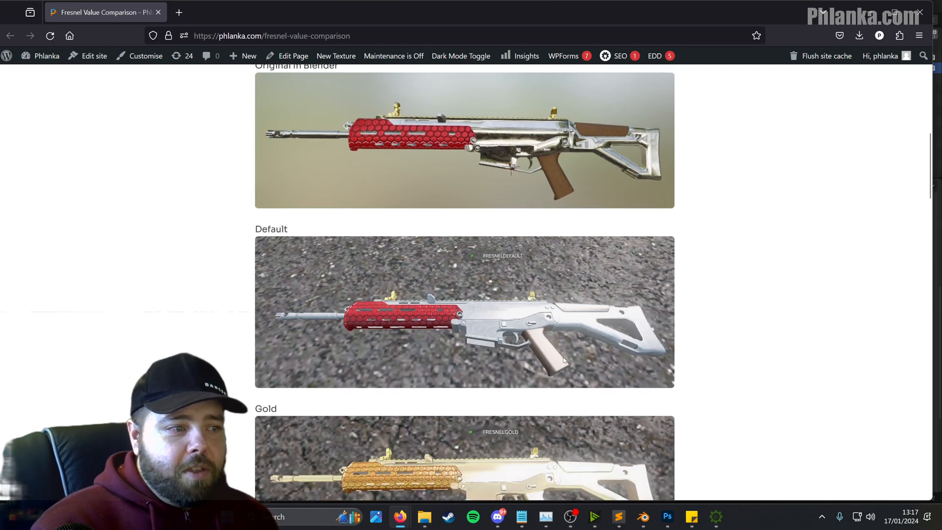
{"action": "left_click", "coordinate": [869, 12]}
Step: Widen the tool settings sidebar and enable the NOHQ and SMDI outputs alongside CO
{"action": "middle_click_drag", "start_coordinate": [654, 185], "coordinate": [642, 287]}
{"action": "scroll", "coordinate": [877, 427], "scroll_direction": "down", "scroll_amount": 3}
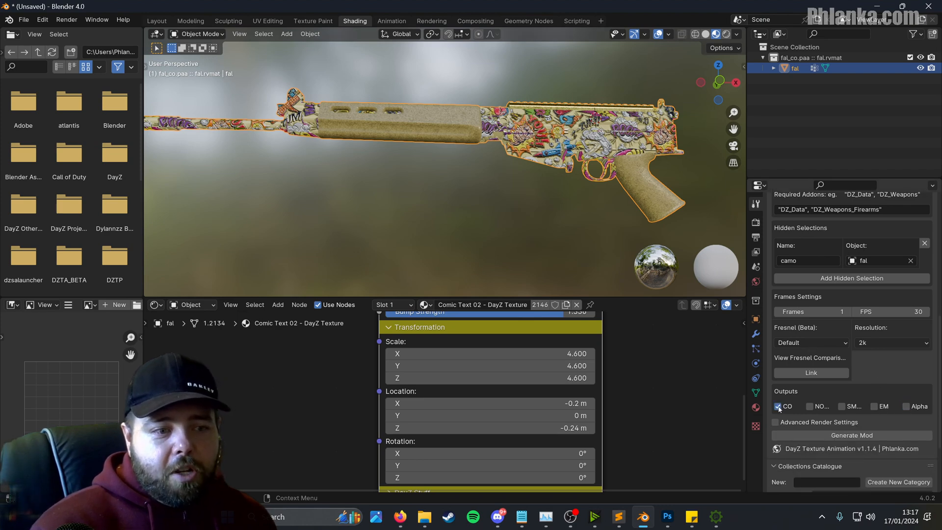
{"action": "left_click_drag", "start_coordinate": [764, 408], "coordinate": [709, 405]}
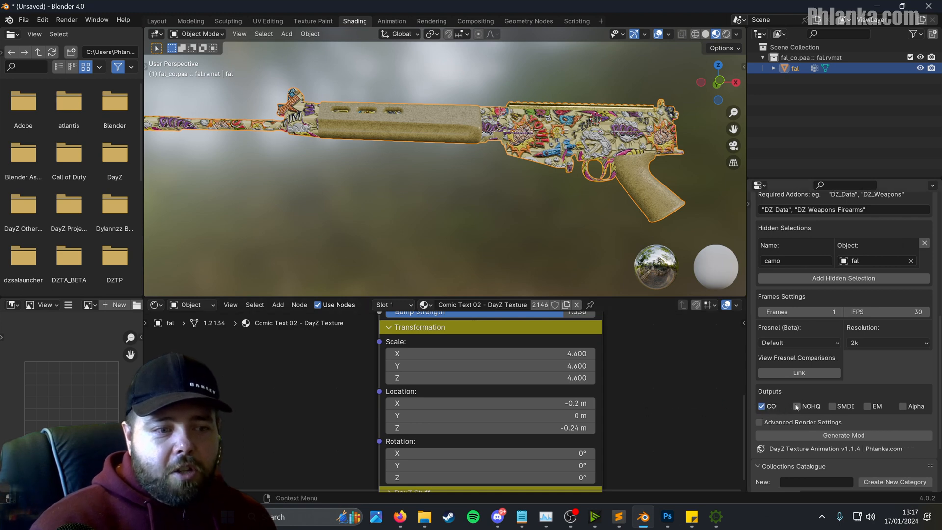
{"action": "scroll", "coordinate": [558, 135], "scroll_direction": "up", "scroll_amount": 2}
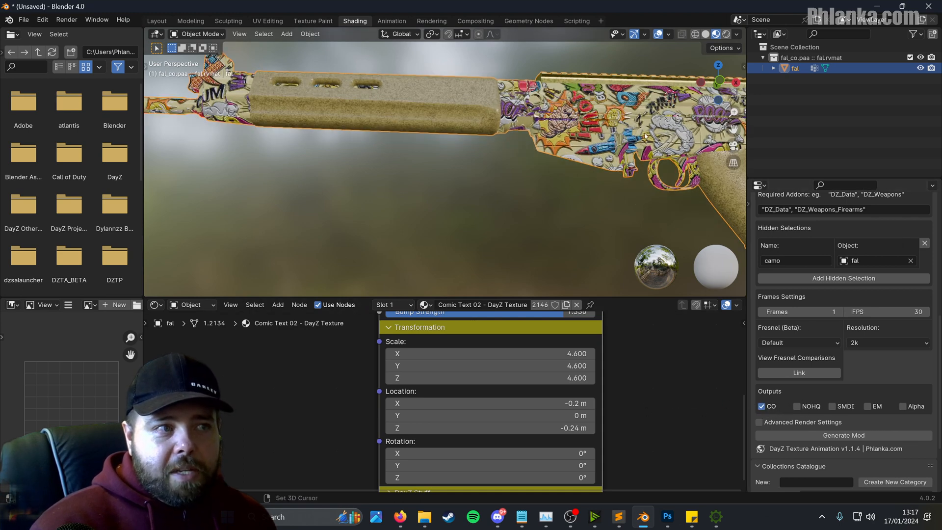
{"action": "scroll", "coordinate": [558, 135], "scroll_direction": "up", "scroll_amount": 2}
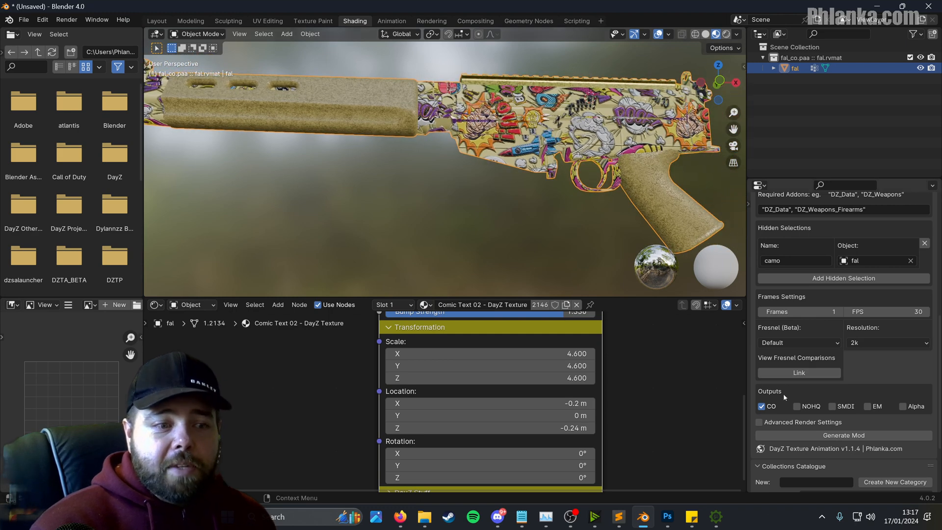
{"action": "left_click", "coordinate": [796, 407]}
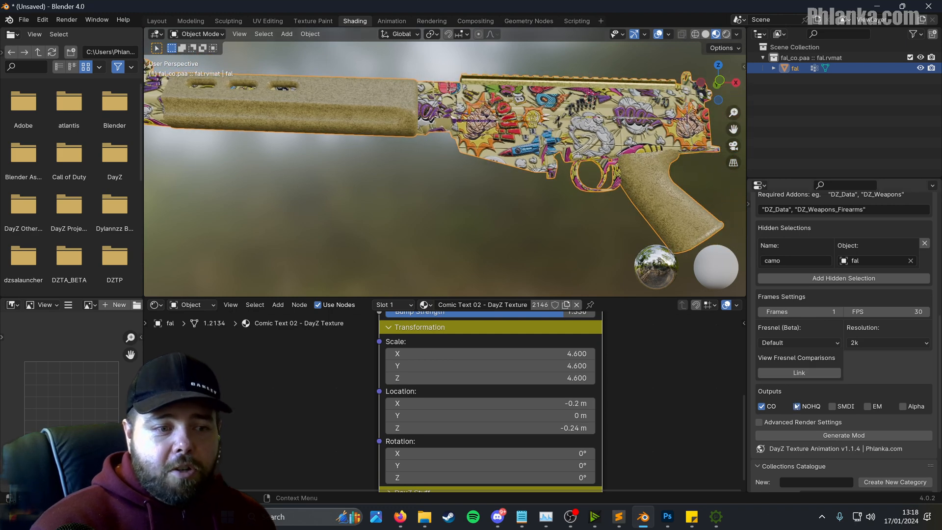
{"action": "left_click", "coordinate": [832, 406]}
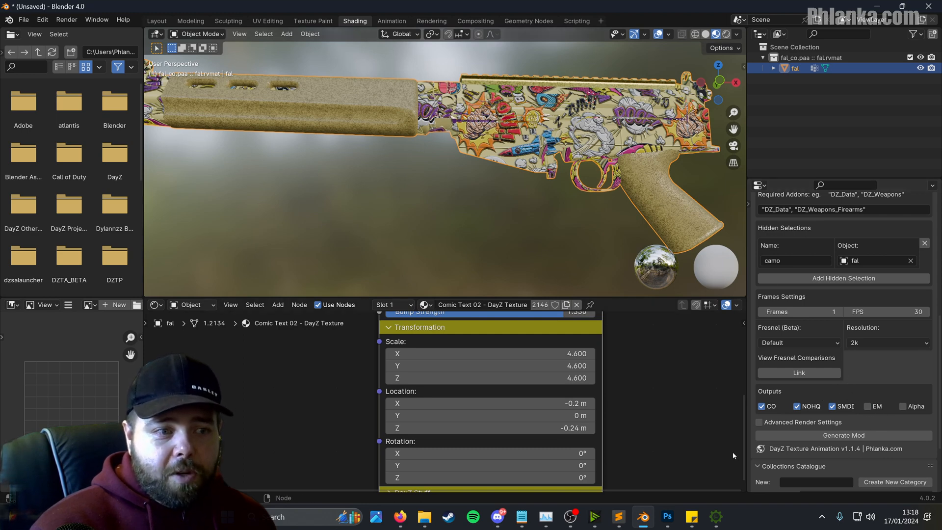
Step: Enable Advanced Render Settings and set the Render Time Limit to 30 seconds
{"action": "scroll", "coordinate": [785, 393], "scroll_direction": "down", "scroll_amount": 3}
{"action": "left_click", "coordinate": [759, 356]}
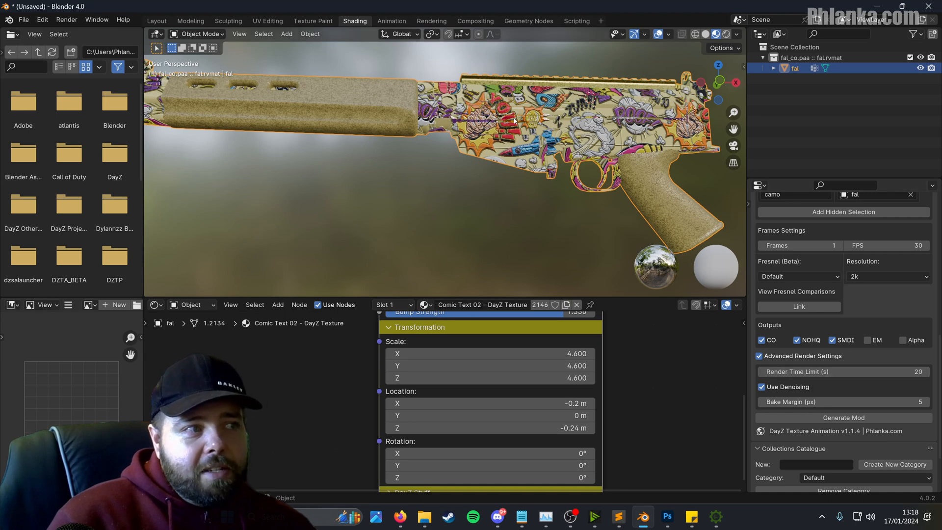
{"action": "left_click", "coordinate": [840, 373]}
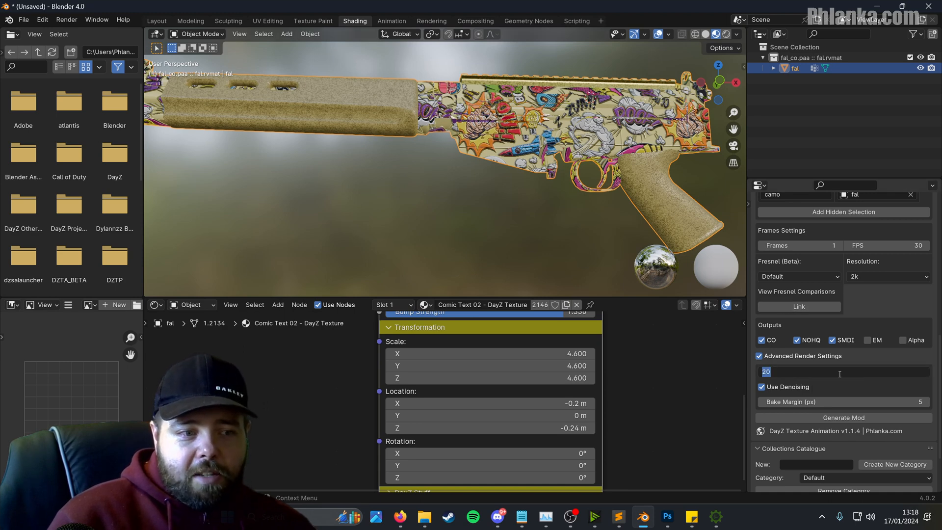
{"action": "type", "text": "30"}
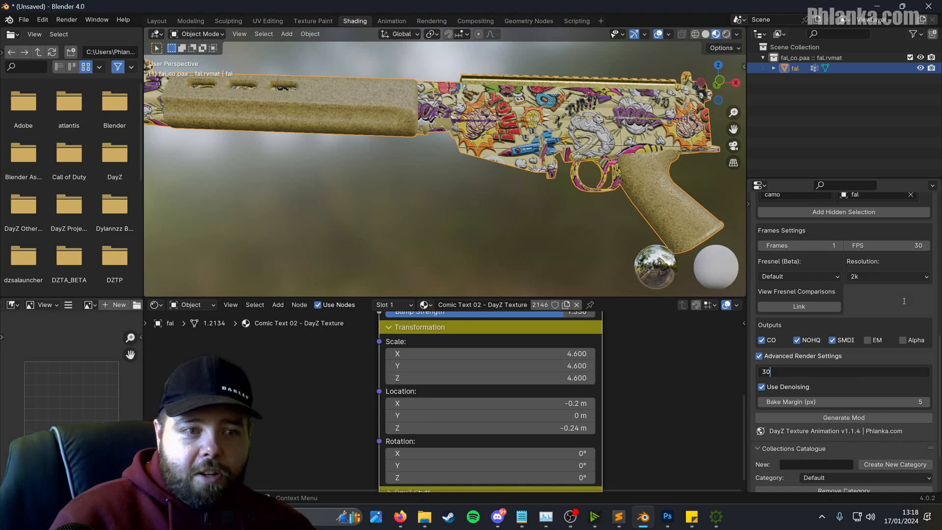
{"action": "key", "text": "Return"}
{"action": "scroll", "coordinate": [861, 304], "scroll_direction": "up", "scroll_amount": 4}
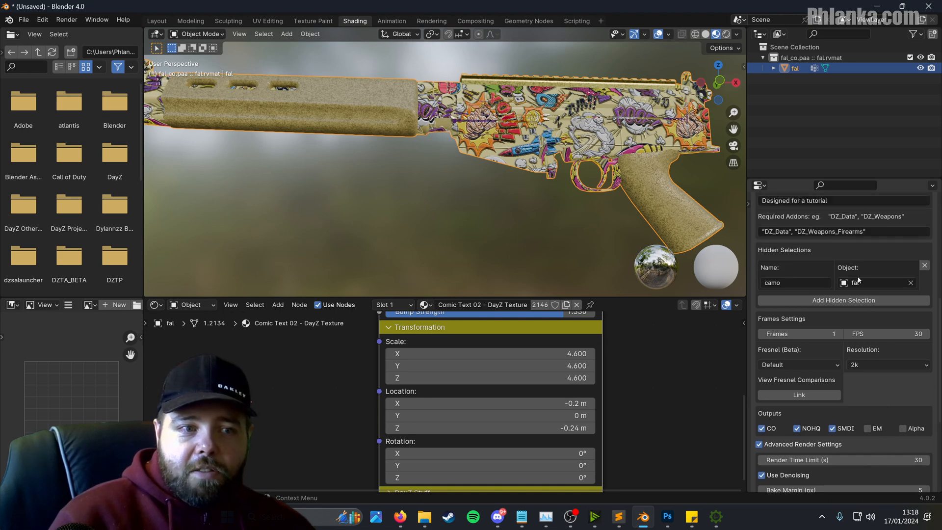
{"action": "scroll", "coordinate": [861, 279], "scroll_direction": "down", "scroll_amount": 2}
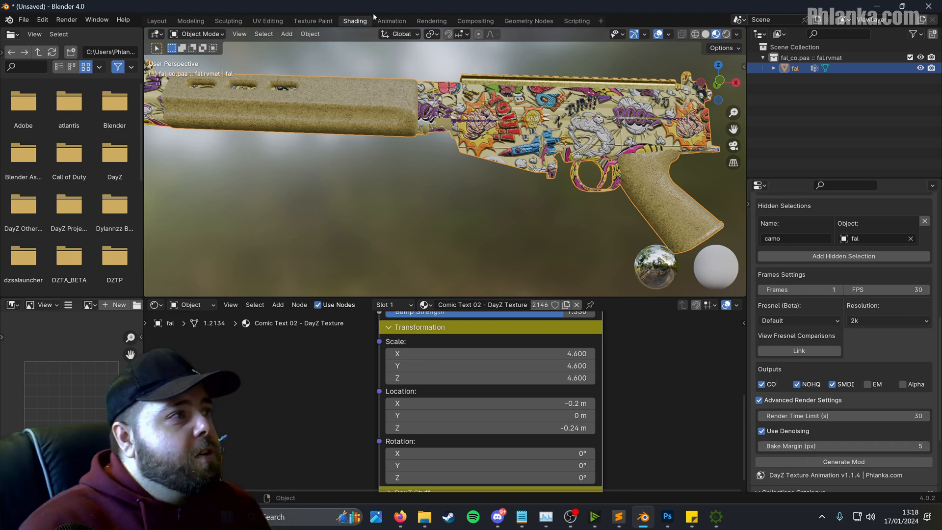
Step: Open the UV Editing workspace and select the whole fal mesh to display its UV layout
{"action": "left_click", "coordinate": [276, 22]}
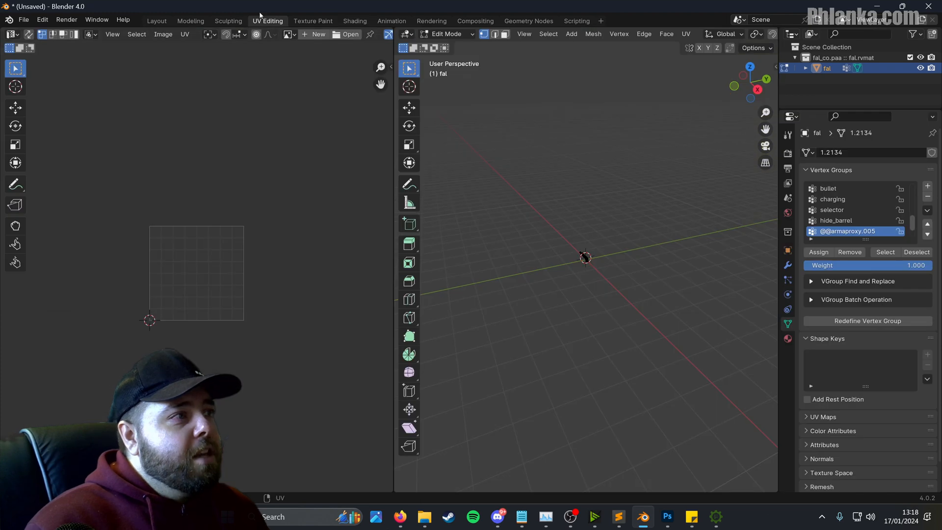
{"action": "scroll", "coordinate": [618, 281], "scroll_direction": "up", "scroll_amount": 11}
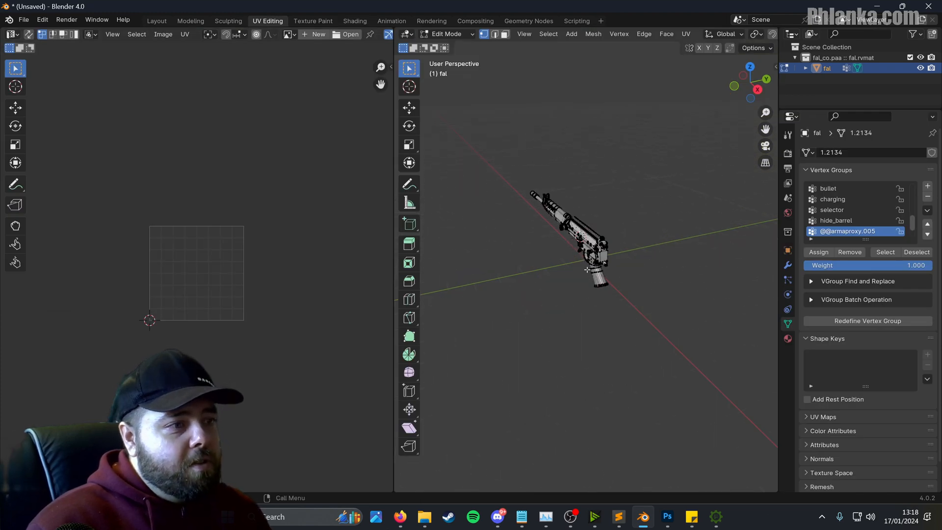
{"action": "middle_click_drag", "start_coordinate": [599, 276], "coordinate": [503, 248]}
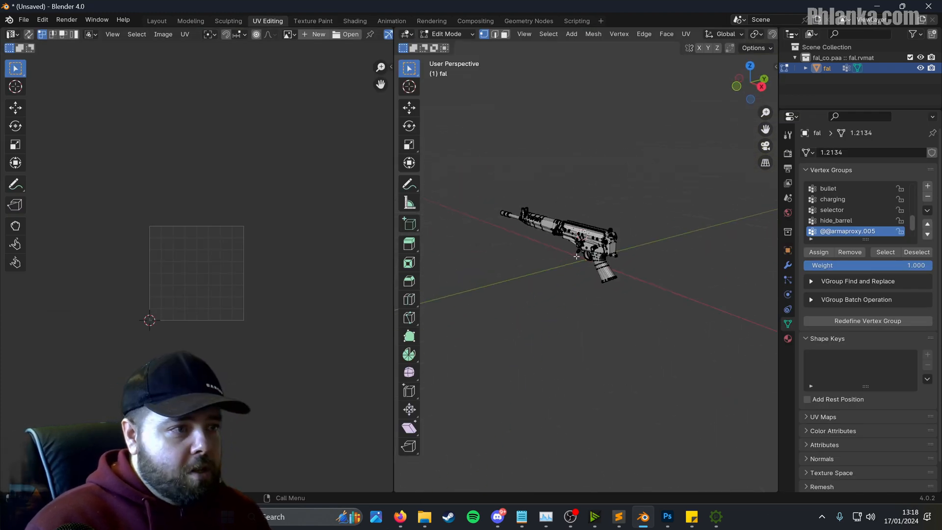
{"action": "key", "text": "a"}
{"action": "scroll", "coordinate": [190, 272], "scroll_direction": "down", "scroll_amount": 4}
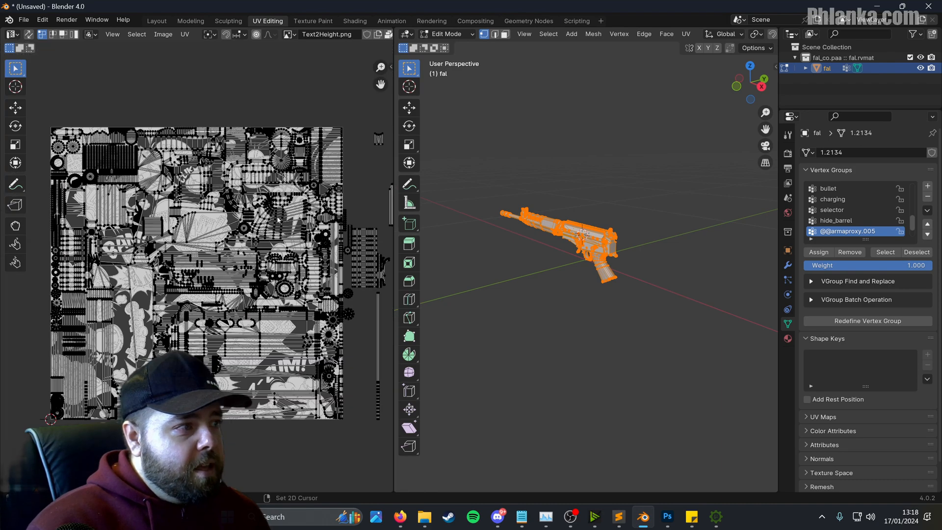
{"action": "middle_click_drag", "start_coordinate": [276, 216], "coordinate": [331, 207]}
{"action": "scroll", "coordinate": [249, 240], "scroll_direction": "up", "scroll_amount": 5}
{"action": "scroll", "coordinate": [247, 248], "scroll_direction": "down", "scroll_amount": 5}
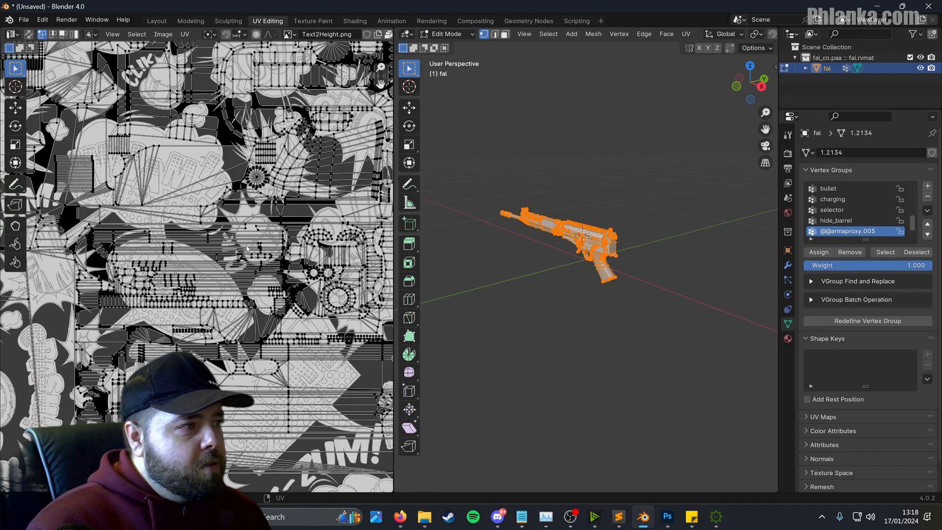
{"action": "middle_click_drag", "start_coordinate": [616, 251], "coordinate": [452, 221]}
{"action": "scroll", "coordinate": [324, 189], "scroll_direction": "down", "scroll_amount": 2}
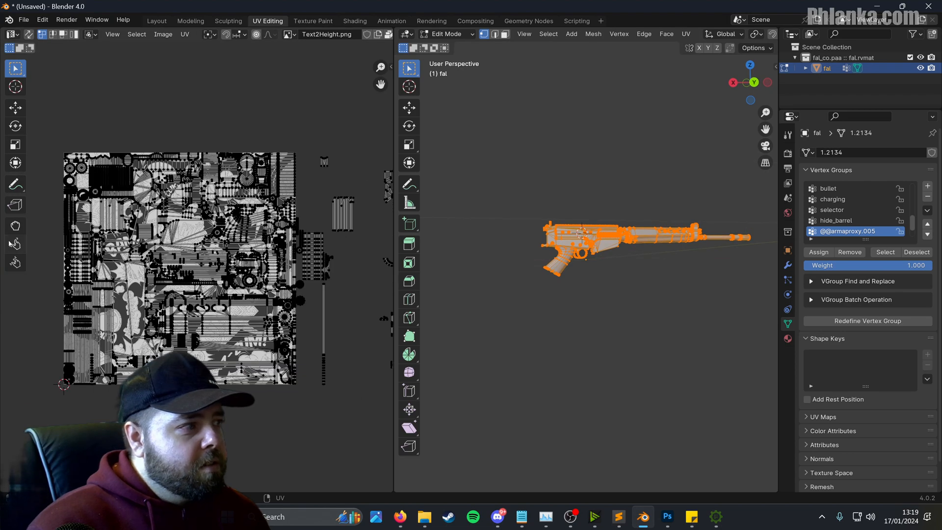
Step: Examine the spacing between UV islands up close across the fal layout over Text2Height.png
{"action": "scroll", "coordinate": [158, 245], "scroll_direction": "up", "scroll_amount": 4}
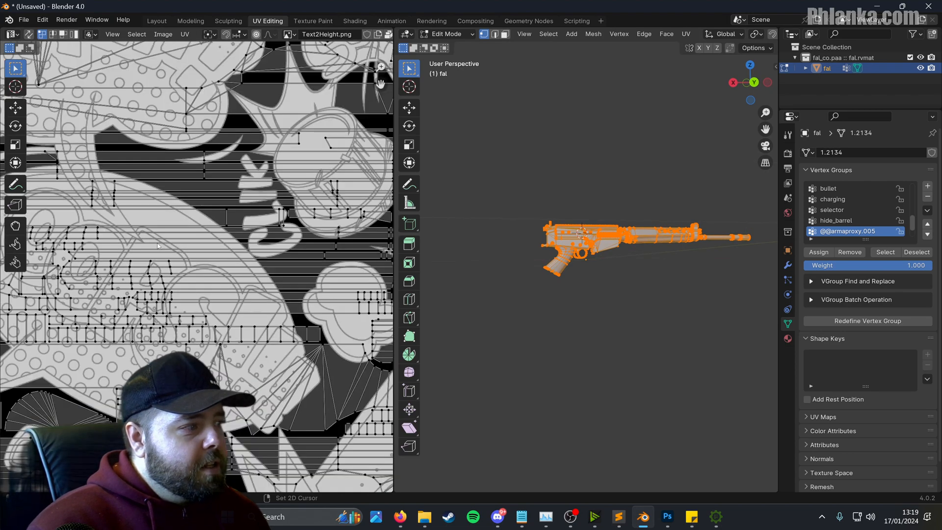
{"action": "middle_click_drag", "start_coordinate": [180, 243], "coordinate": [218, 284]}
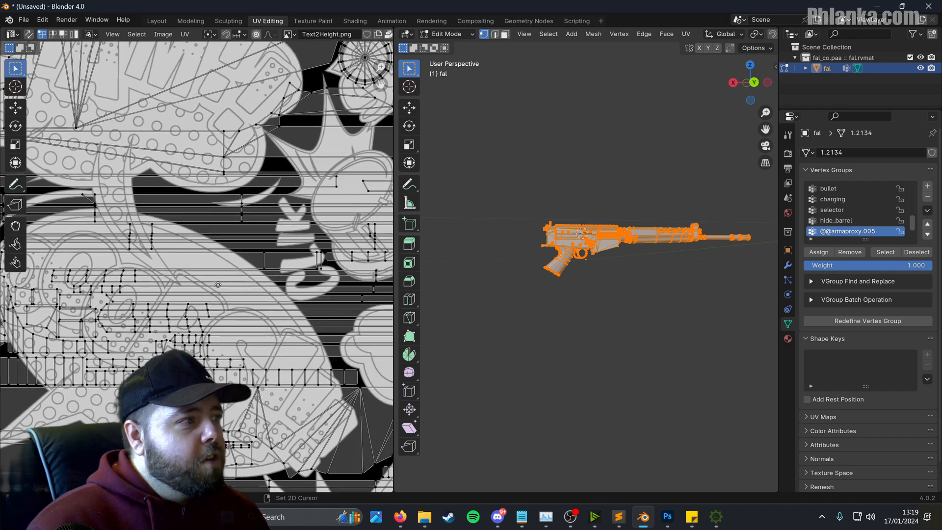
{"action": "scroll", "coordinate": [218, 284], "scroll_direction": "down", "scroll_amount": 5}
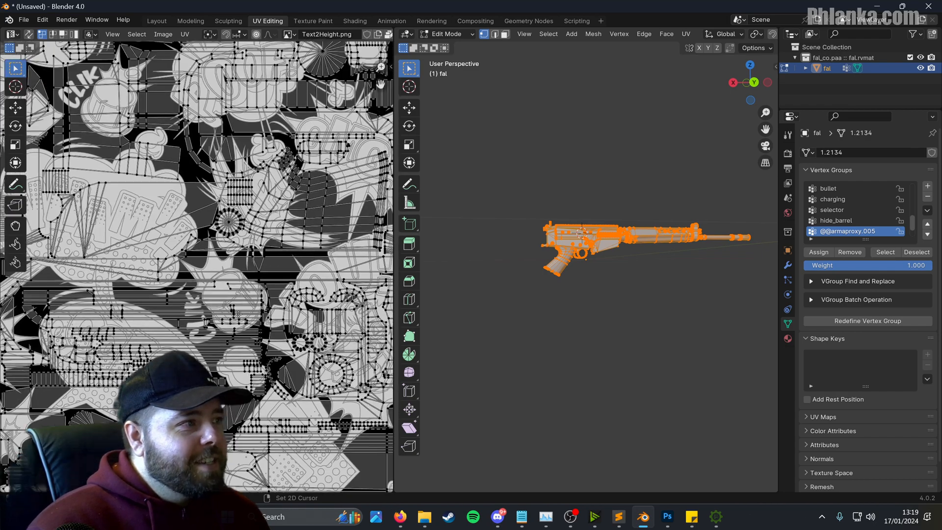
{"action": "scroll", "coordinate": [249, 217], "scroll_direction": "up", "scroll_amount": 7}
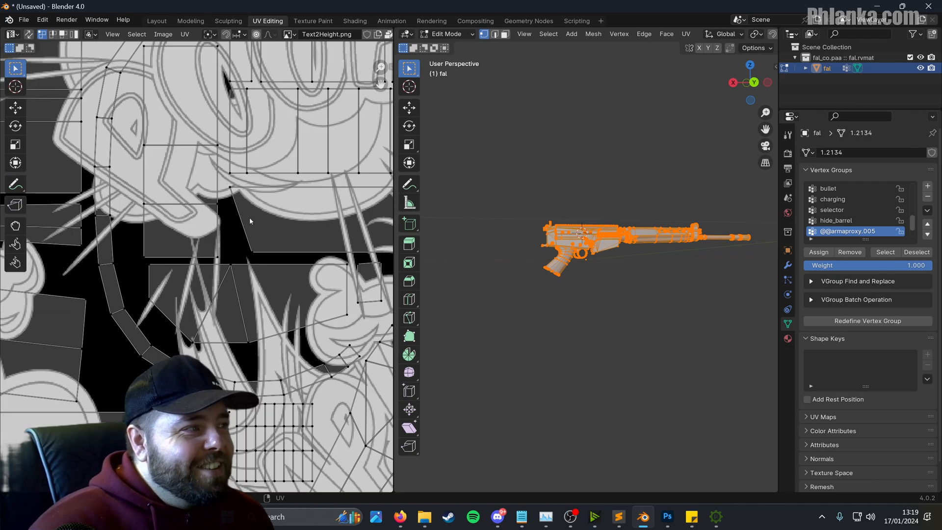
{"action": "middle_click_drag", "start_coordinate": [250, 217], "coordinate": [125, 242]}
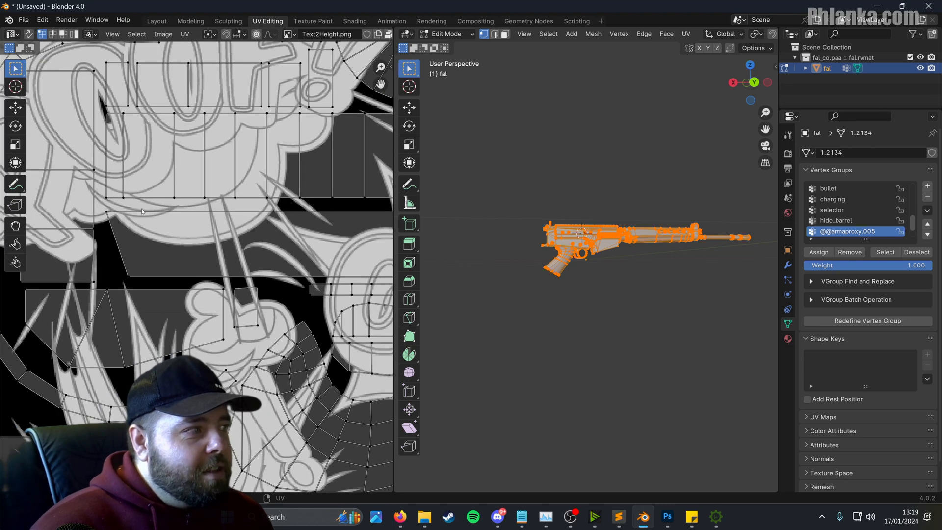
{"action": "scroll", "coordinate": [134, 116], "scroll_direction": "down", "scroll_amount": 3}
{"action": "scroll", "coordinate": [264, 235], "scroll_direction": "up", "scroll_amount": 3}
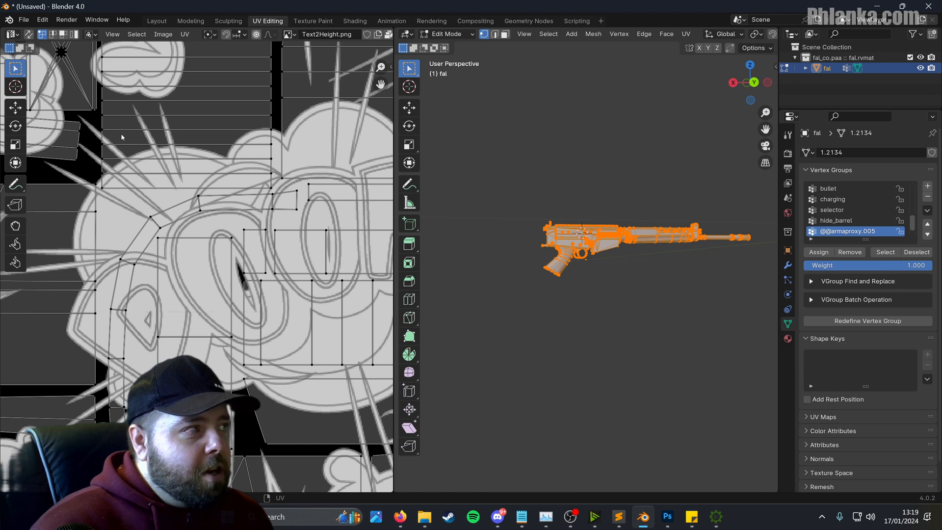
Step: Select the rectangular UV island with the small round hole near the upper edge of the layout
{"action": "middle_click_drag", "start_coordinate": [121, 134], "coordinate": [237, 237]}
{"action": "scroll", "coordinate": [203, 199], "scroll_direction": "up", "scroll_amount": 2}
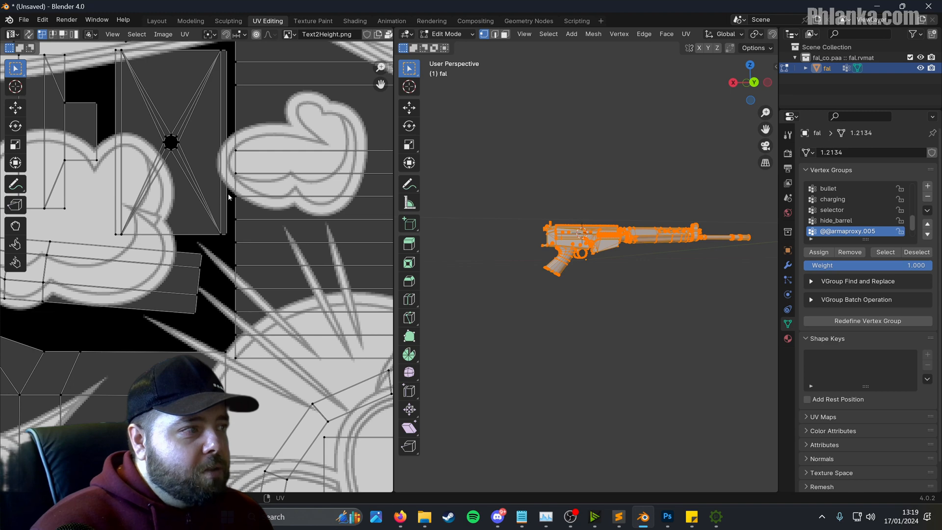
{"action": "left_click_drag", "start_coordinate": [209, 96], "coordinate": [126, 195]}
{"action": "left_click_drag", "start_coordinate": [111, 48], "coordinate": [233, 245]}
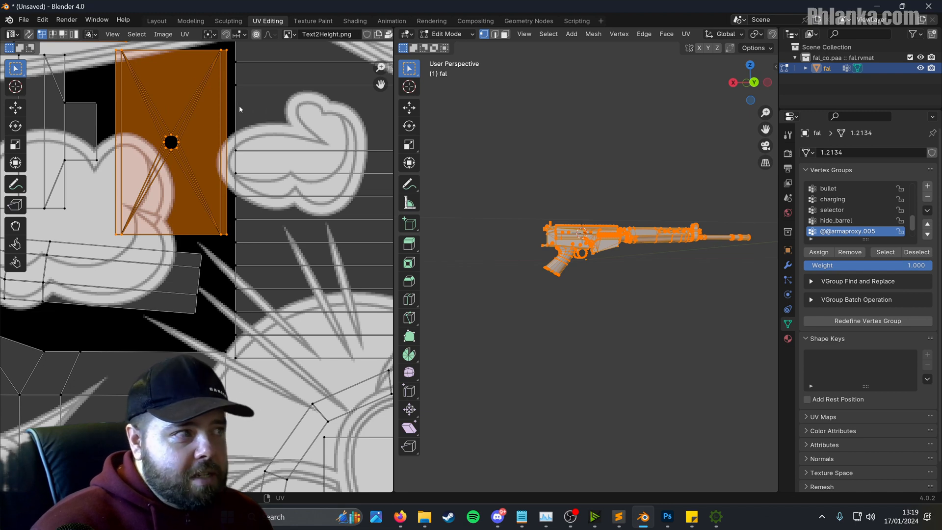
Step: Examine the selected island's edges and the gap to its neighbours, and compare it with the full UV layout and rifle model
{"action": "scroll", "coordinate": [258, 110], "scroll_direction": "down", "scroll_amount": 8}
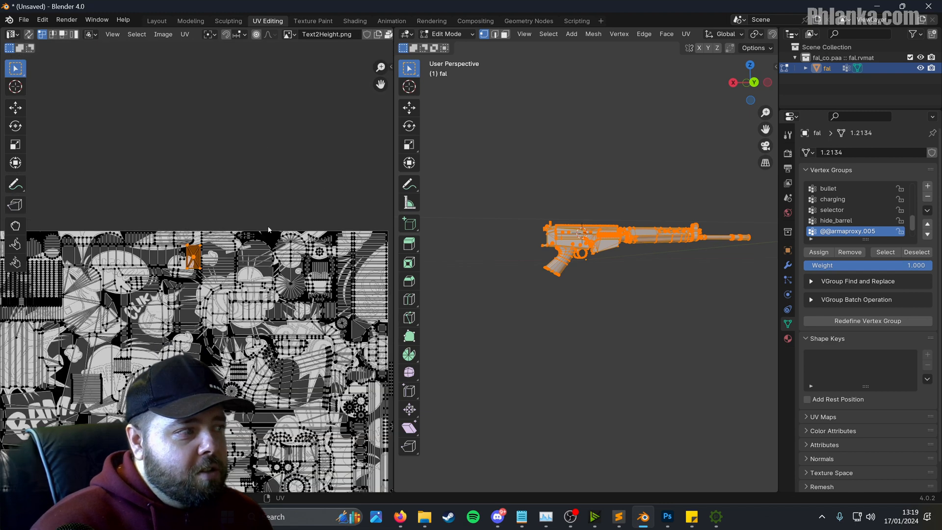
{"action": "scroll", "coordinate": [192, 267], "scroll_direction": "up", "scroll_amount": 10}
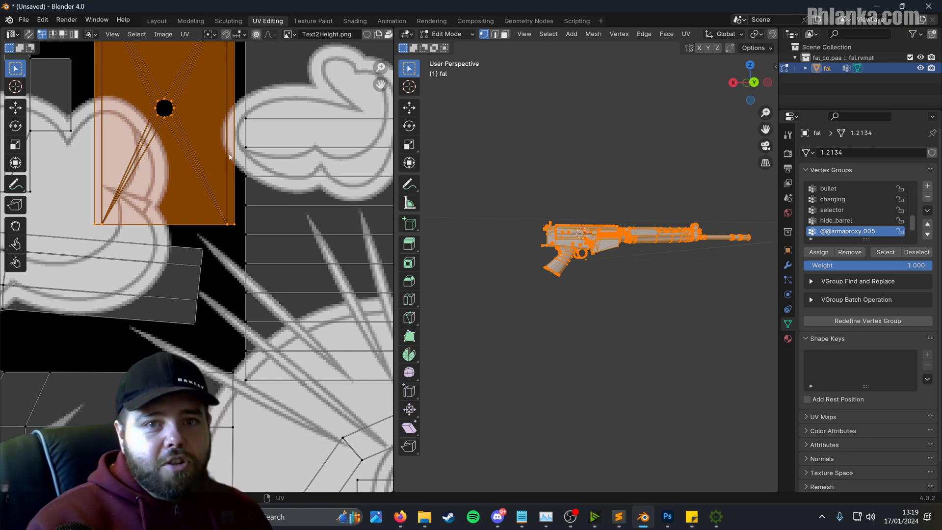
{"action": "scroll", "coordinate": [277, 172], "scroll_direction": "down", "scroll_amount": 8}
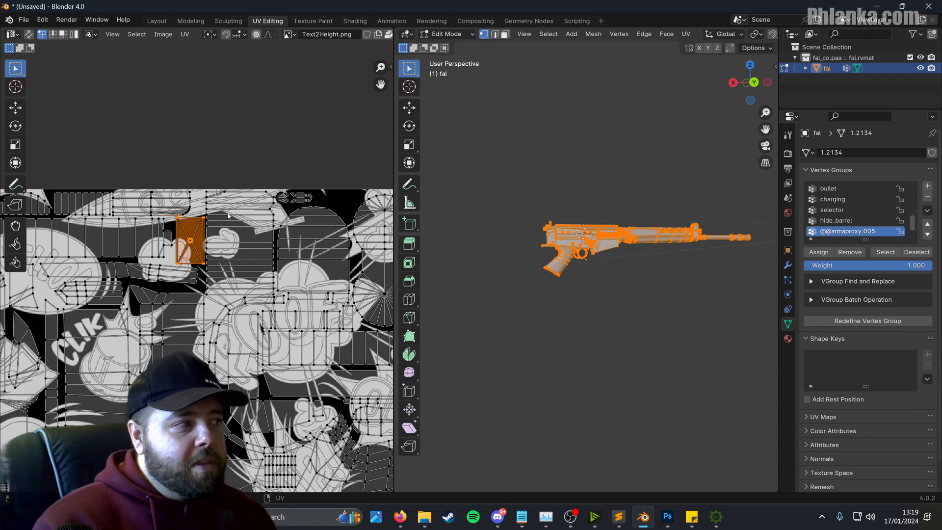
{"action": "scroll", "coordinate": [185, 266], "scroll_direction": "up", "scroll_amount": 5}
{"action": "scroll", "coordinate": [115, 115], "scroll_direction": "up", "scroll_amount": 2}
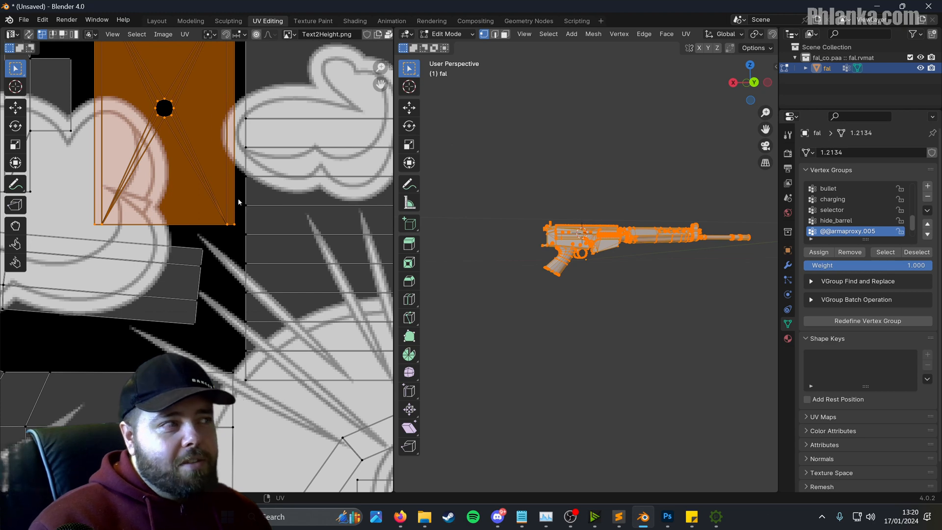
{"action": "scroll", "coordinate": [670, 221], "scroll_direction": "down", "scroll_amount": 4}
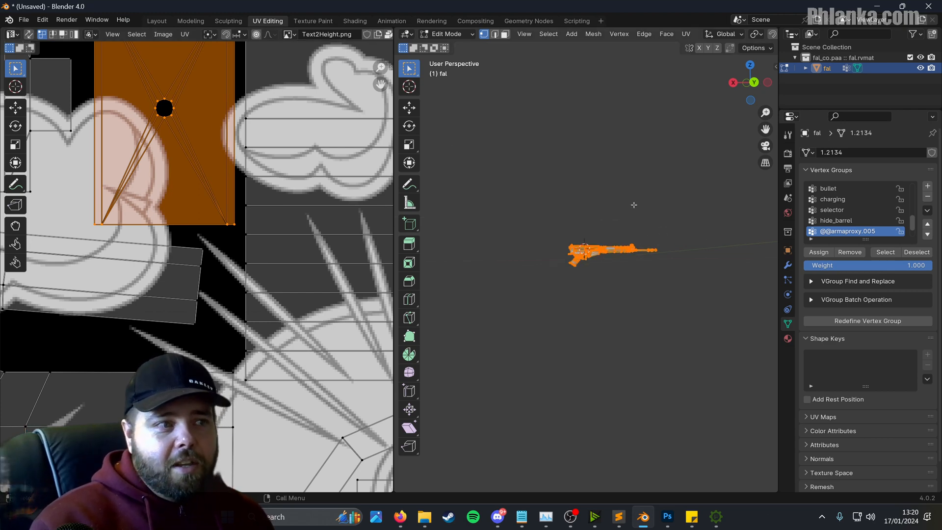
{"action": "scroll", "coordinate": [638, 236], "scroll_direction": "up", "scroll_amount": 3}
{"action": "scroll", "coordinate": [225, 251], "scroll_direction": "down", "scroll_amount": 8}
{"action": "scroll", "coordinate": [225, 251], "scroll_direction": "down", "scroll_amount": 1}
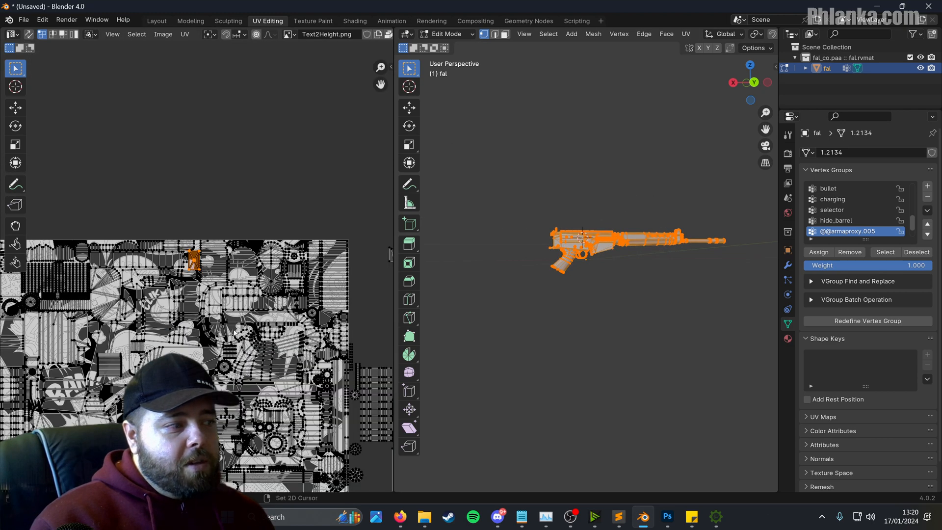
{"action": "middle_click_drag", "start_coordinate": [249, 360], "coordinate": [303, 224]}
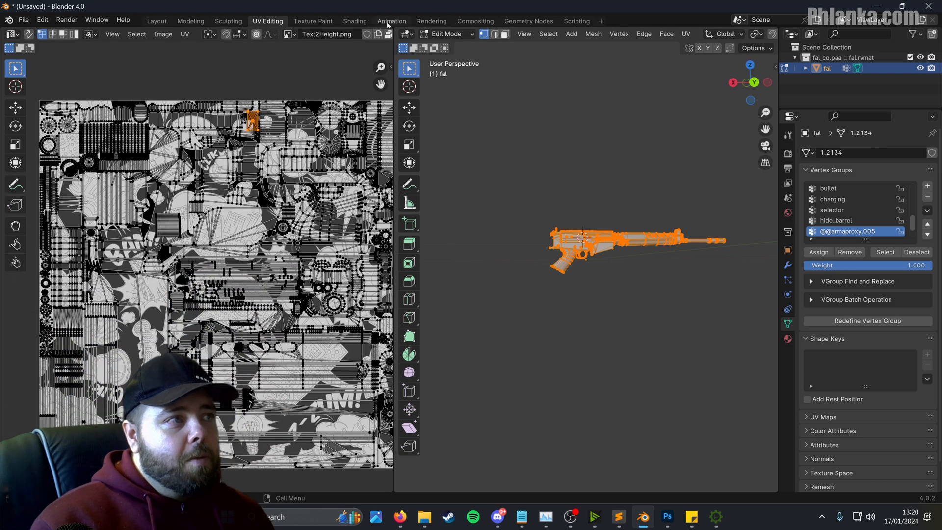
Step: Return to the Shading workspace and set the DayZ Texture Animator bake margin to 3 px
{"action": "left_click", "coordinate": [363, 22]}
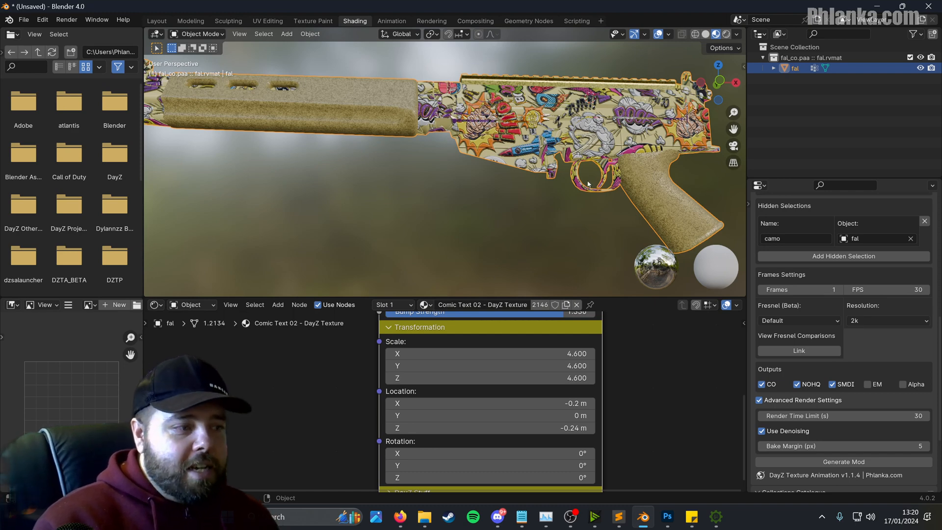
{"action": "scroll", "coordinate": [784, 422], "scroll_direction": "down", "scroll_amount": 1}
{"action": "double_click", "coordinate": [872, 422]}
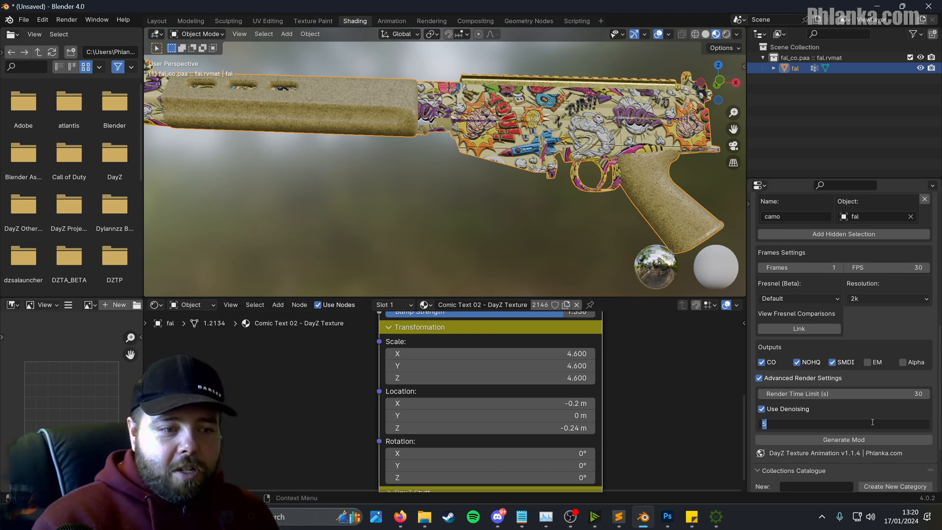
{"action": "type", "text": "3"}
{"action": "key", "text": "Return"}
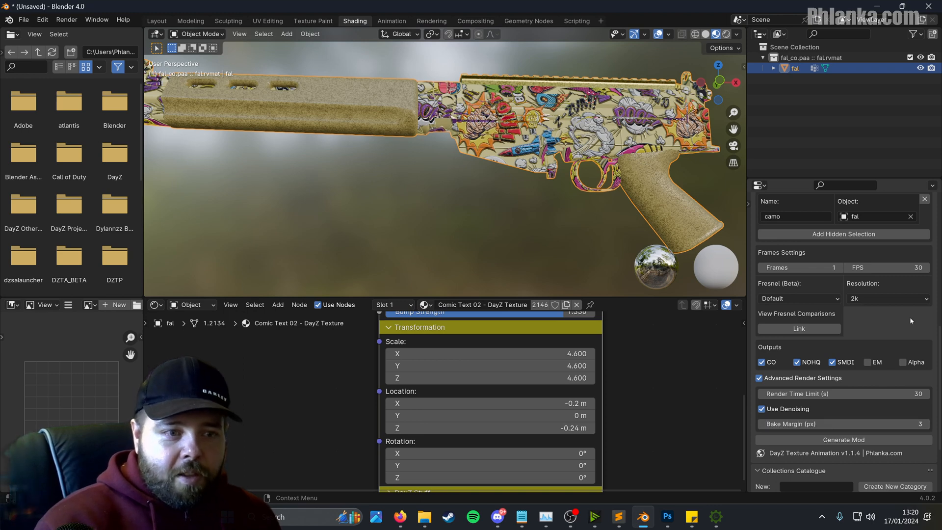
{"action": "scroll", "coordinate": [910, 317], "scroll_direction": "up", "scroll_amount": 1}
{"action": "scroll", "coordinate": [909, 317], "scroll_direction": "up", "scroll_amount": 9}
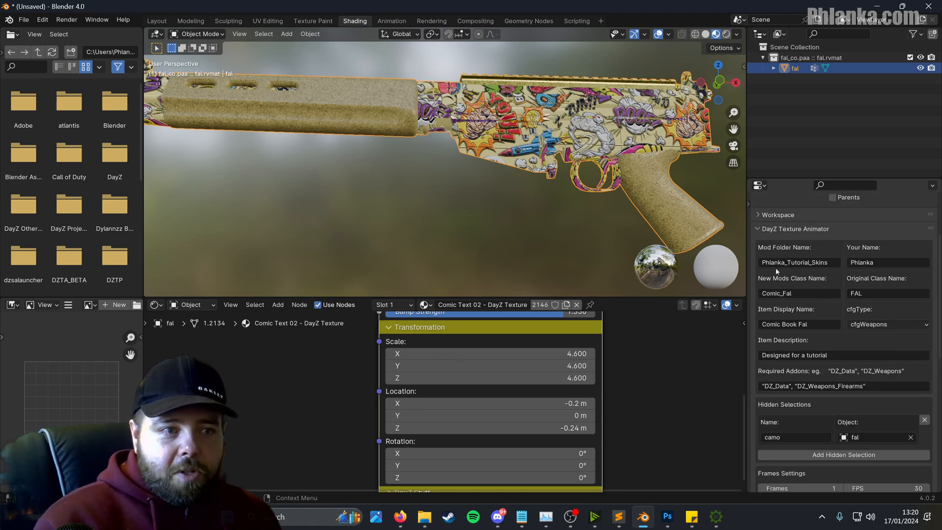
Step: Open the DayZ (P:) drive in File Explorer and tile its window side by side with Blender
{"action": "mouse_move", "coordinate": [424, 516]}
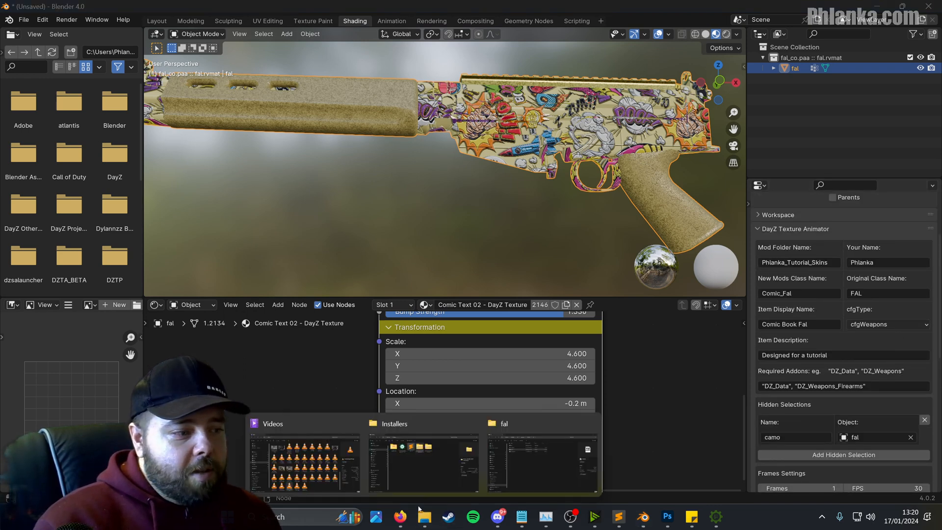
{"action": "left_click", "coordinate": [416, 456]}
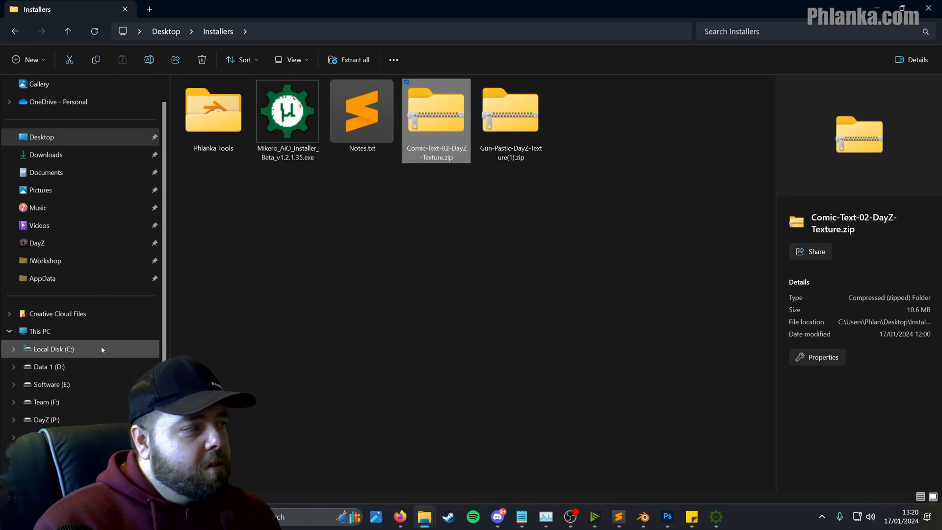
{"action": "left_click", "coordinate": [84, 420]}
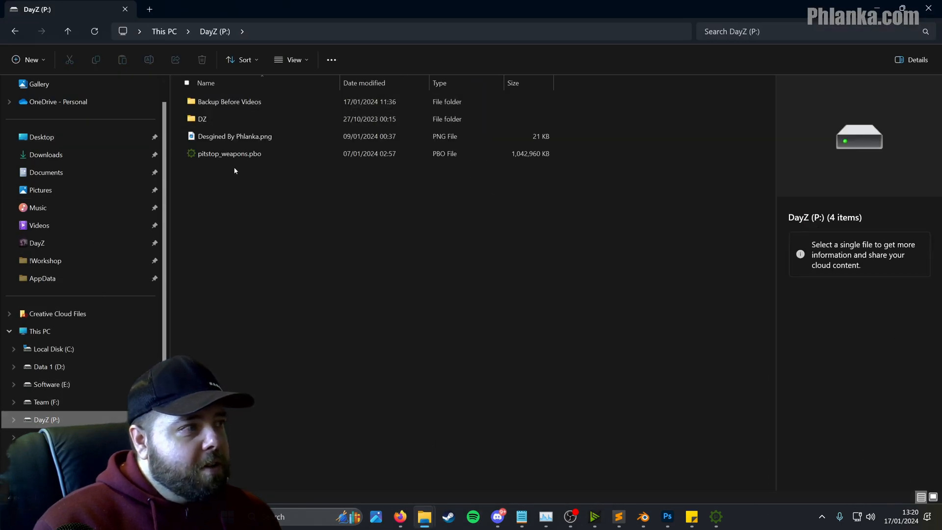
{"action": "left_click_drag", "start_coordinate": [236, 9], "coordinate": [219, 187]}
{"action": "left_click", "coordinate": [528, 20]}
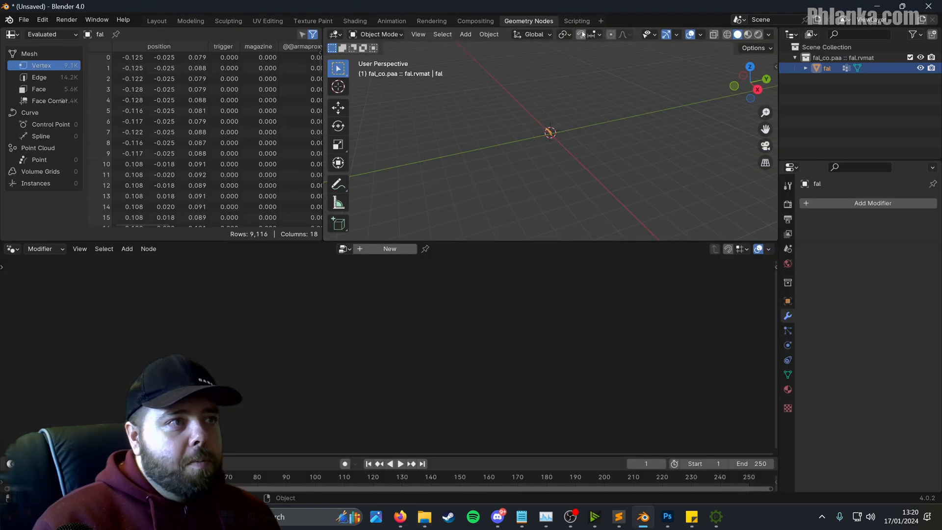
{"action": "left_click_drag", "start_coordinate": [564, 4], "coordinate": [939, 167]}
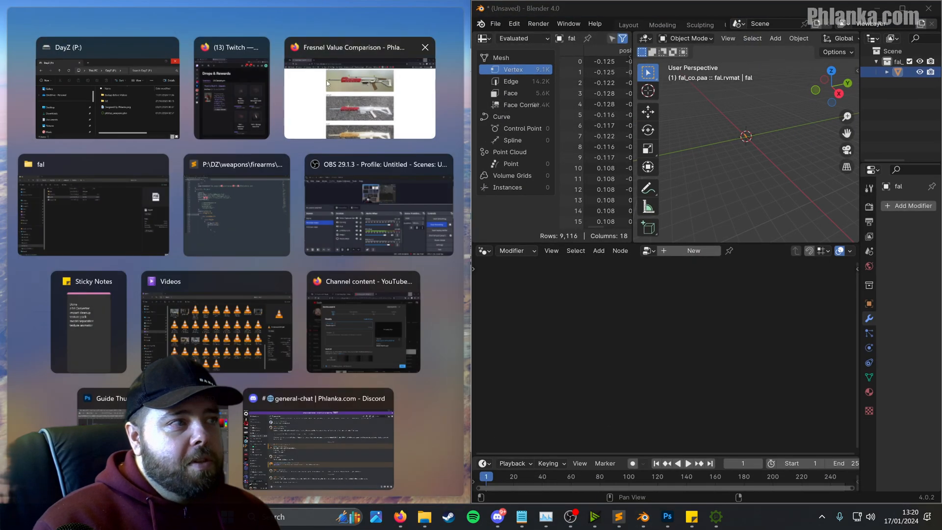
{"action": "left_click", "coordinate": [167, 94]}
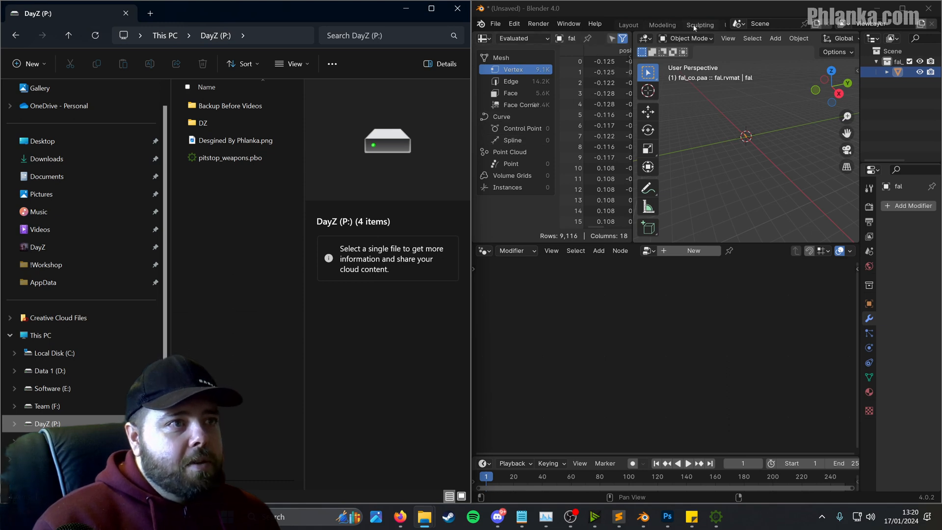
Step: Switch Blender back to the Shading workspace and widen the properties area so the DayZ Texture Animator fields are fully readable
{"action": "scroll", "coordinate": [694, 23], "scroll_direction": "down", "scroll_amount": 5}
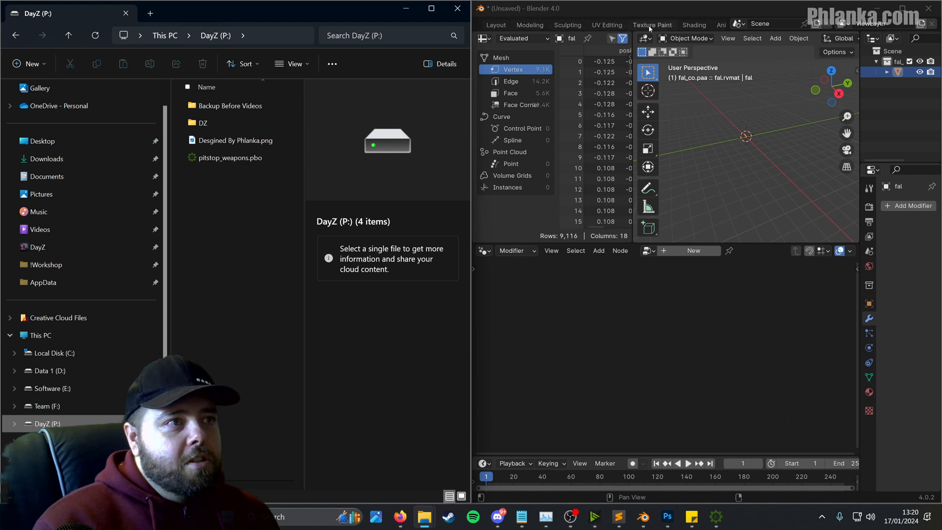
{"action": "left_click", "coordinate": [694, 25]}
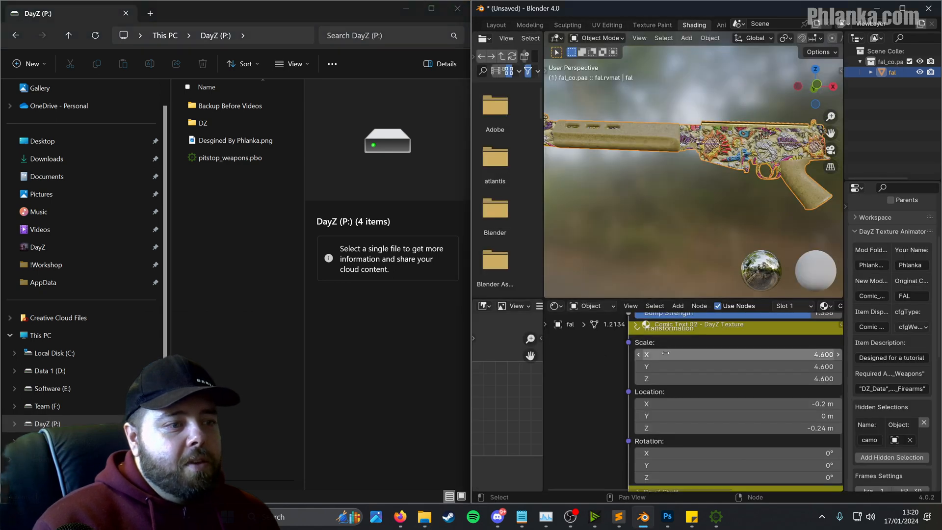
{"action": "scroll", "coordinate": [840, 352], "scroll_direction": "down", "scroll_amount": 5}
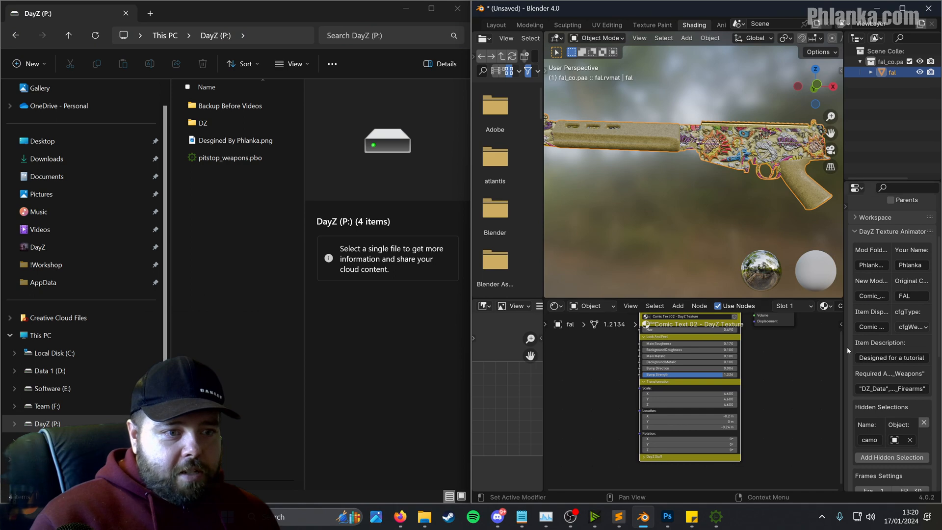
{"action": "left_click_drag", "start_coordinate": [843, 350], "coordinate": [734, 349]}
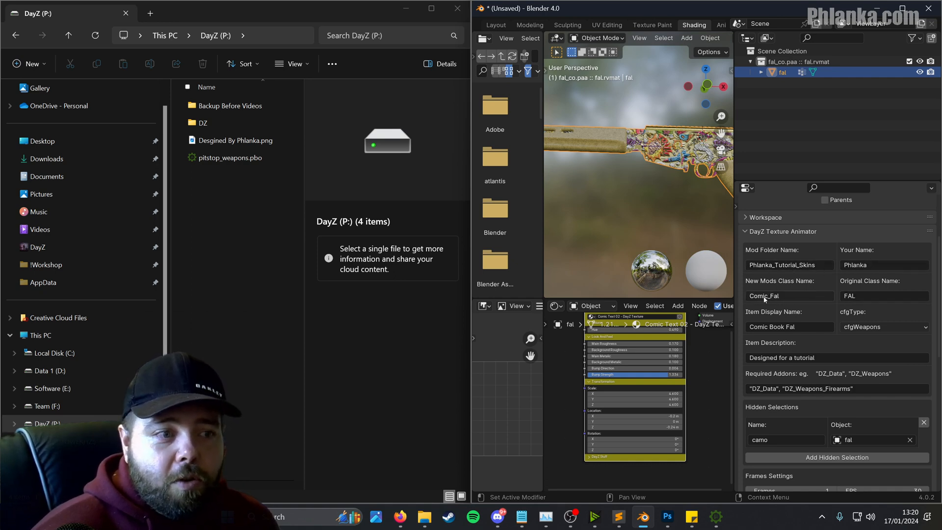
Step: Review the DayZ Texture Animator settings for Comic_Fal and generate the mod
{"action": "scroll", "coordinate": [786, 301], "scroll_direction": "down", "scroll_amount": 6}
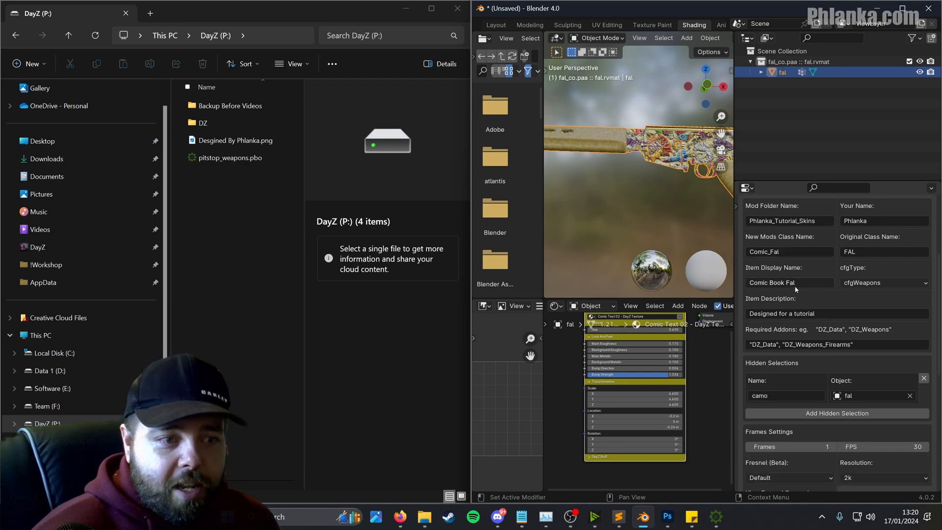
{"action": "scroll", "coordinate": [807, 316], "scroll_direction": "down", "scroll_amount": 4}
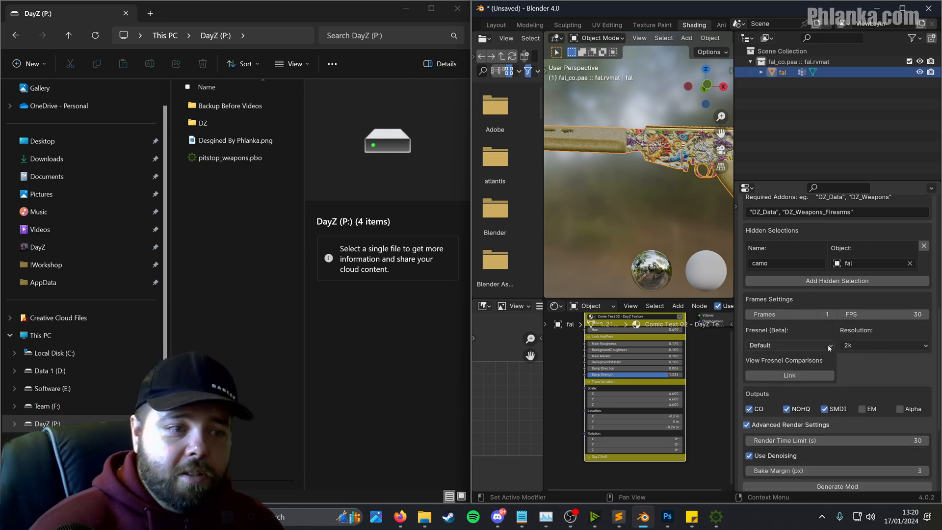
{"action": "scroll", "coordinate": [852, 360], "scroll_direction": "down", "scroll_amount": 1}
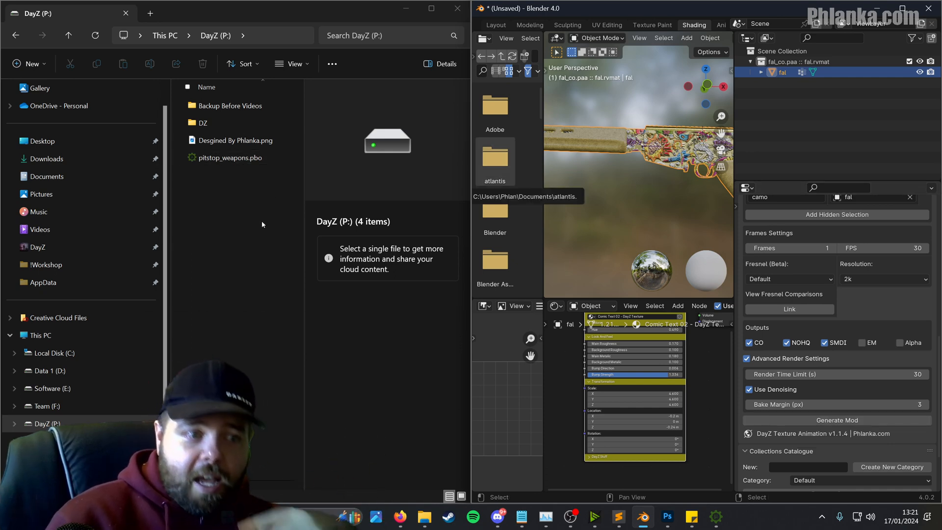
{"action": "left_click", "coordinate": [852, 425]}
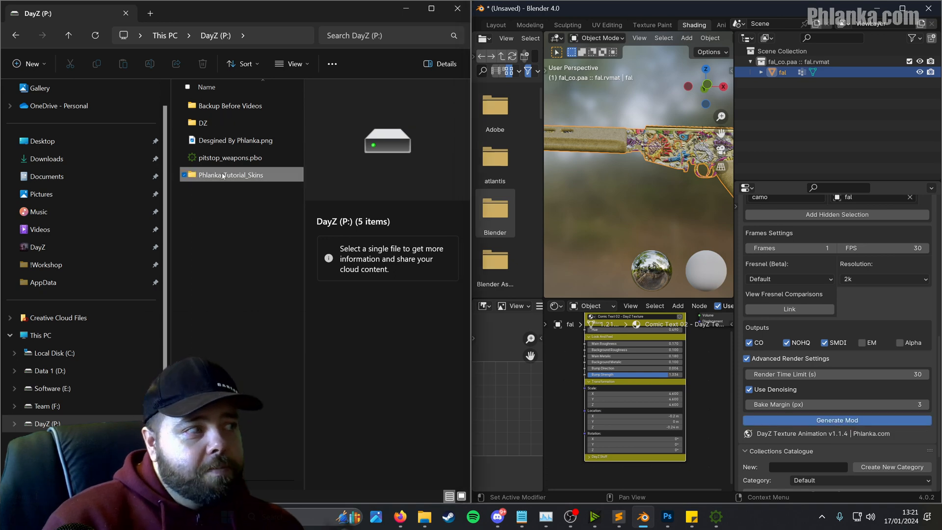
Step: Open config.cpp from the generated Phlanka_Tutorial_Skins folder, read through its CfgPatches and CfgMods classes, and put the text editor away
{"action": "double_click", "coordinate": [222, 176]}
{"action": "double_click", "coordinate": [237, 127]}
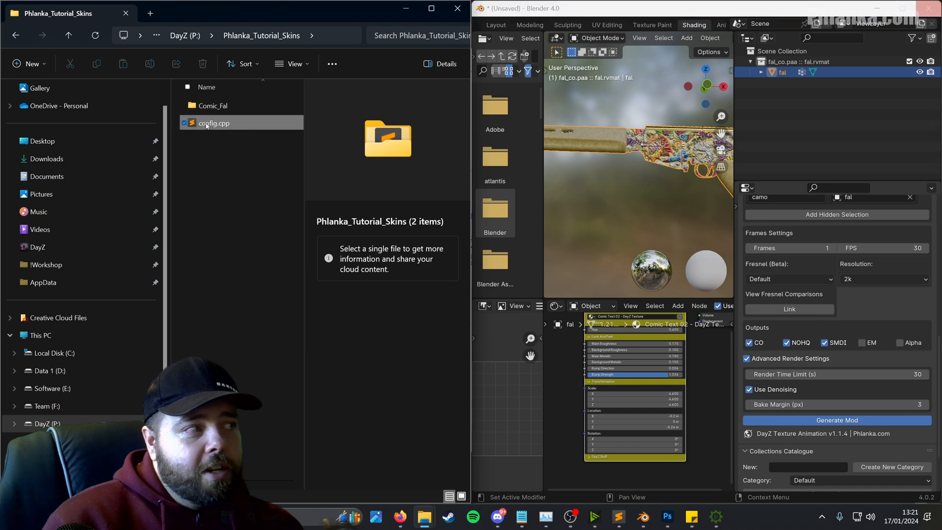
{"action": "scroll", "coordinate": [267, 200], "scroll_direction": "down", "scroll_amount": 4}
{"action": "scroll", "coordinate": [267, 200], "scroll_direction": "down", "scroll_amount": 8}
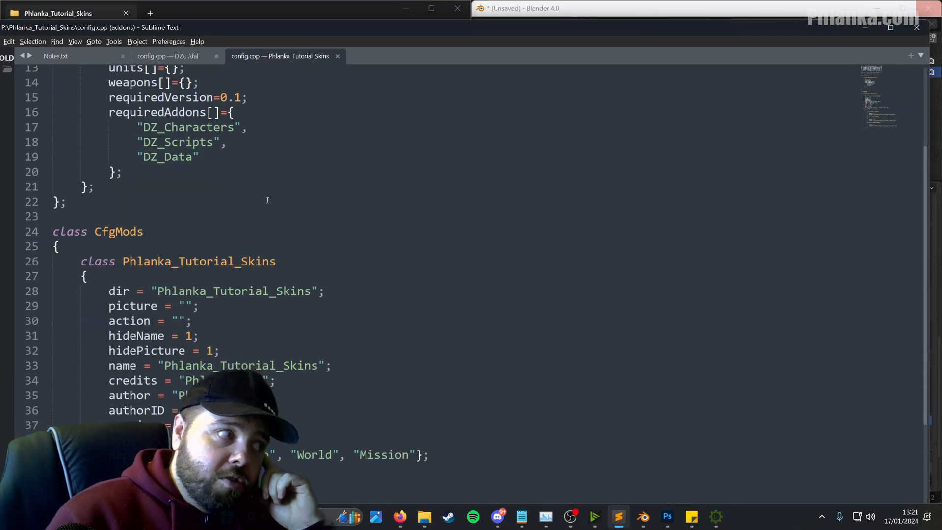
{"action": "scroll", "coordinate": [285, 208], "scroll_direction": "up", "scroll_amount": 11}
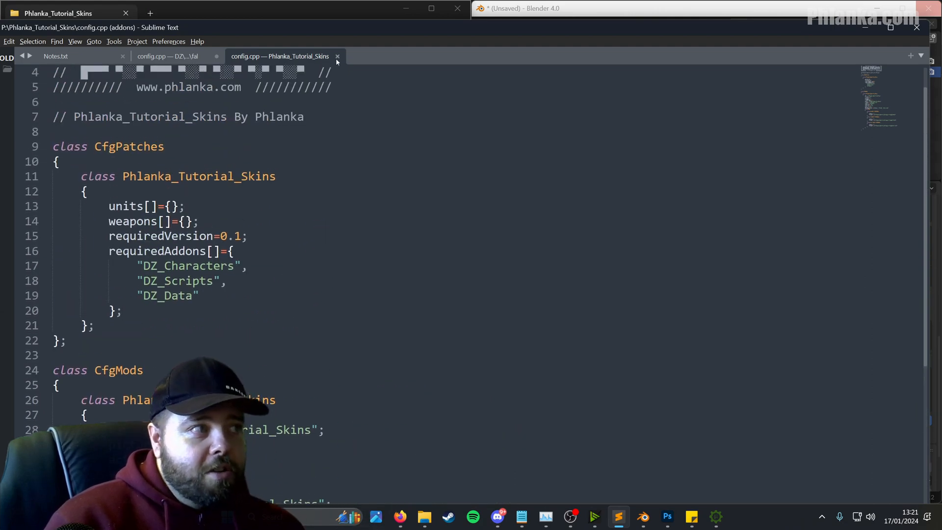
{"action": "left_click", "coordinate": [337, 57]}
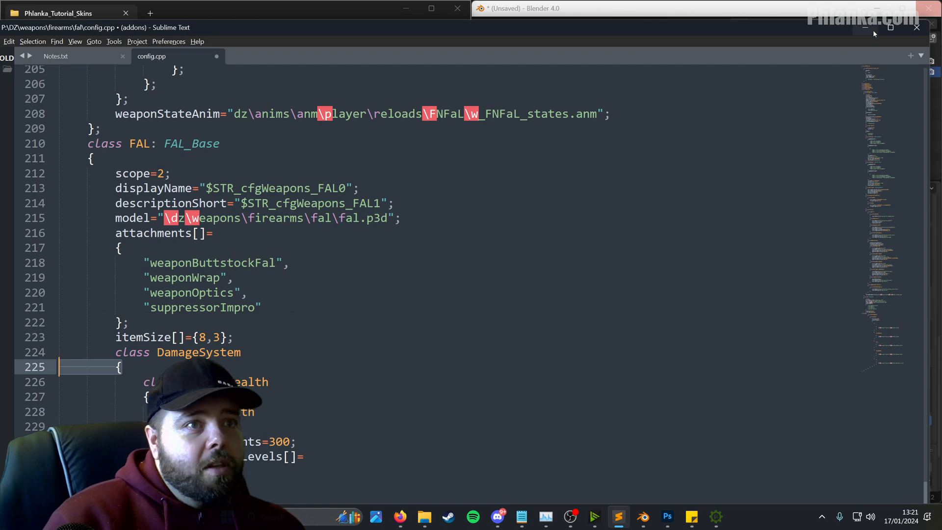
{"action": "left_click", "coordinate": [872, 28]}
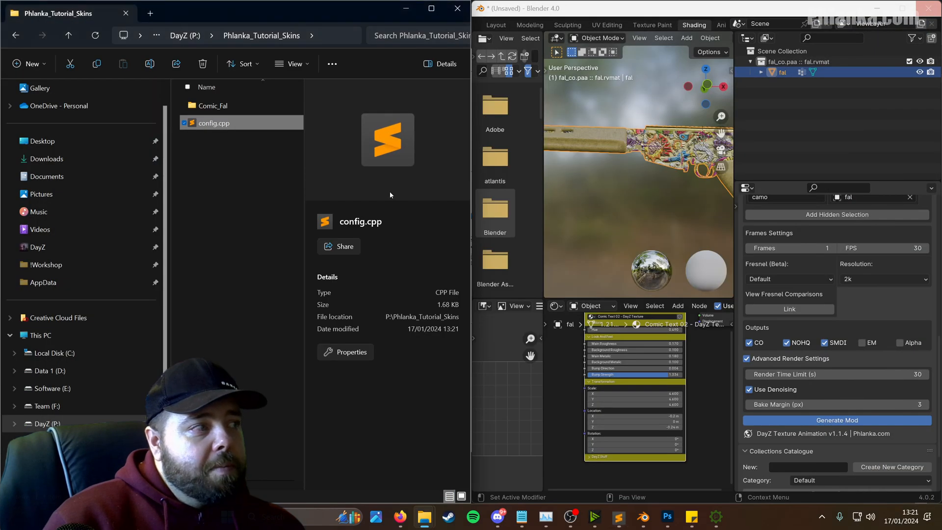
Step: Look through the files in the Comic_Fal folder and open the baked texture fal_CO_0.png in the image viewer
{"action": "left_click", "coordinate": [239, 105]}
{"action": "double_click", "coordinate": [289, 107]}
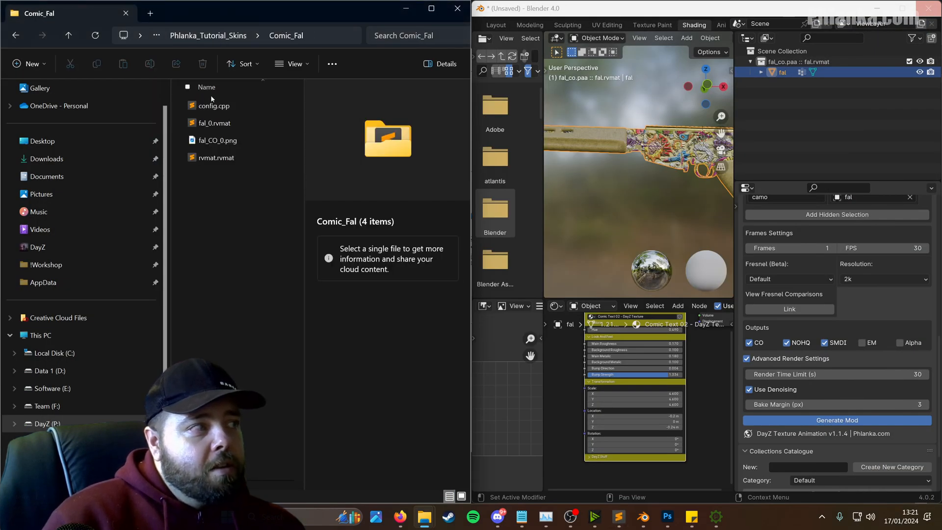
{"action": "left_click", "coordinate": [216, 107]}
{"action": "left_click", "coordinate": [216, 123]}
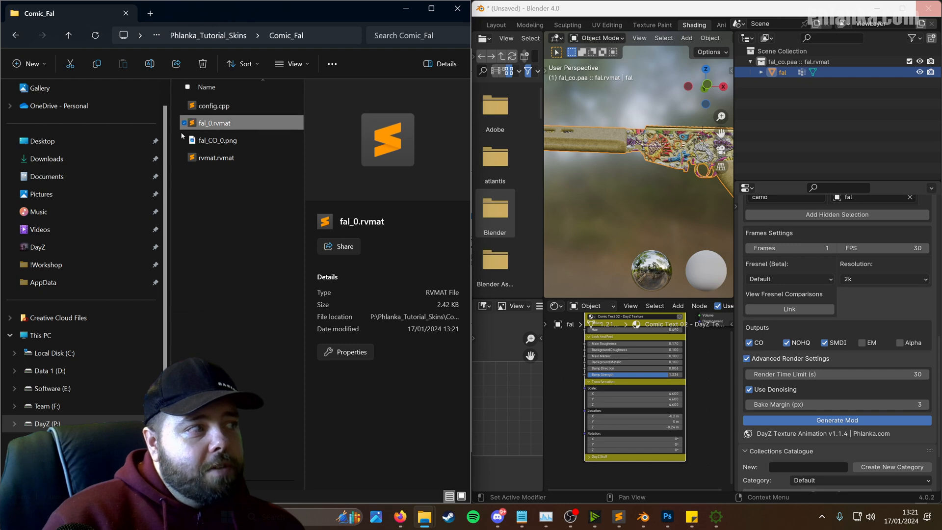
{"action": "left_click", "coordinate": [221, 141]}
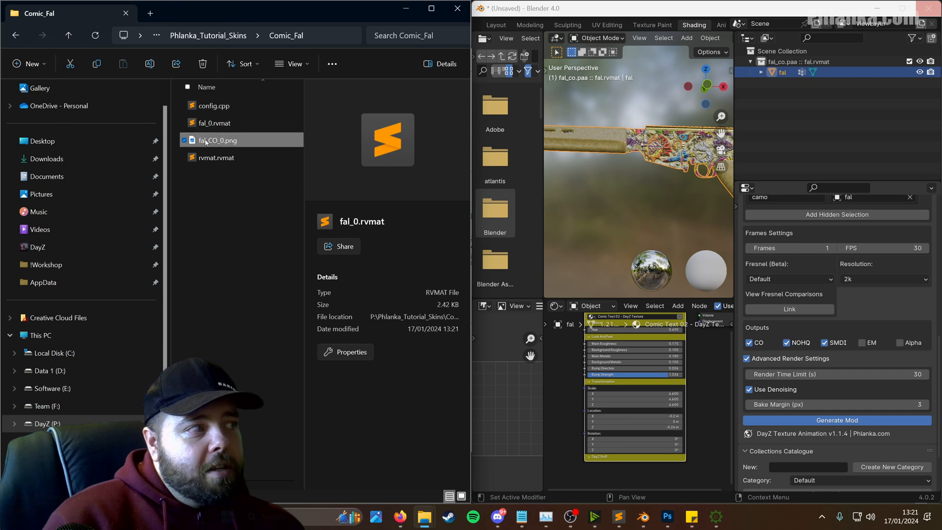
{"action": "double_click", "coordinate": [250, 143]}
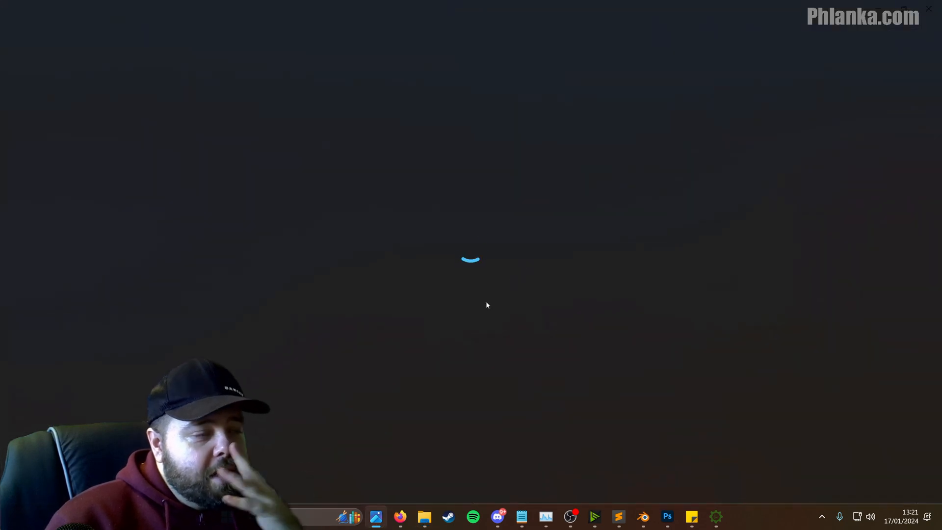
Step: Examine the baked comic texture in fal_CO_0.png up close, checking the margins around the UV islands, and view the whole image
{"action": "scroll", "coordinate": [487, 211], "scroll_direction": "up", "scroll_amount": 3}
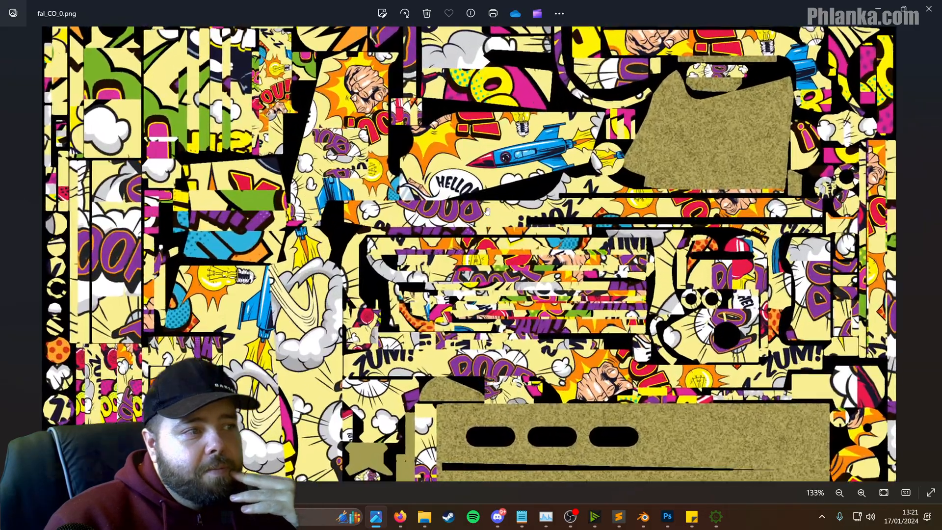
{"action": "scroll", "coordinate": [487, 211], "scroll_direction": "up", "scroll_amount": 2}
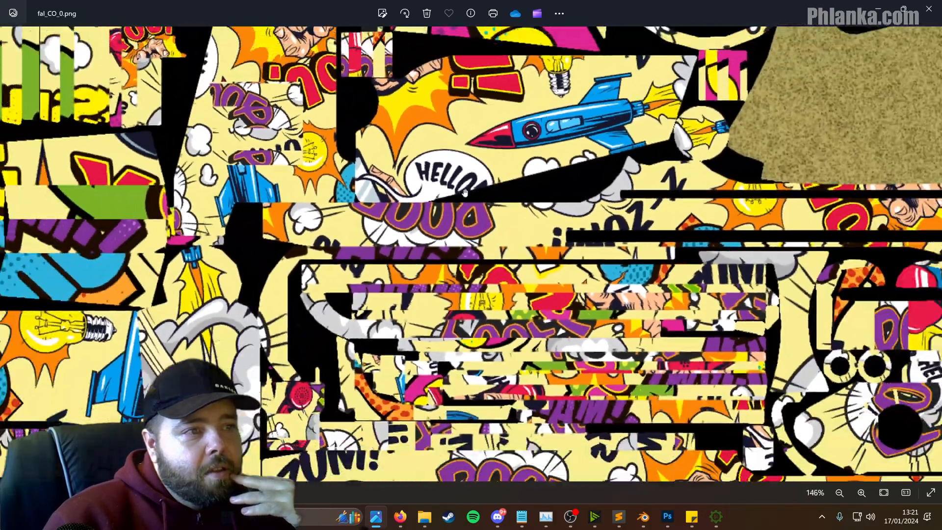
{"action": "scroll", "coordinate": [465, 192], "scroll_direction": "down", "scroll_amount": 5}
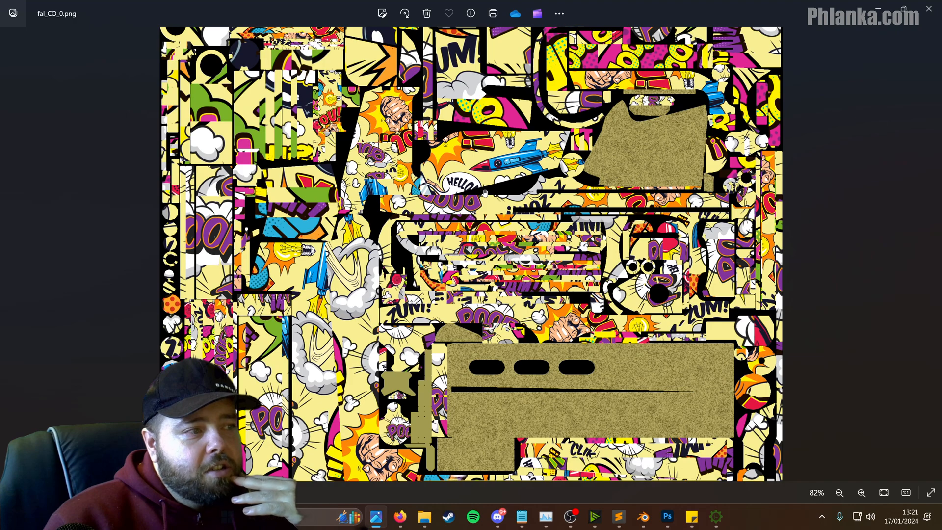
{"action": "scroll", "coordinate": [485, 192], "scroll_direction": "down", "scroll_amount": 2}
{"action": "scroll", "coordinate": [483, 466], "scroll_direction": "up", "scroll_amount": 4}
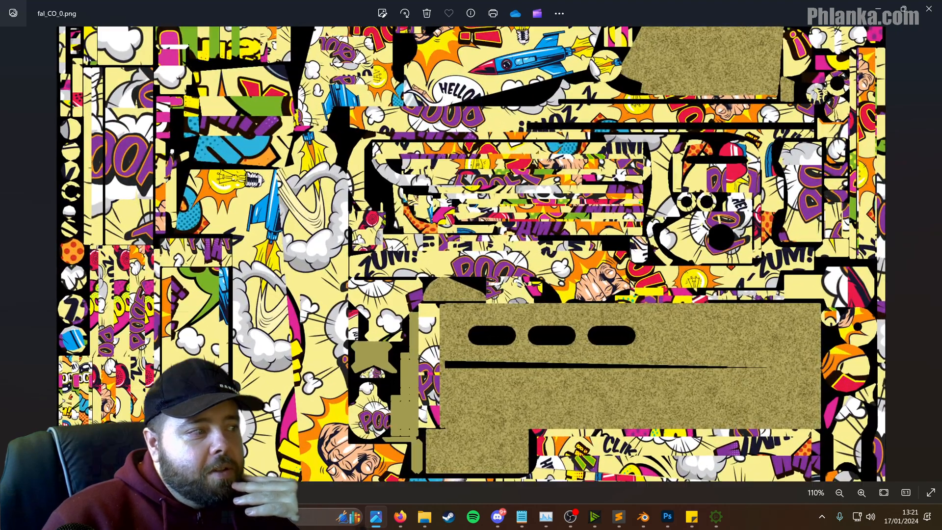
{"action": "scroll", "coordinate": [153, 466], "scroll_direction": "up", "scroll_amount": 4}
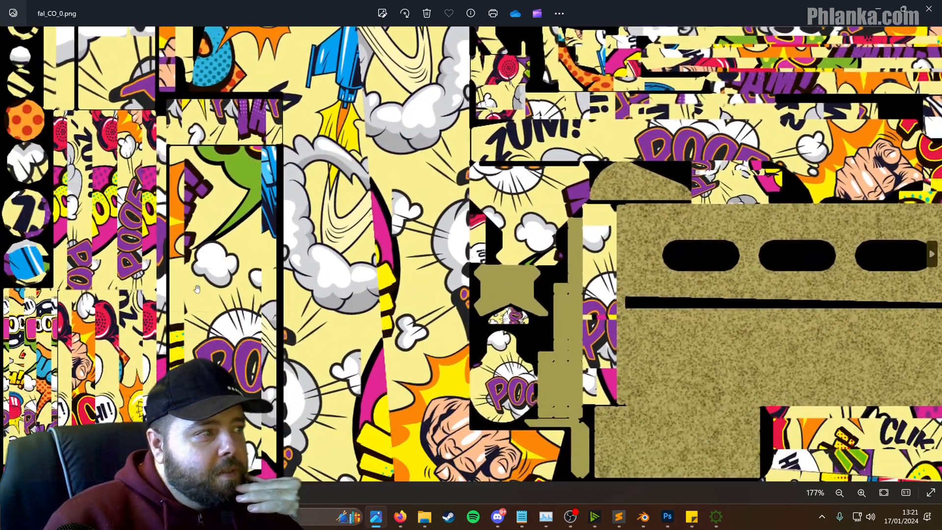
{"action": "scroll", "coordinate": [197, 289], "scroll_direction": "up", "scroll_amount": 4}
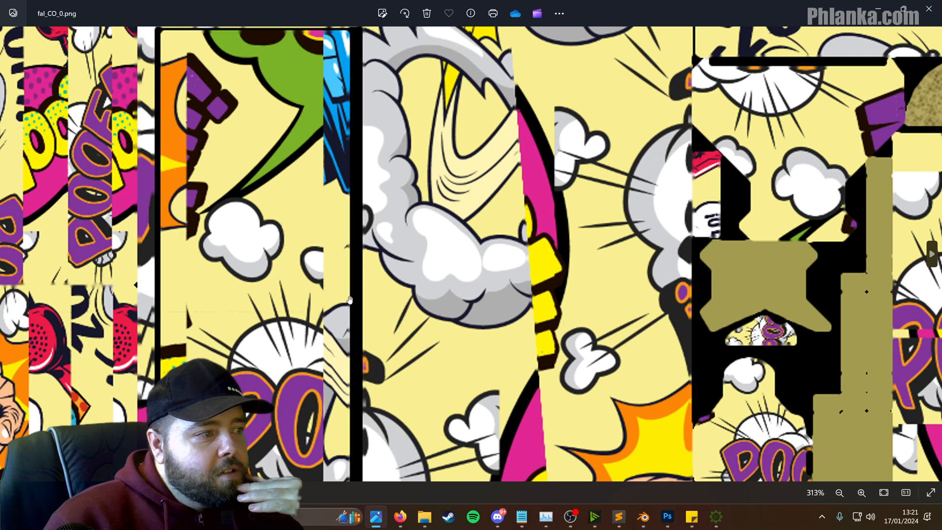
{"action": "scroll", "coordinate": [354, 316], "scroll_direction": "down", "scroll_amount": 2}
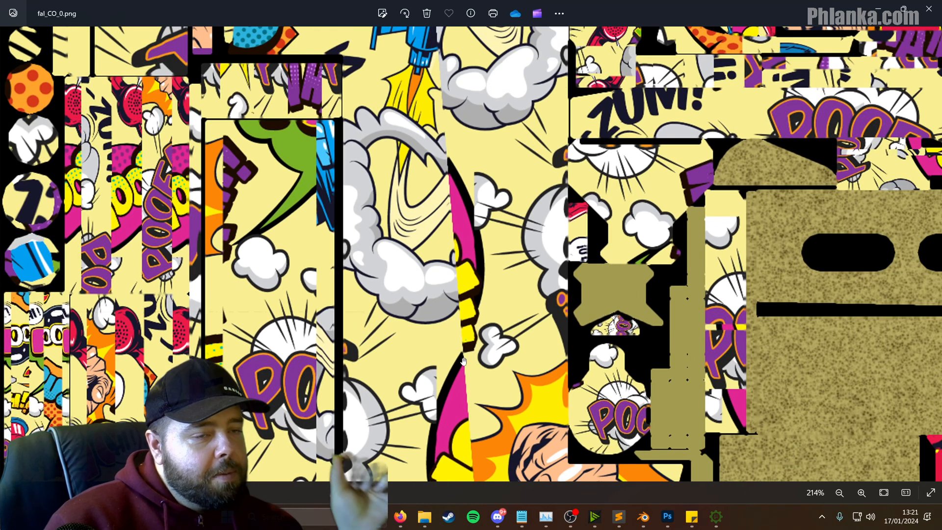
{"action": "scroll", "coordinate": [464, 361], "scroll_direction": "down", "scroll_amount": 3}
{"action": "scroll", "coordinate": [456, 360], "scroll_direction": "down", "scroll_amount": 3}
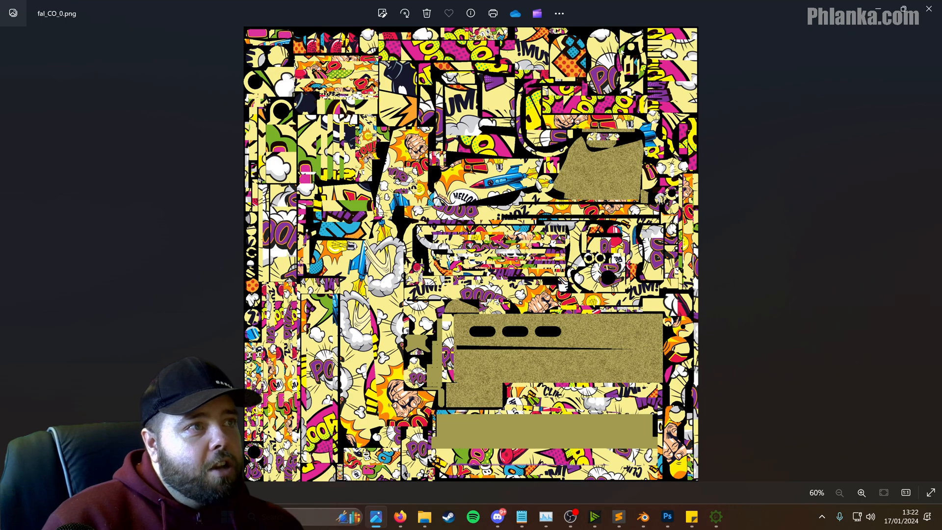
Step: Open the baked normal map fal_NOHQ_0.png, examine its comic detail up close, and close the image viewers
{"action": "left_click", "coordinate": [882, 10]}
{"action": "left_click", "coordinate": [214, 158]}
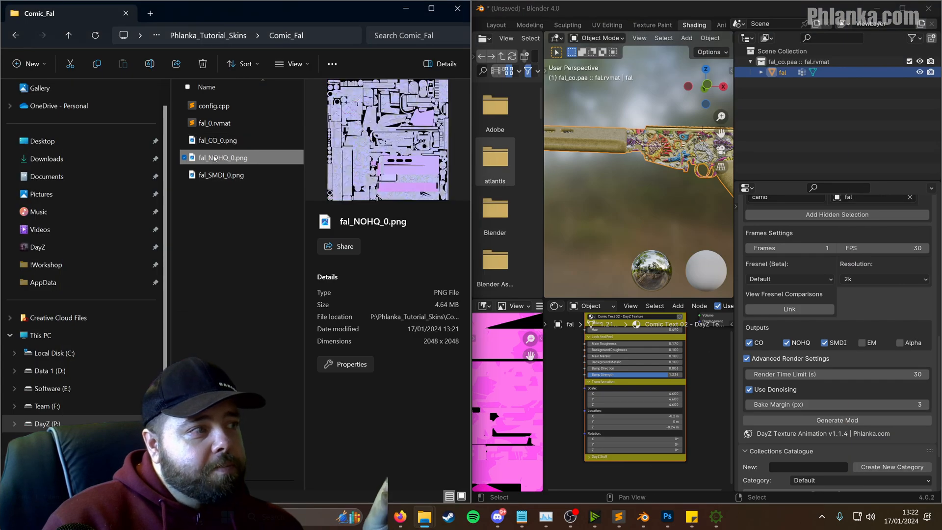
{"action": "double_click", "coordinate": [227, 162]}
{"action": "scroll", "coordinate": [319, 265], "scroll_direction": "up", "scroll_amount": 5}
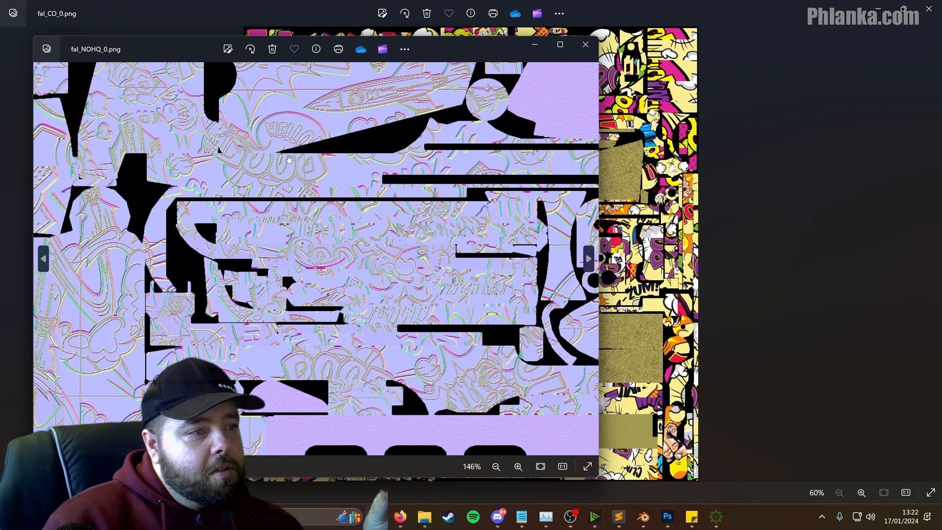
{"action": "scroll", "coordinate": [289, 158], "scroll_direction": "down", "scroll_amount": 5}
{"action": "left_click", "coordinate": [585, 44]}
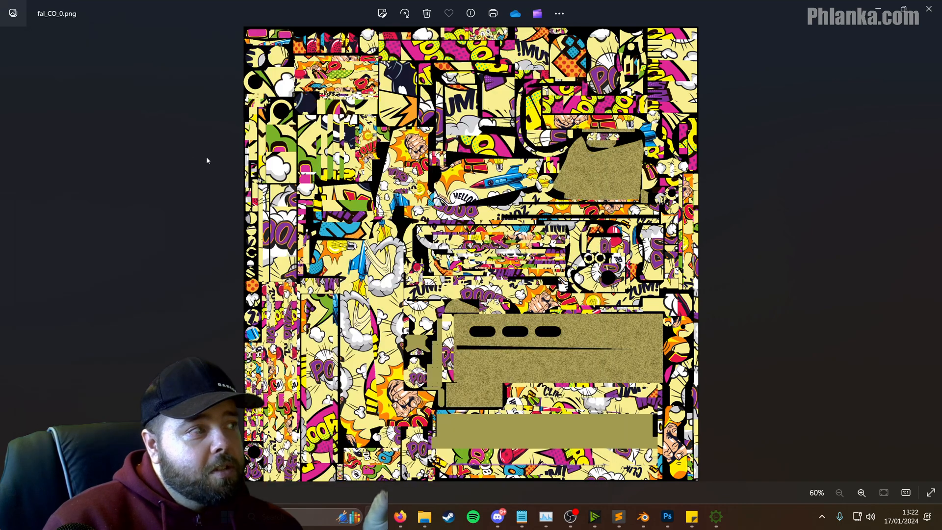
{"action": "left_click", "coordinate": [928, 8]}
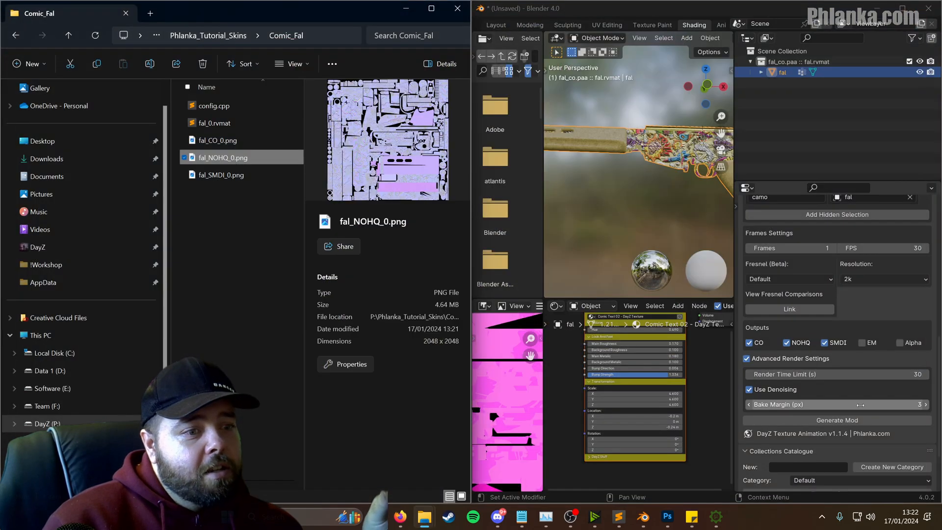
Step: Open the baked specular map fal_SMDI_0.png, inspect it up close and as a whole, and close the image viewer
{"action": "key", "text": "Down"}
{"action": "key", "text": "F2"}
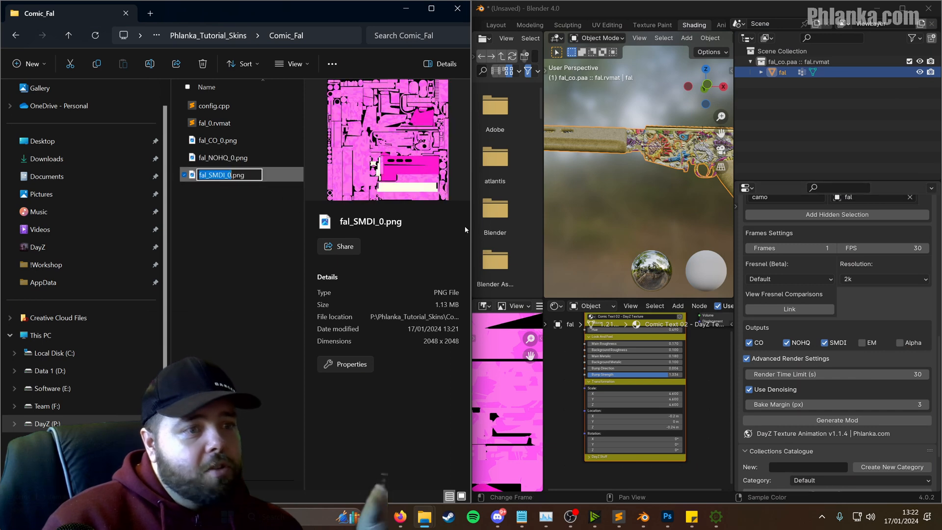
{"action": "left_click", "coordinate": [284, 182]}
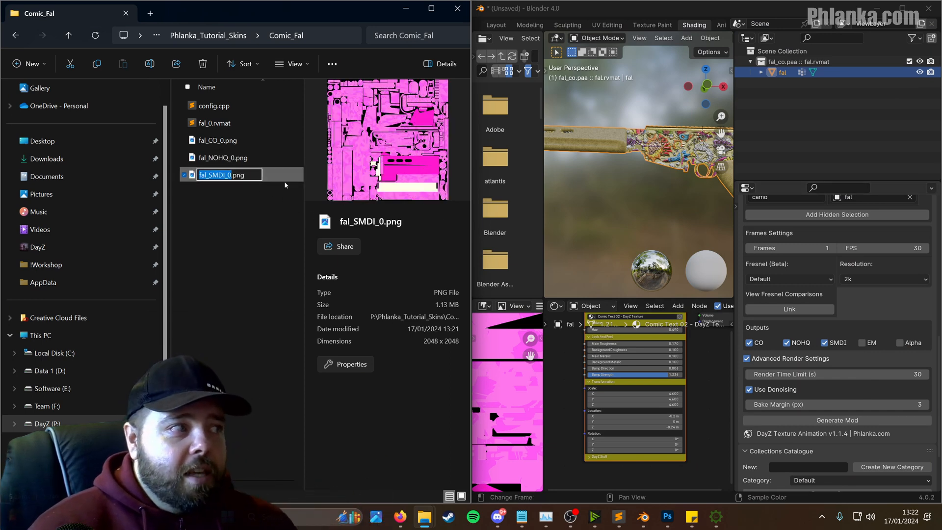
{"action": "double_click", "coordinate": [283, 178]}
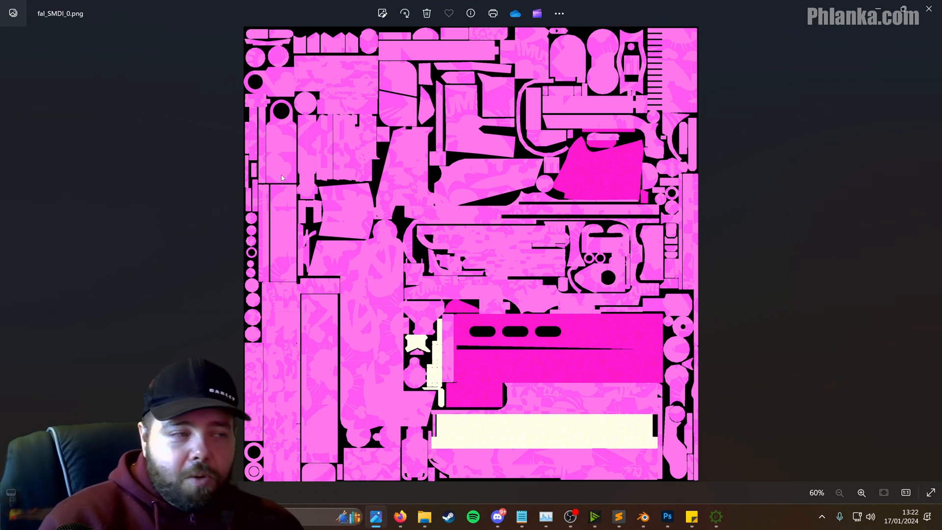
{"action": "scroll", "coordinate": [424, 282], "scroll_direction": "up", "scroll_amount": 5}
{"action": "scroll", "coordinate": [264, 305], "scroll_direction": "up", "scroll_amount": 6}
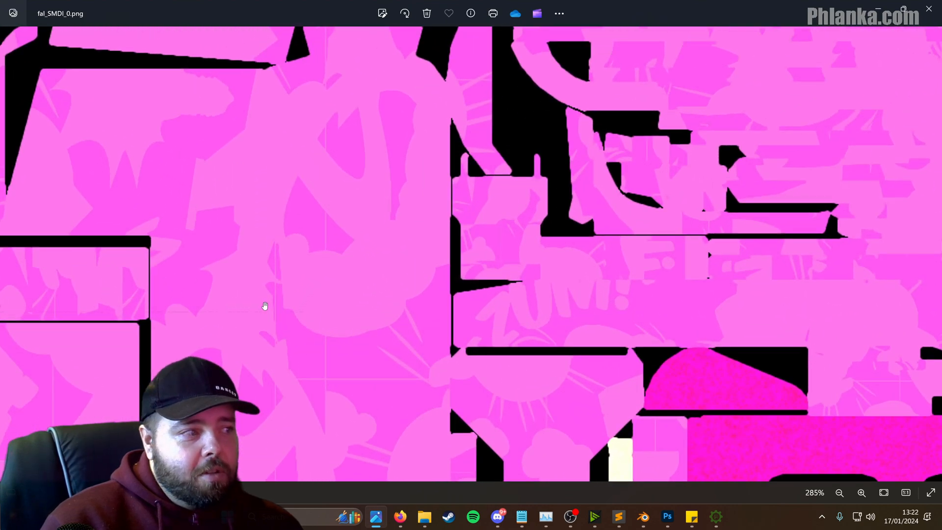
{"action": "scroll", "coordinate": [761, 190], "scroll_direction": "down", "scroll_amount": 3}
{"action": "scroll", "coordinate": [471, 216], "scroll_direction": "up", "scroll_amount": 2}
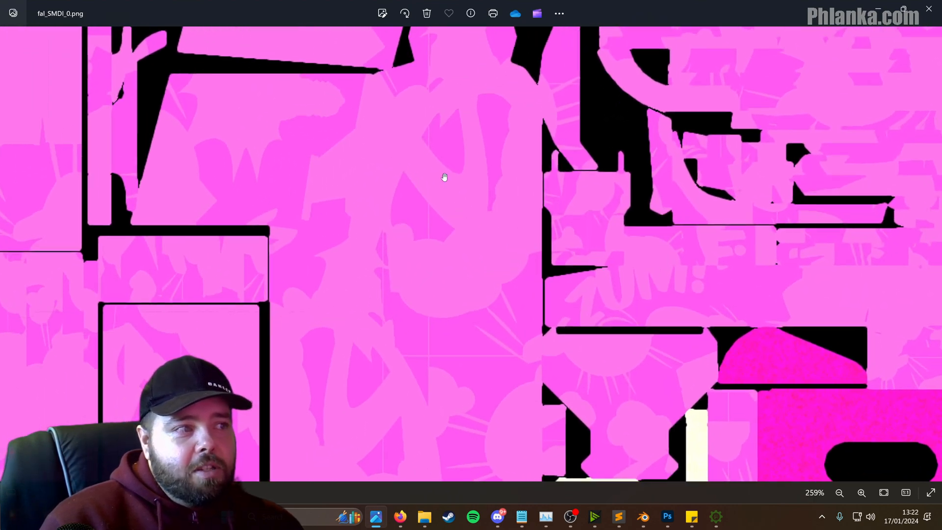
{"action": "scroll", "coordinate": [599, 195], "scroll_direction": "down", "scroll_amount": 7}
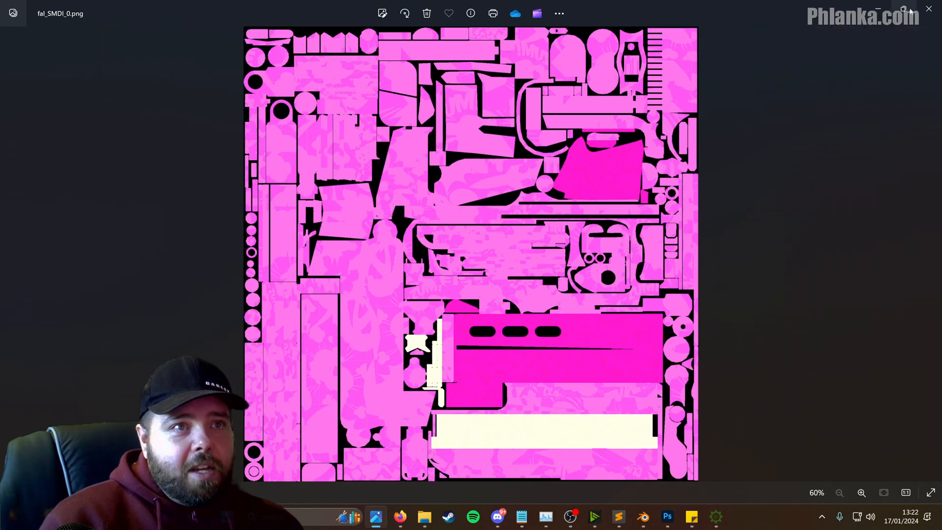
{"action": "left_click", "coordinate": [928, 8]}
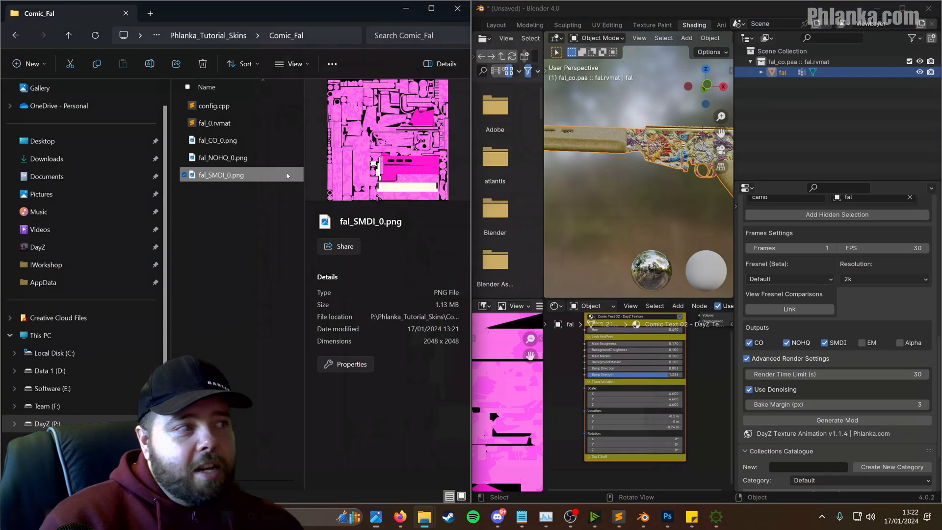
Step: Open config.cpp from the Comic_Fal folder, check the texture and material paths in cfgWeapons, and close the text editor
{"action": "double_click", "coordinate": [230, 105]}
{"action": "scroll", "coordinate": [471, 265], "scroll_direction": "down", "scroll_amount": 7}
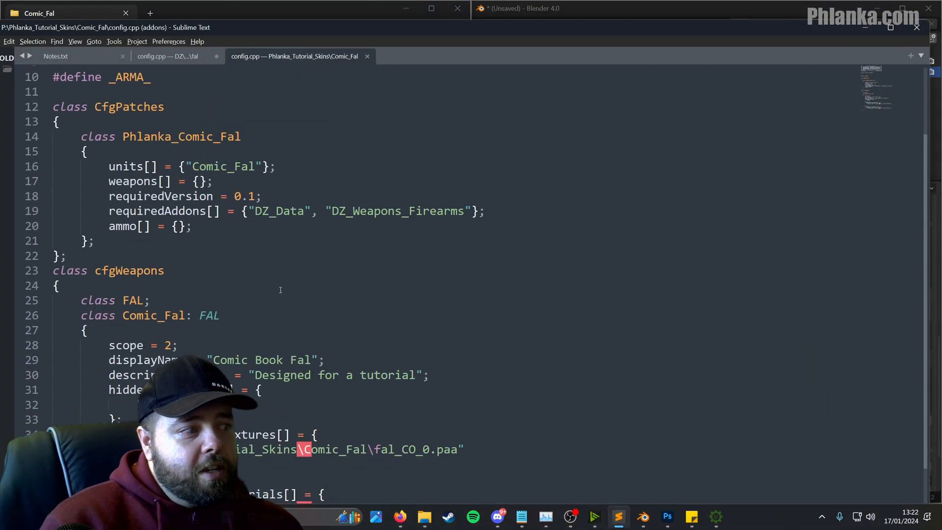
{"action": "left_click_drag", "start_coordinate": [290, 267], "coordinate": [477, 266]}
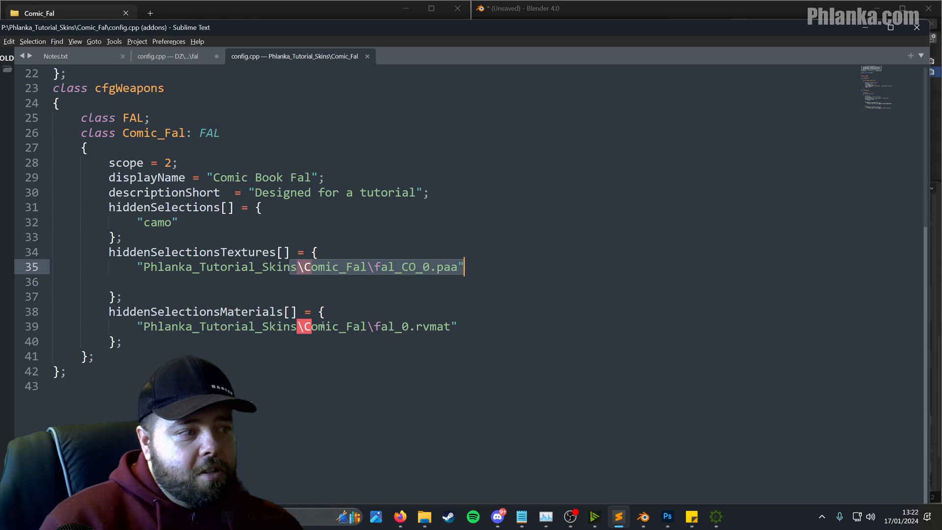
{"action": "left_click_drag", "start_coordinate": [321, 326], "coordinate": [473, 326]}
{"action": "left_click", "coordinate": [473, 326]}
{"action": "scroll", "coordinate": [153, 373], "scroll_direction": "up", "scroll_amount": 3}
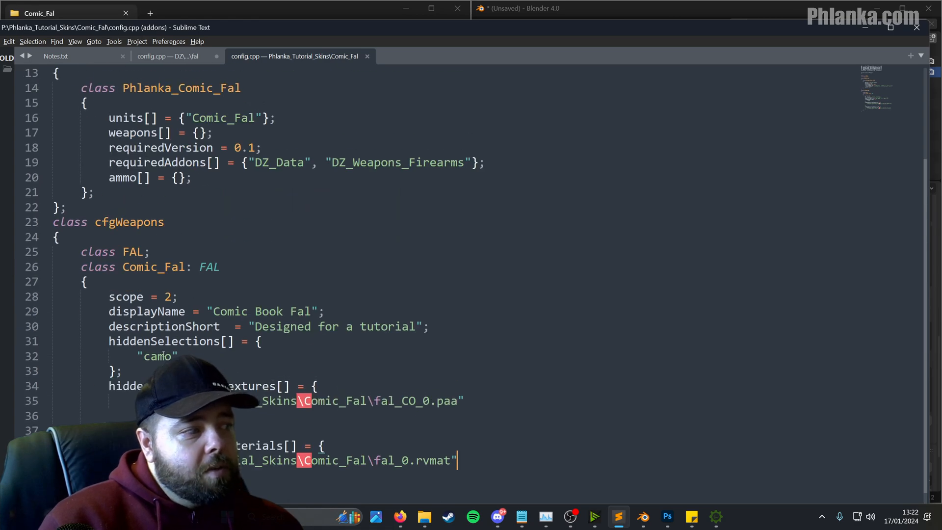
{"action": "left_click", "coordinate": [917, 27]}
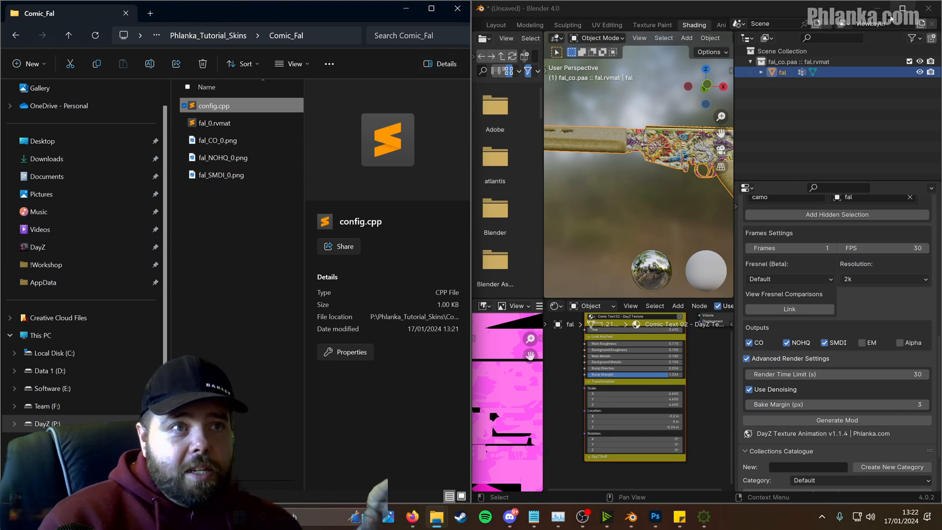
Step: Save the Blender project as Comic Fal.blend in the root of the P: drive
{"action": "left_click_drag", "start_coordinate": [591, 9], "coordinate": [589, 9]}
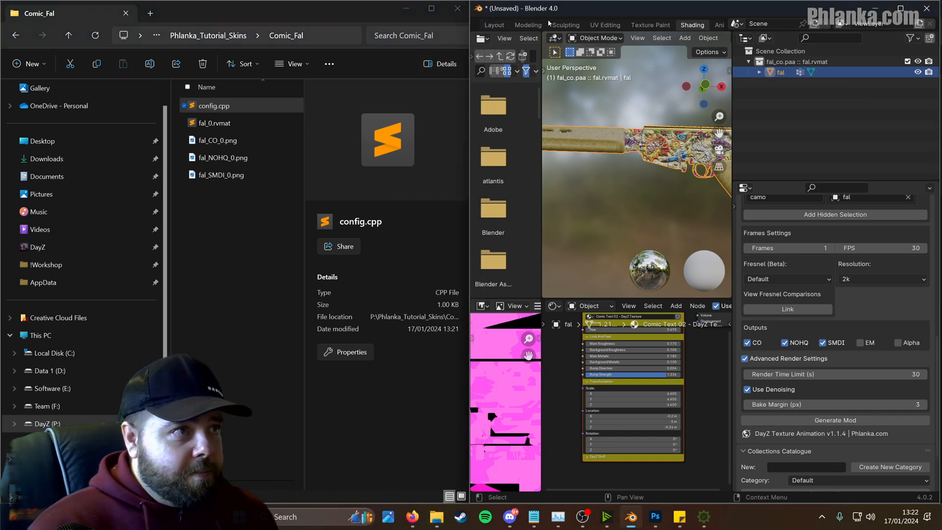
{"action": "scroll", "coordinate": [504, 24], "scroll_direction": "up", "scroll_amount": 5}
{"action": "left_click", "coordinate": [493, 24]}
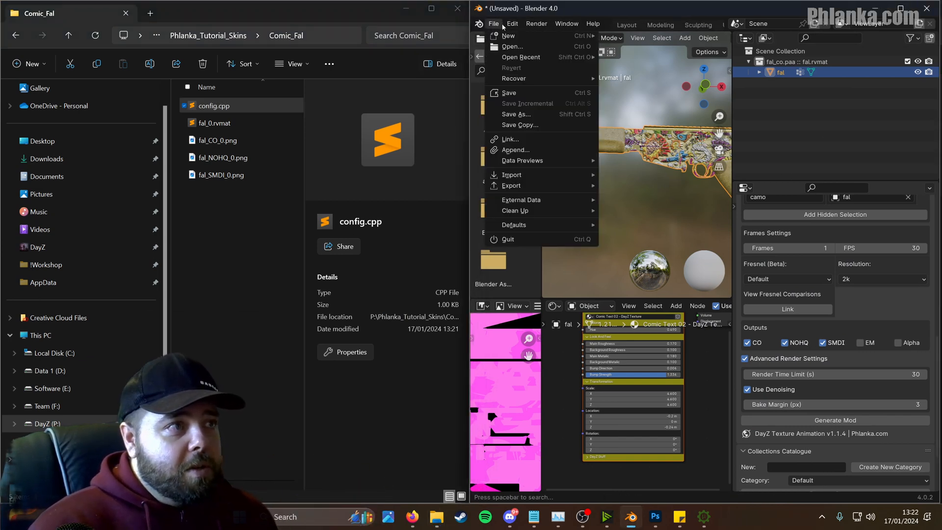
{"action": "left_click", "coordinate": [550, 112]}
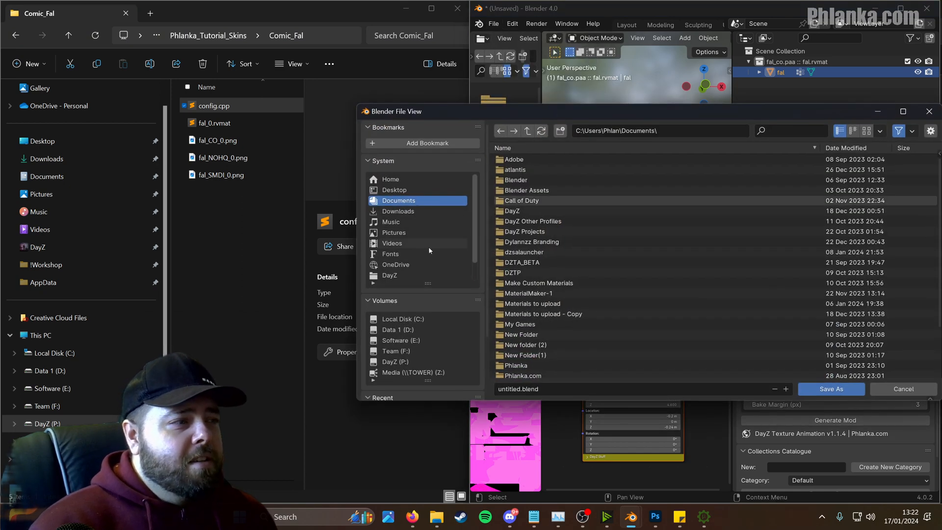
{"action": "scroll", "coordinate": [401, 276], "scroll_direction": "down", "scroll_amount": 2}
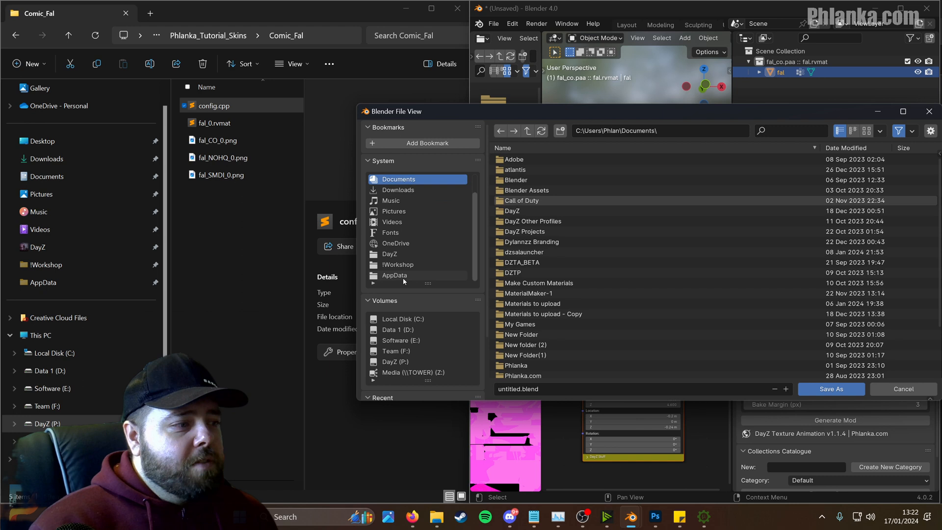
{"action": "left_click", "coordinate": [410, 360]}
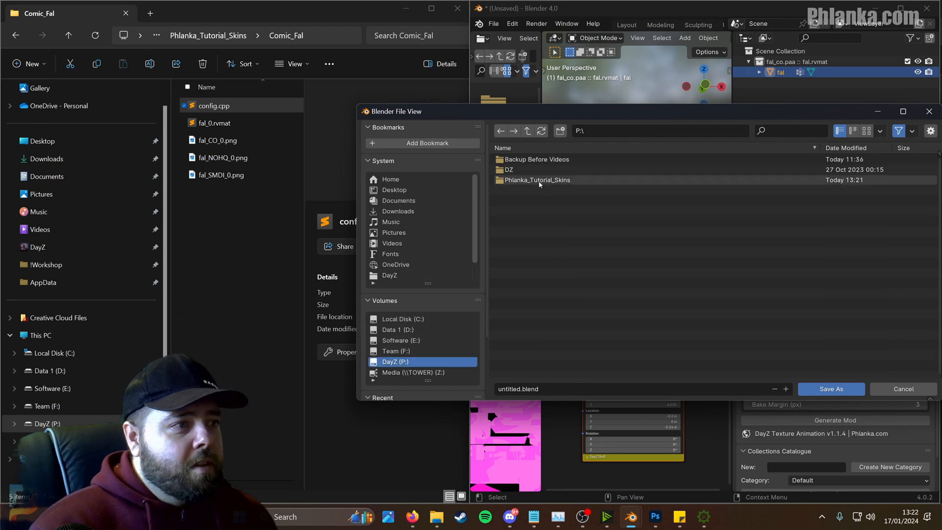
{"action": "left_click", "coordinate": [550, 392]}
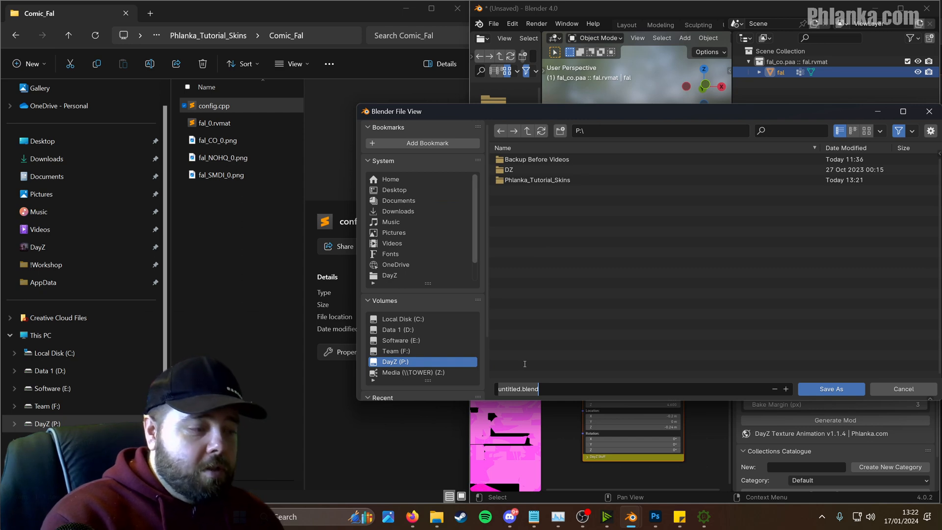
{"action": "type", "text": "Comic Fa"}
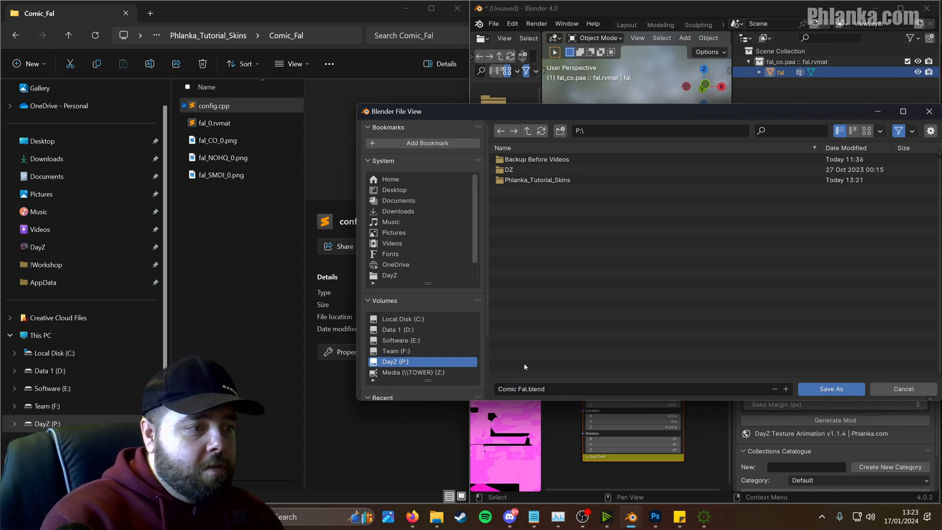
{"action": "left_click", "coordinate": [829, 388]}
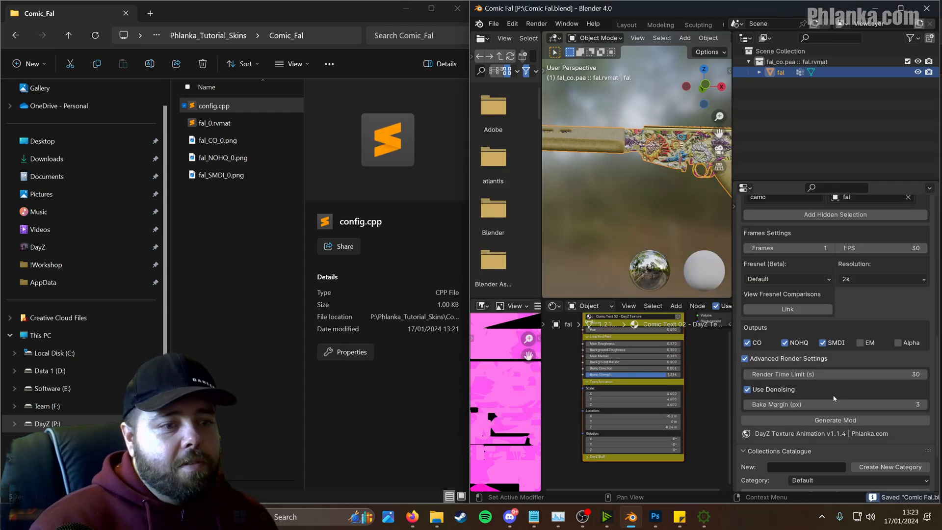
Step: Clear the desktop by putting away the Comic_Fal folder and closing the MLOD viewer, the fal folder window and Blender
{"action": "left_click", "coordinate": [405, 9]}
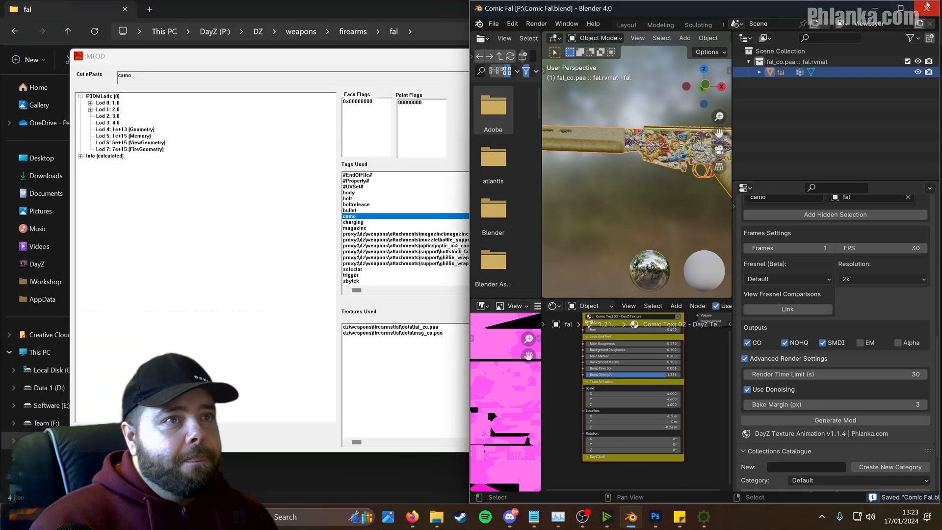
{"action": "left_click", "coordinate": [875, 9]}
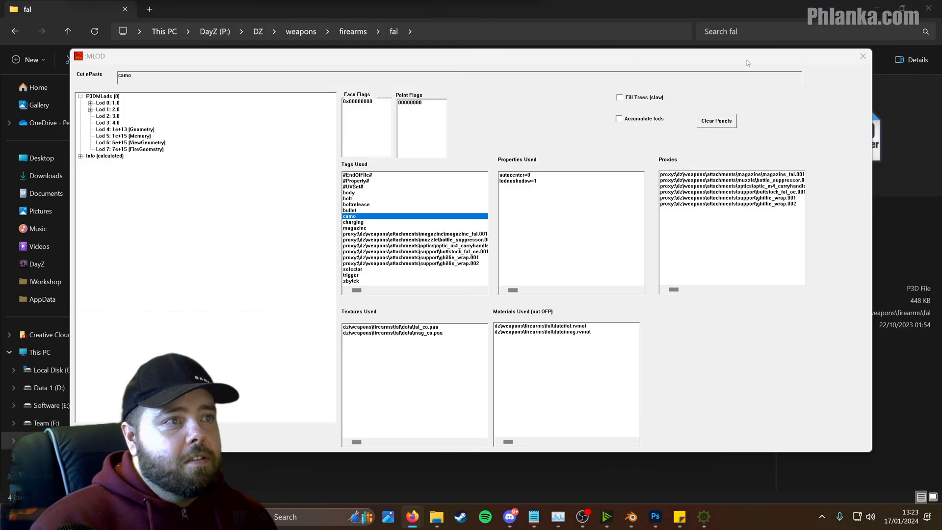
{"action": "left_click", "coordinate": [863, 57]}
{"action": "left_click", "coordinate": [929, 9]}
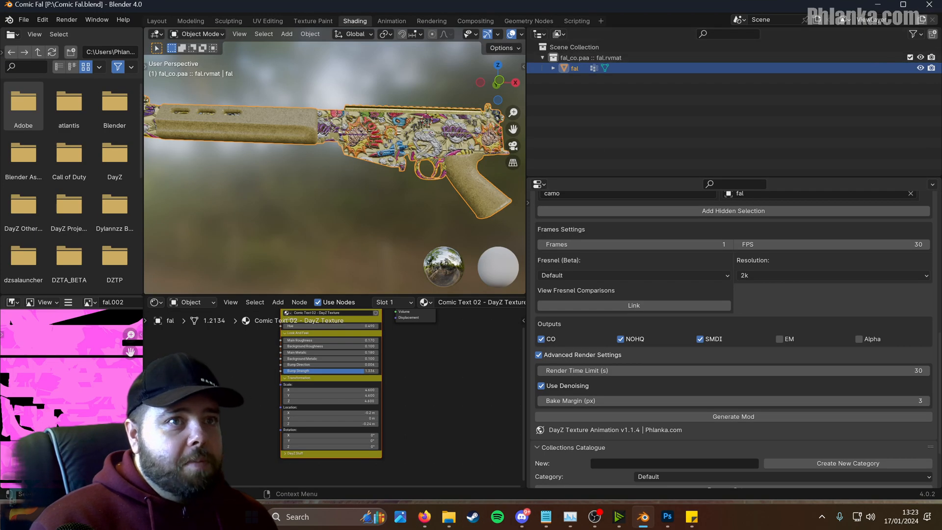
{"action": "left_click", "coordinate": [922, 9]}
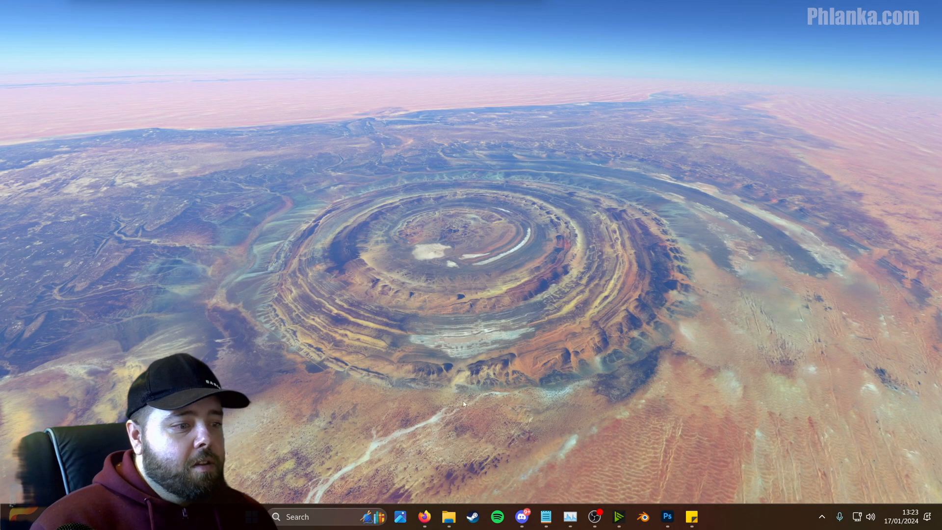
Step: Launch pboProject and close the EliteNess window that covers it
{"action": "key", "text": "super"}
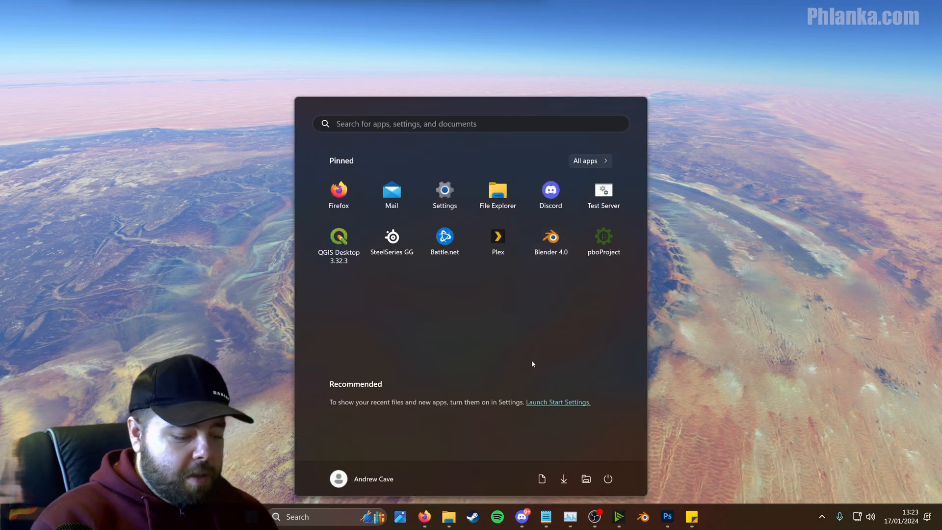
{"action": "type", "text": "pboProject"}
{"action": "key", "text": "Return"}
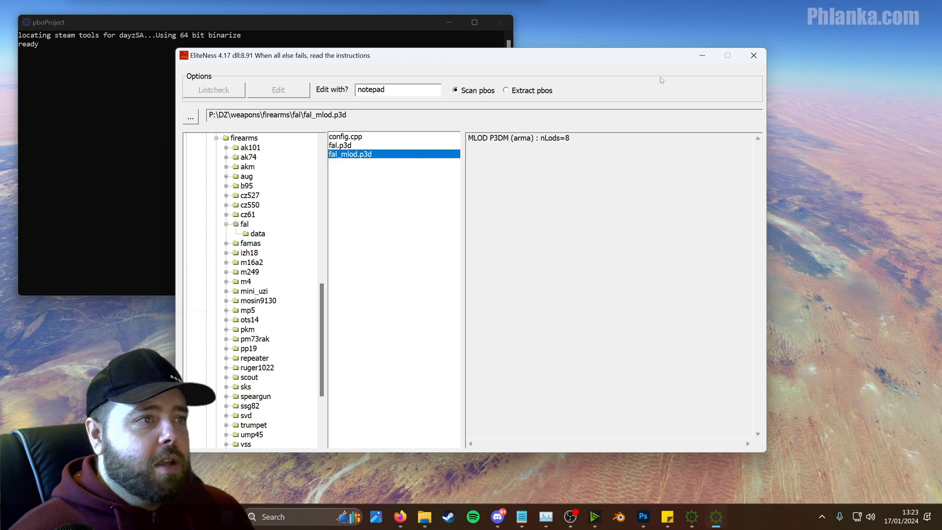
{"action": "left_click", "coordinate": [753, 56]}
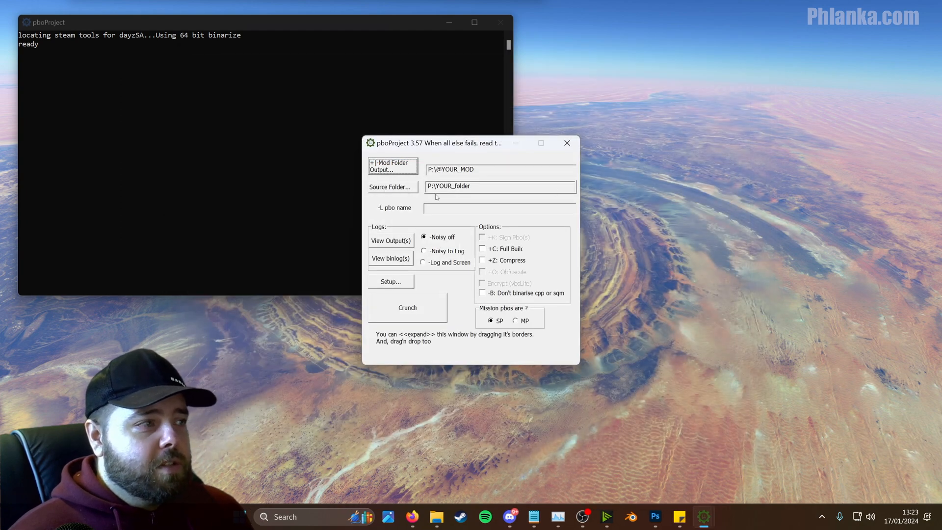
Step: Set the pboProject source folder to P:\Phlanka_Tutorial_Skins
{"action": "left_click", "coordinate": [392, 187]}
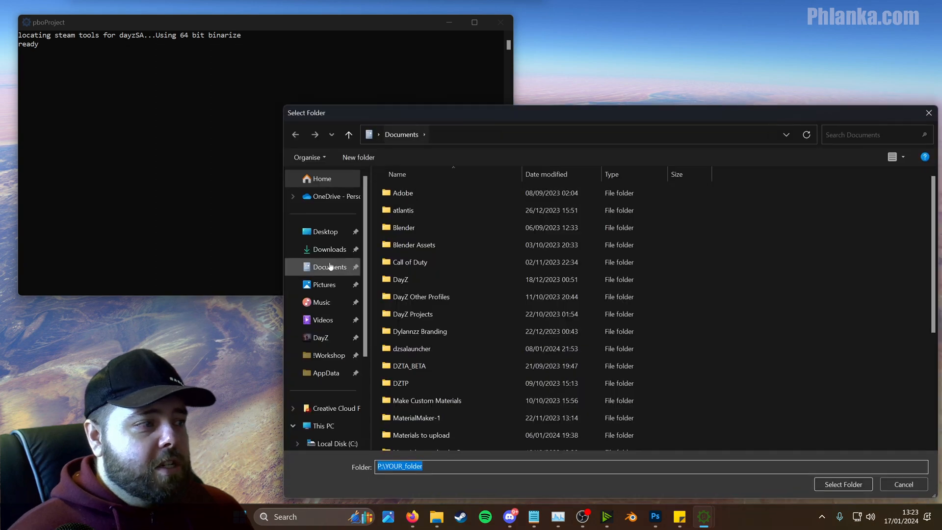
{"action": "scroll", "coordinate": [357, 357], "scroll_direction": "down", "scroll_amount": 3}
{"action": "left_click", "coordinate": [330, 387]}
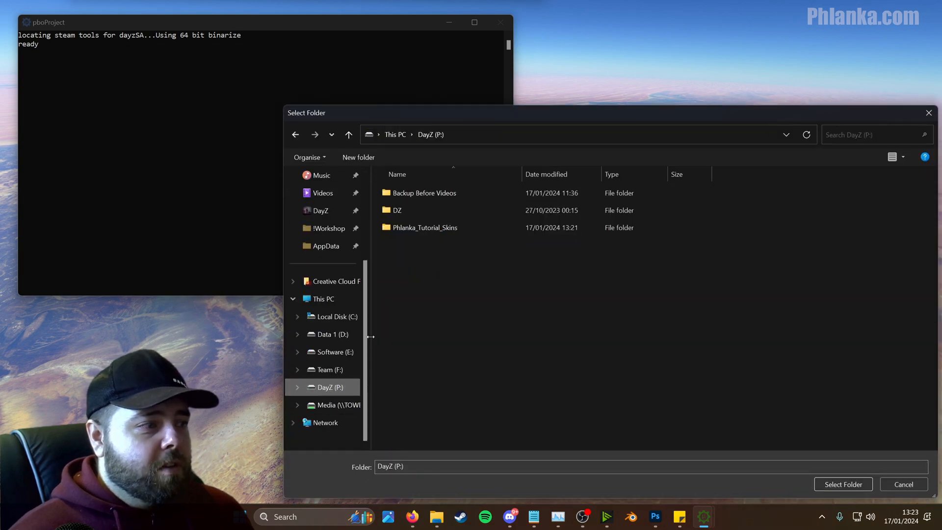
{"action": "left_click", "coordinate": [391, 229]}
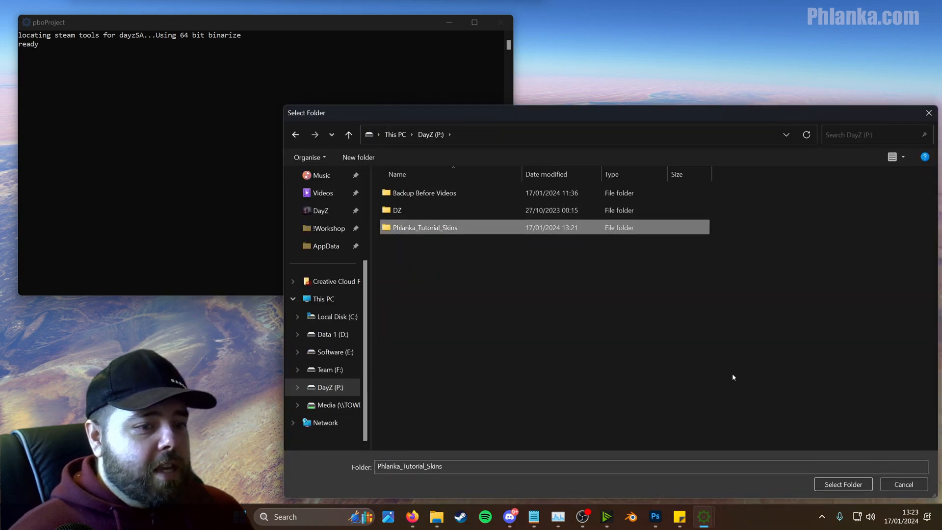
{"action": "left_click", "coordinate": [838, 484]}
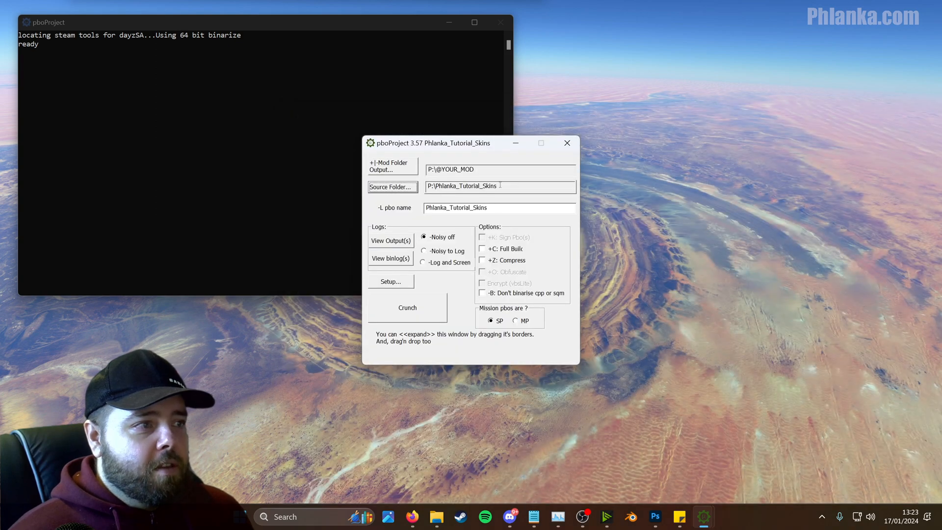
{"action": "left_click", "coordinate": [386, 168]}
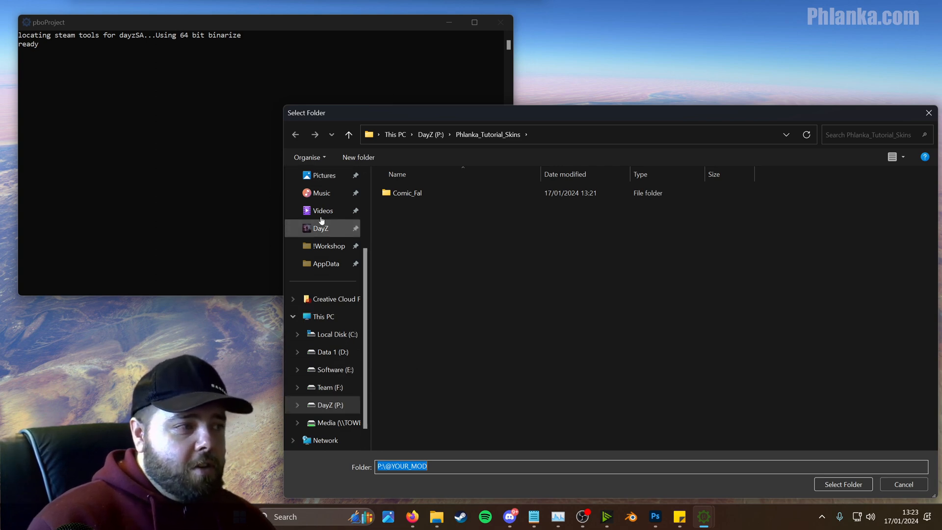
{"action": "left_click", "coordinate": [331, 335]}
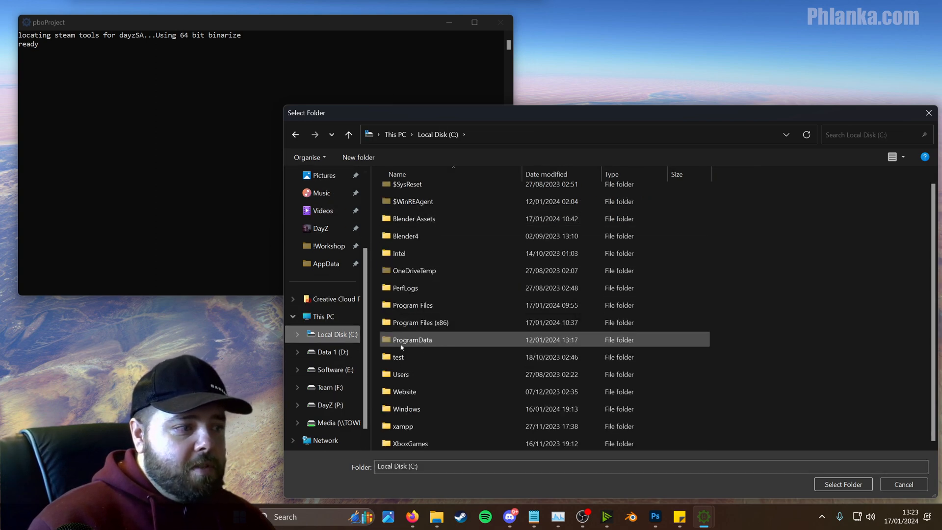
{"action": "double_click", "coordinate": [441, 308]}
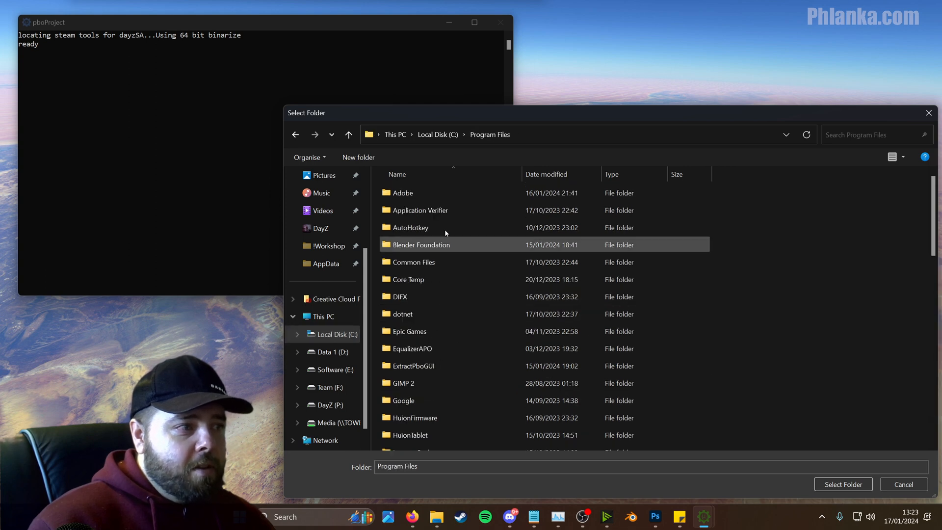
{"action": "left_click", "coordinate": [447, 135]}
{"action": "left_click", "coordinate": [334, 261]}
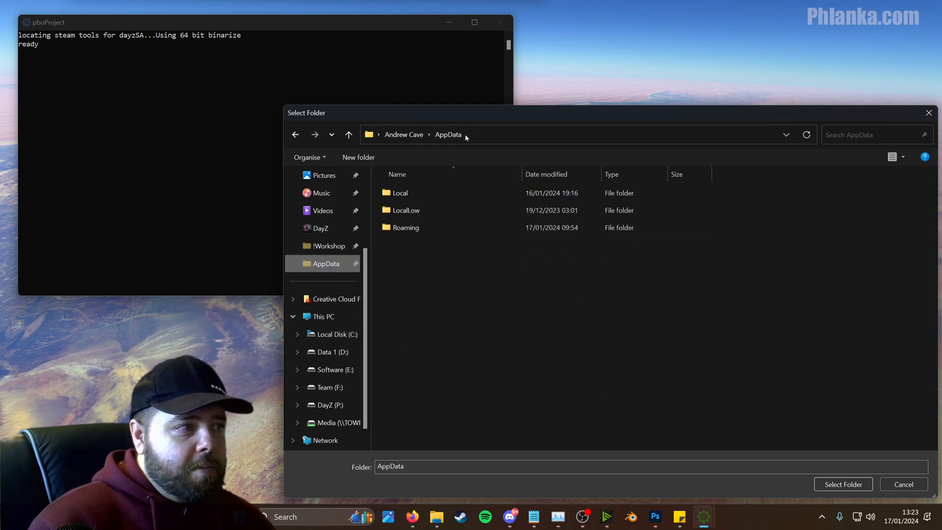
{"action": "left_click", "coordinate": [329, 246]}
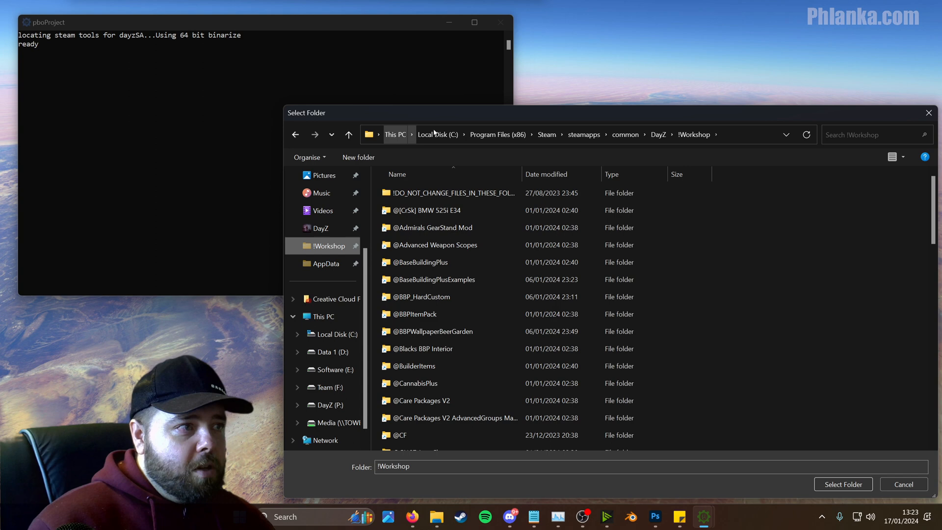
{"action": "left_click", "coordinate": [626, 135]}
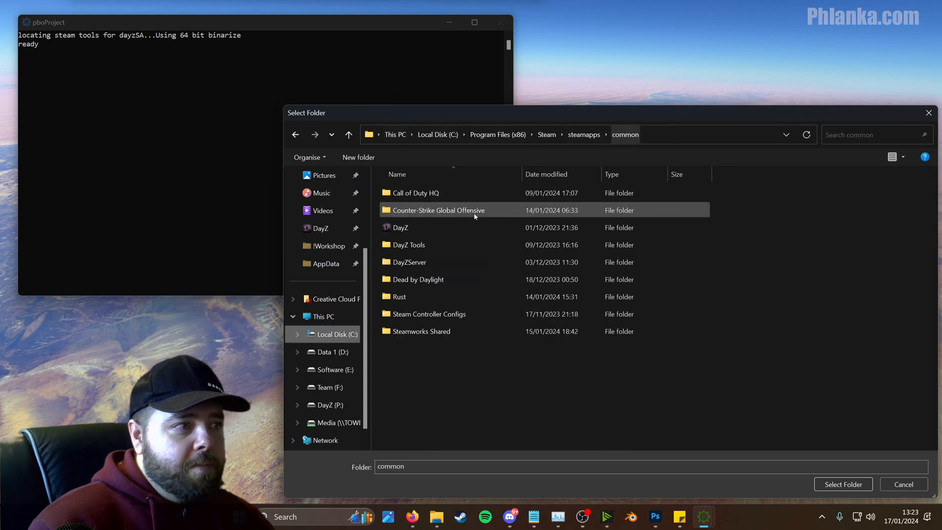
{"action": "double_click", "coordinate": [418, 263]}
{"action": "double_click", "coordinate": [431, 245]}
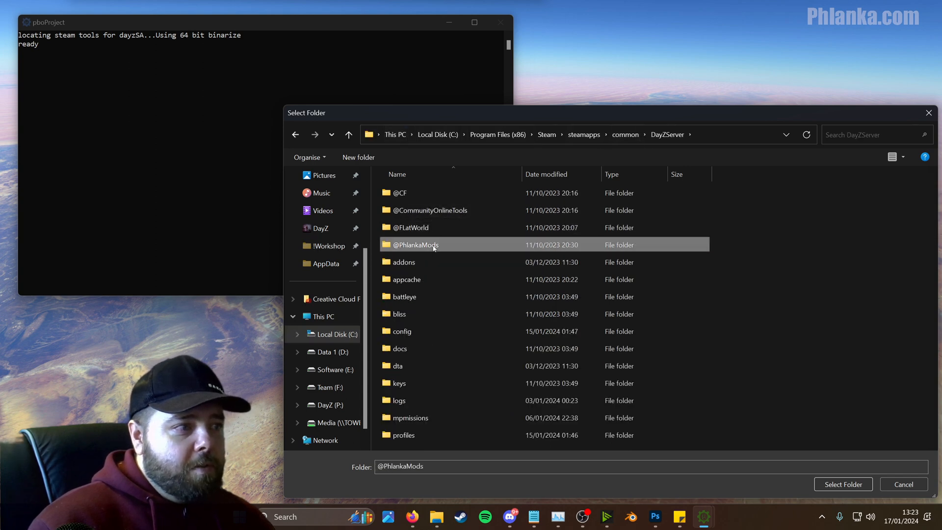
{"action": "double_click", "coordinate": [453, 191]}
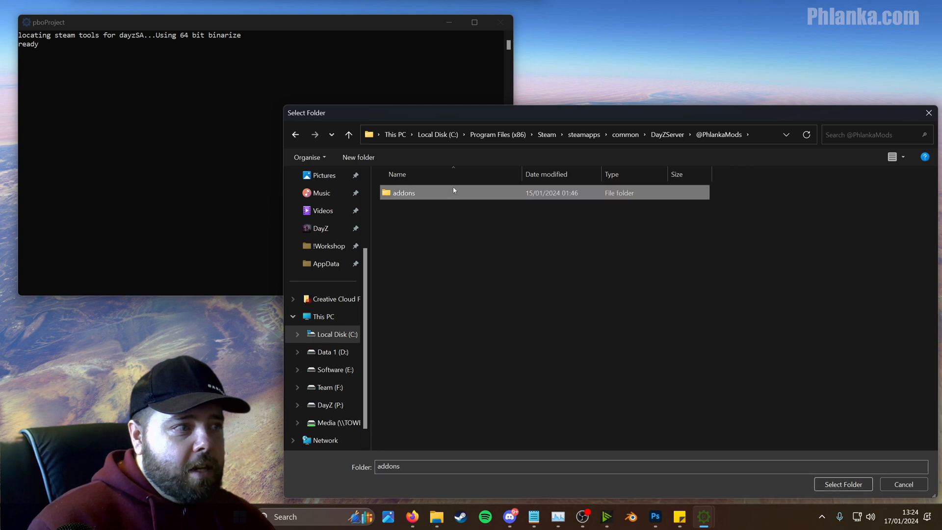
{"action": "left_click", "coordinate": [843, 484]}
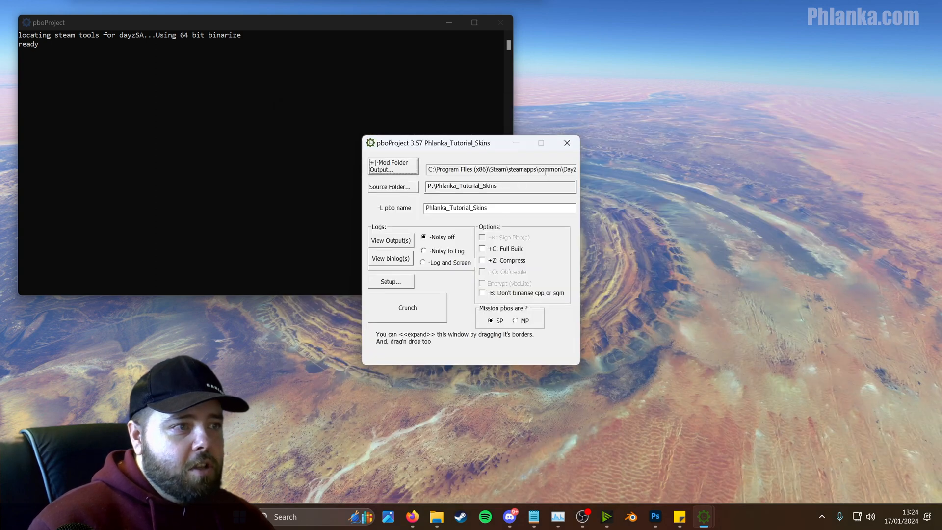
{"action": "left_click_drag", "start_coordinate": [539, 170], "coordinate": [671, 174]}
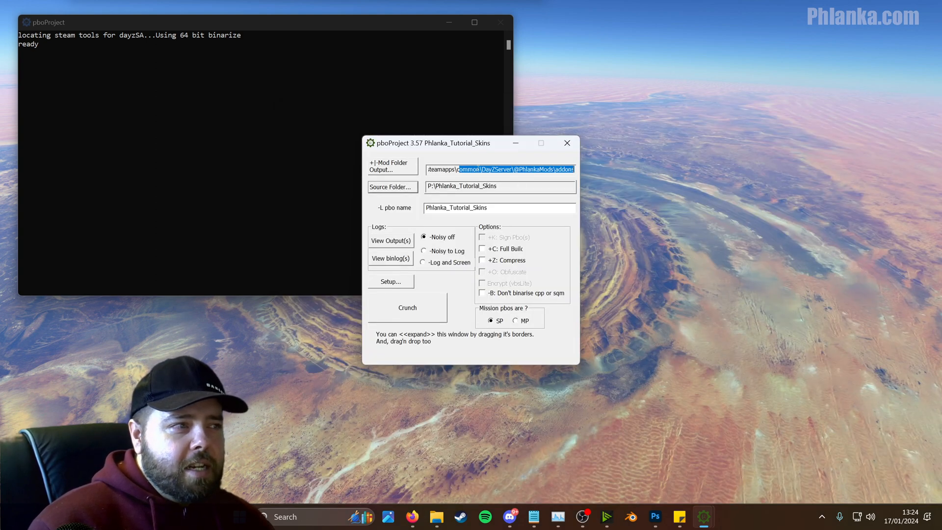
{"action": "left_click", "coordinate": [388, 165]}
{"action": "left_click", "coordinate": [697, 135]}
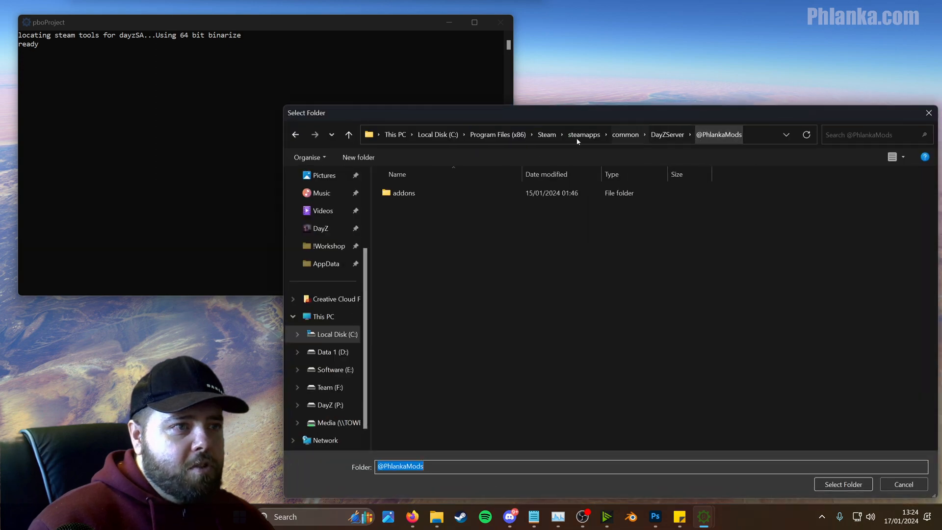
{"action": "left_click", "coordinate": [845, 484]}
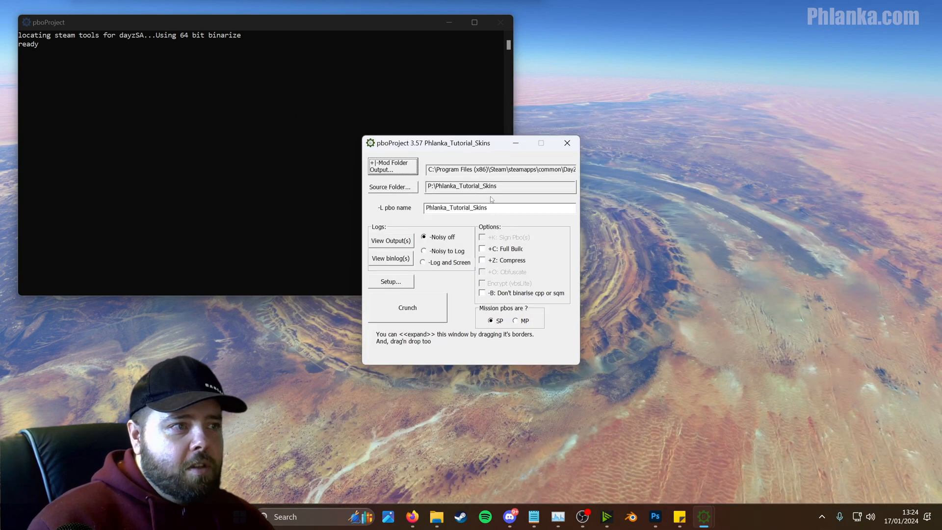
{"action": "left_click_drag", "start_coordinate": [565, 167], "coordinate": [628, 172]}
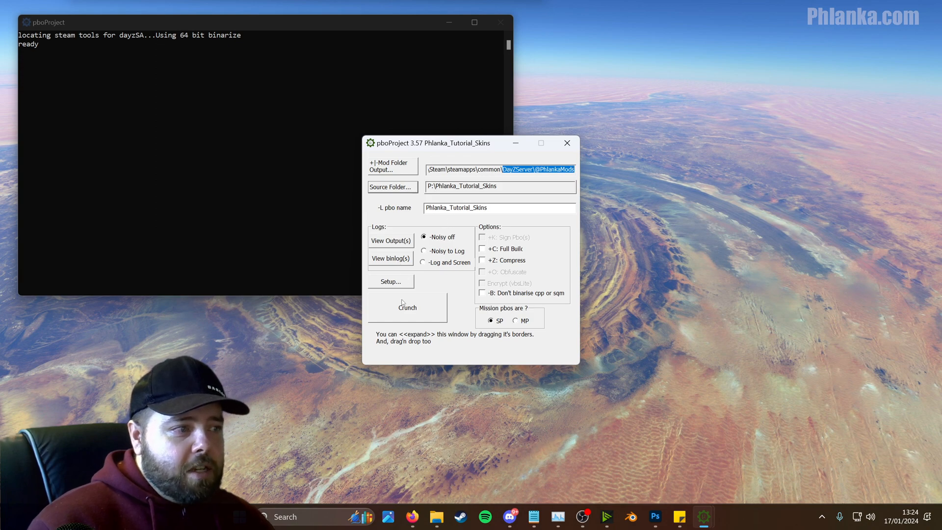
Step: Check the selected engine in the setup options and try to pack the Phlanka_Tutorial_Skins source folder
{"action": "left_click", "coordinate": [391, 282]}
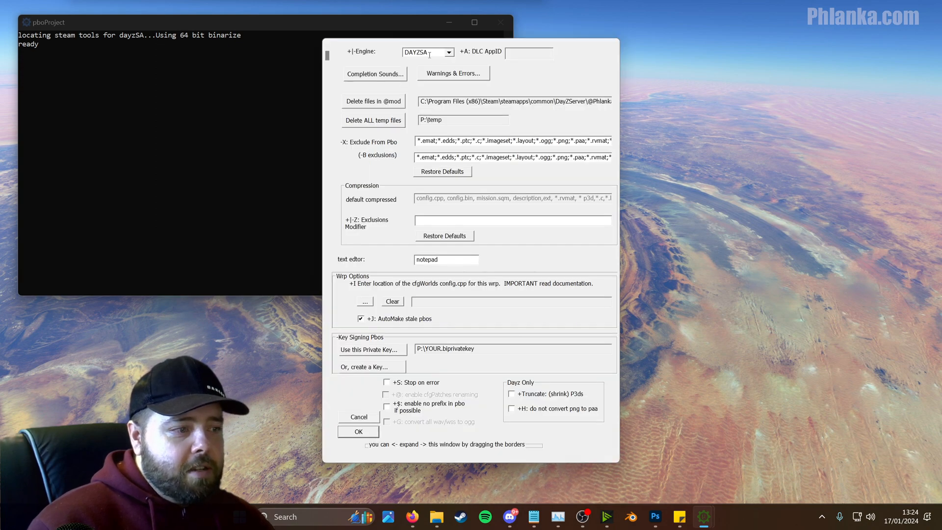
{"action": "left_click", "coordinate": [358, 432]}
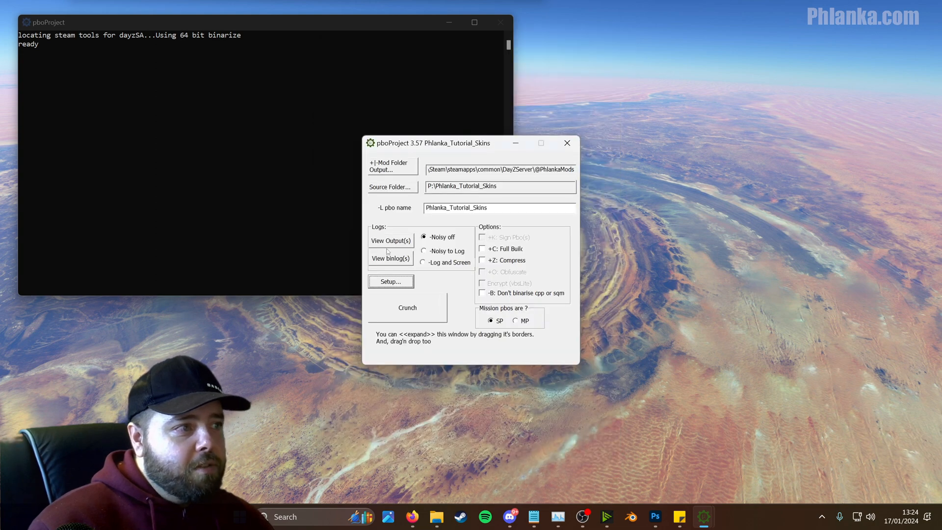
{"action": "left_click", "coordinate": [411, 310]}
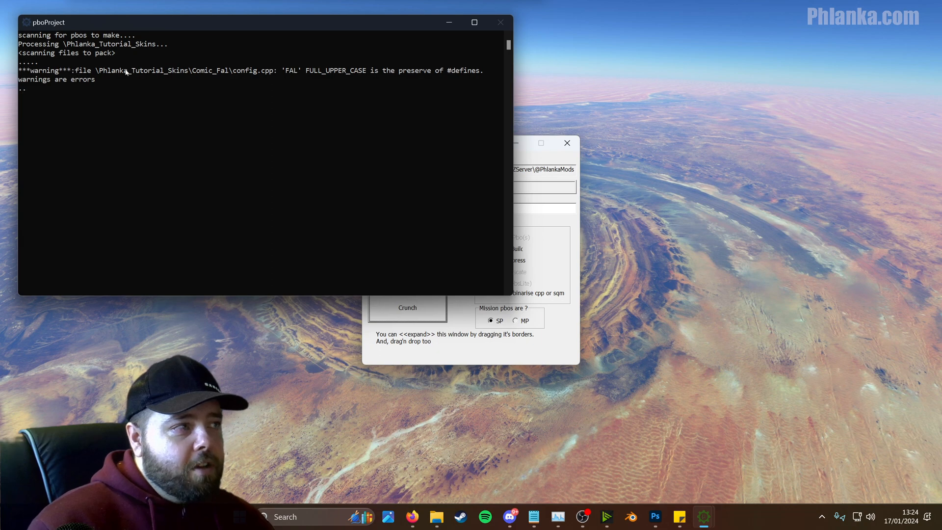
{"action": "left_click", "coordinate": [537, 182]}
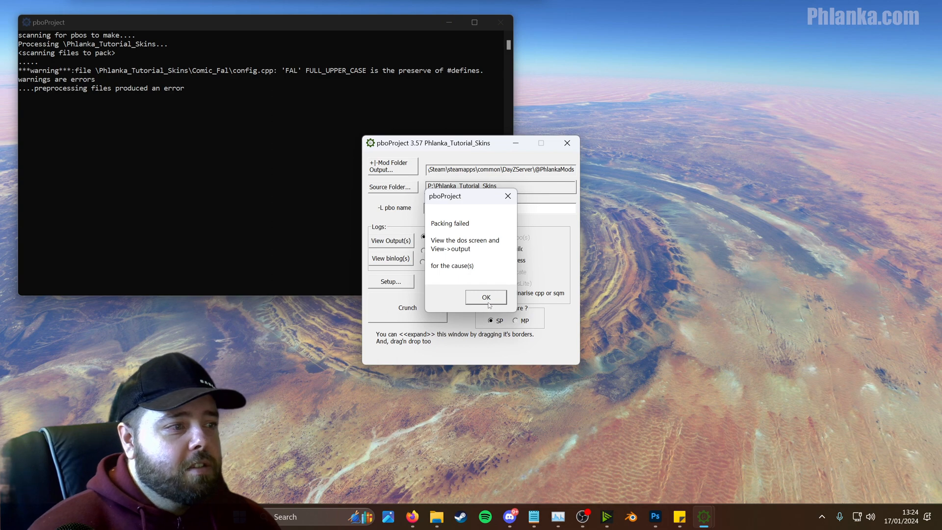
{"action": "left_click", "coordinate": [486, 296]}
Step: Assign success.mp3 from the Downloads folder as the WinSound in the completion sound options
{"action": "left_click_drag", "start_coordinate": [432, 151], "coordinate": [488, 193]}
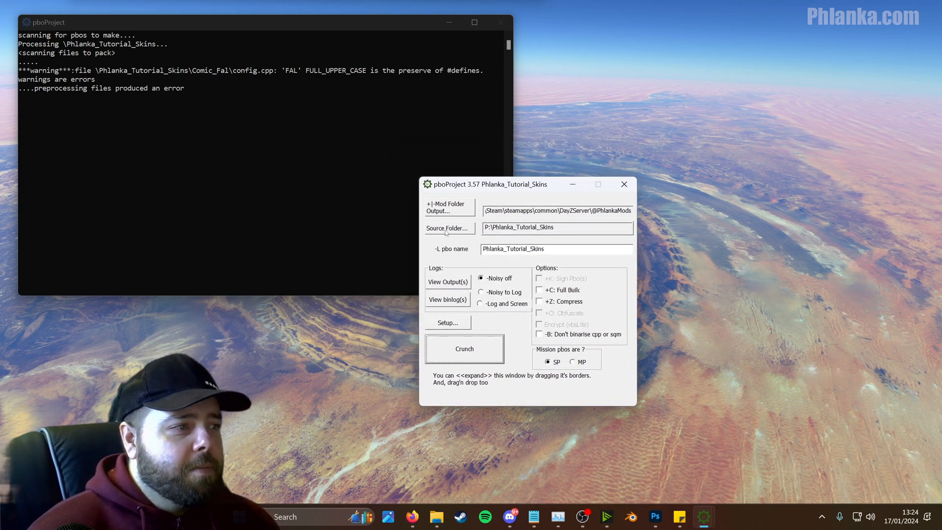
{"action": "left_click", "coordinate": [447, 323]}
{"action": "left_click", "coordinate": [367, 75]}
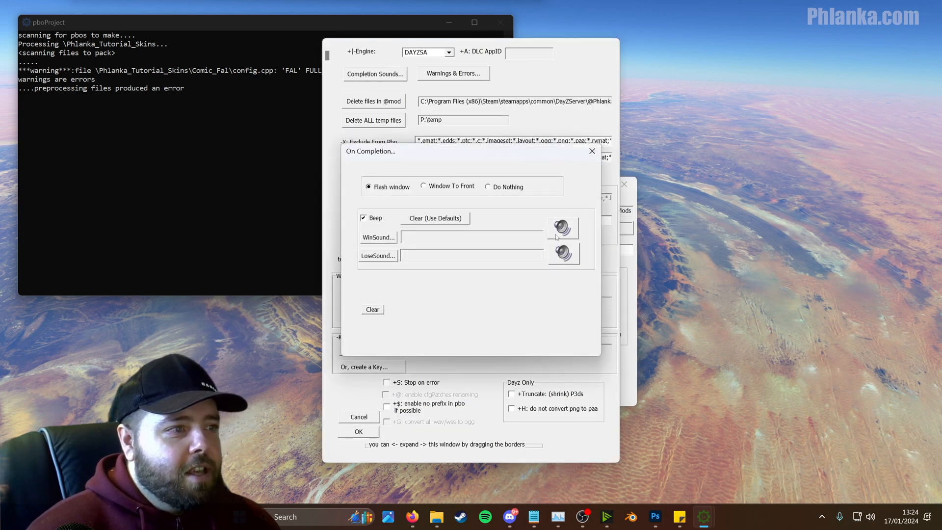
{"action": "left_click", "coordinate": [379, 237]}
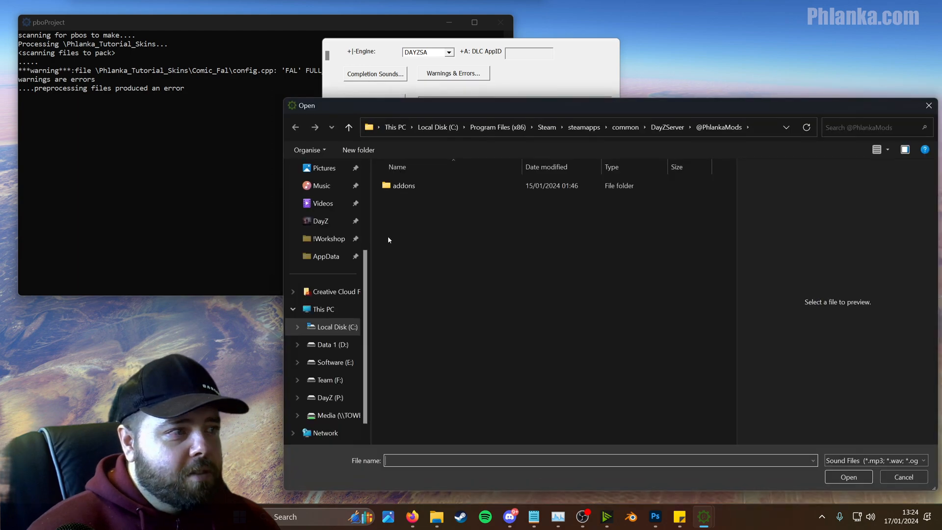
{"action": "scroll", "coordinate": [326, 294], "scroll_direction": "up", "scroll_amount": 3}
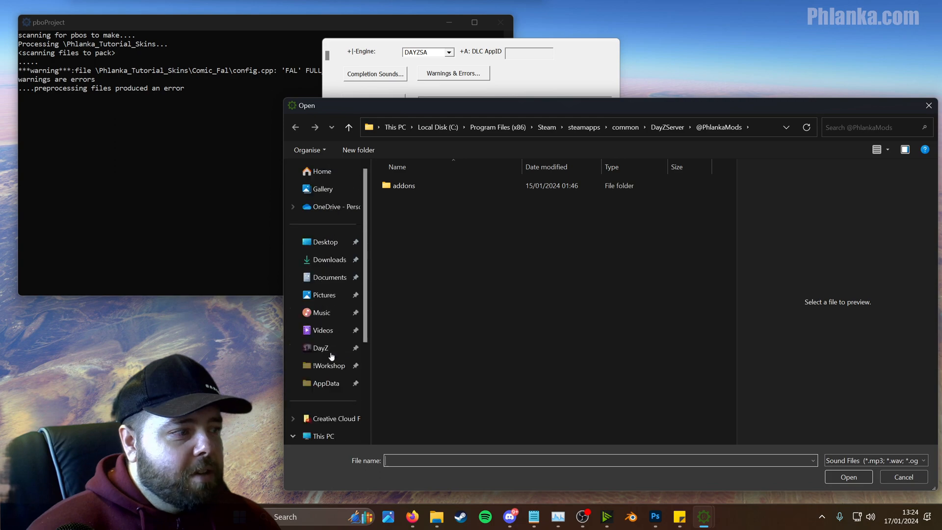
{"action": "left_click", "coordinate": [328, 260]}
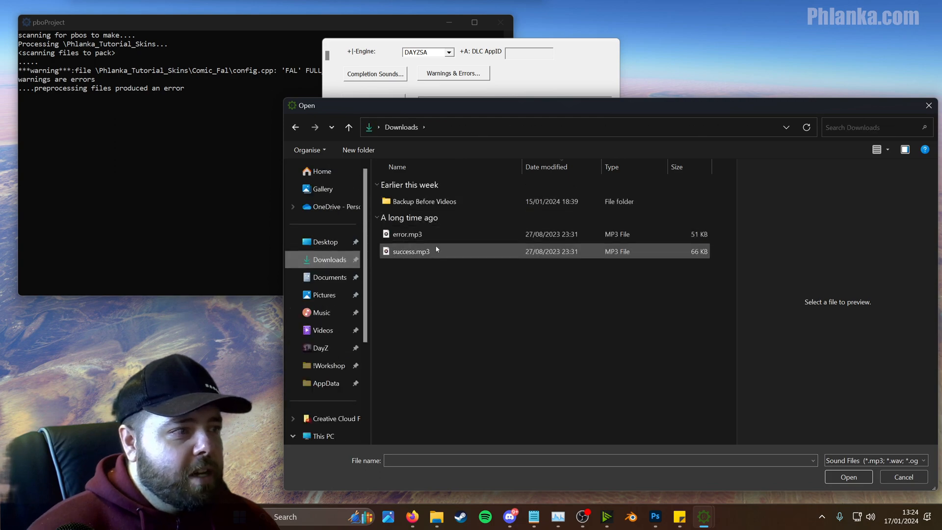
{"action": "double_click", "coordinate": [435, 247]}
Step: Assign error.mp3 from the Downloads folder as the LoseSound and close the completion options
{"action": "left_click", "coordinate": [377, 255]}
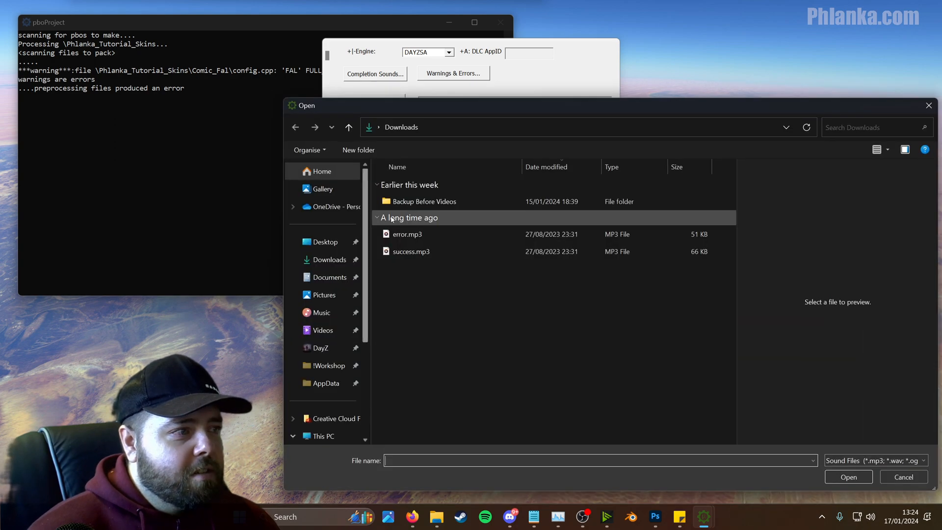
{"action": "left_click", "coordinate": [420, 234]}
{"action": "double_click", "coordinate": [419, 234]}
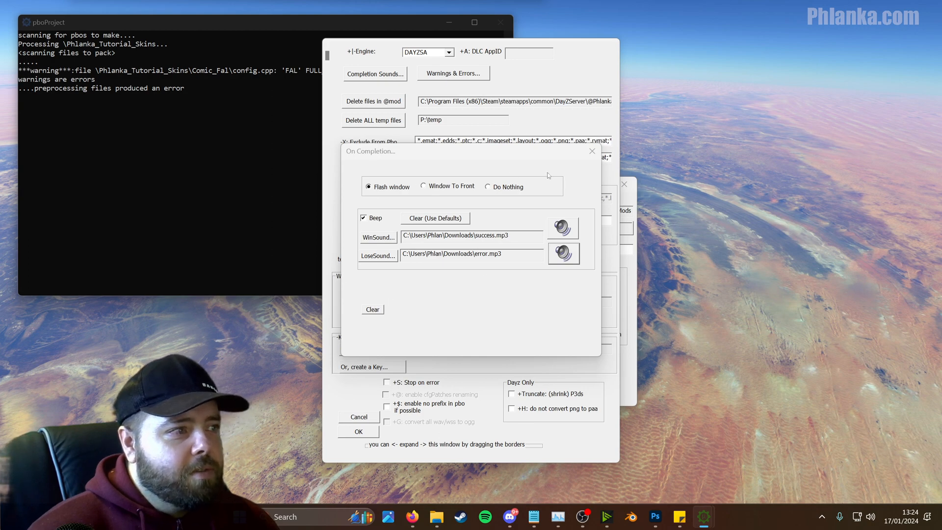
{"action": "left_click", "coordinate": [591, 152]}
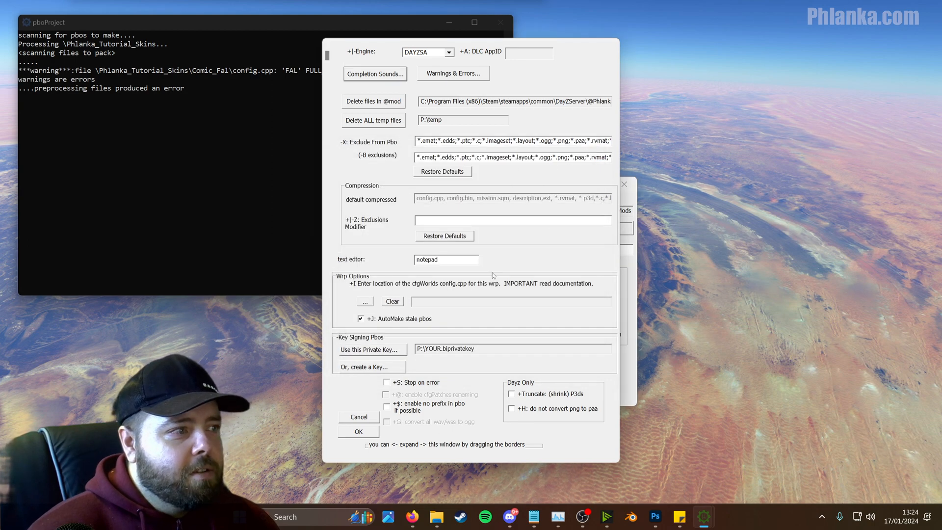
Step: Disable the "FULL_UPPER_CASE is the preserve of #defines" warning in the setup and pack the Phlanka_Tutorial_Skins folder
{"action": "left_click", "coordinate": [453, 73]}
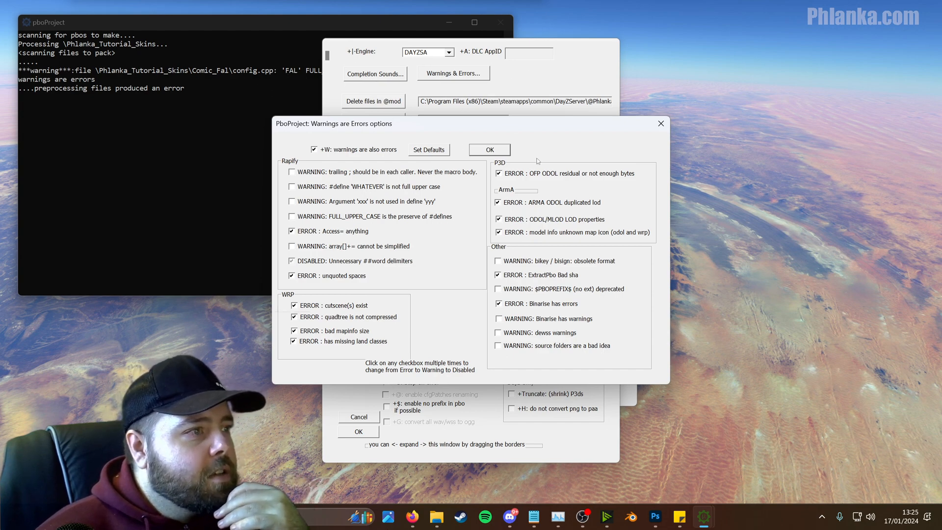
{"action": "left_click", "coordinate": [490, 150]}
{"action": "left_click_drag", "start_coordinate": [399, 24], "coordinate": [412, 103]}
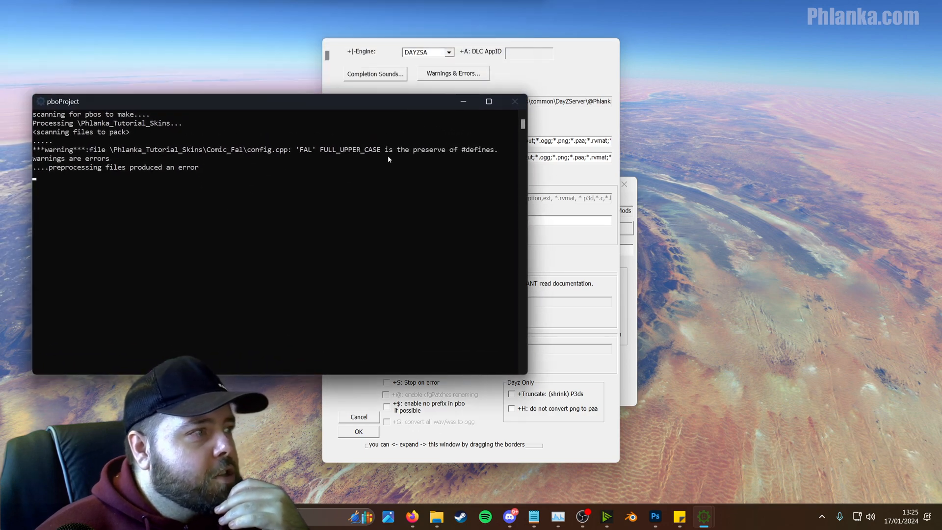
{"action": "left_click", "coordinate": [541, 85]}
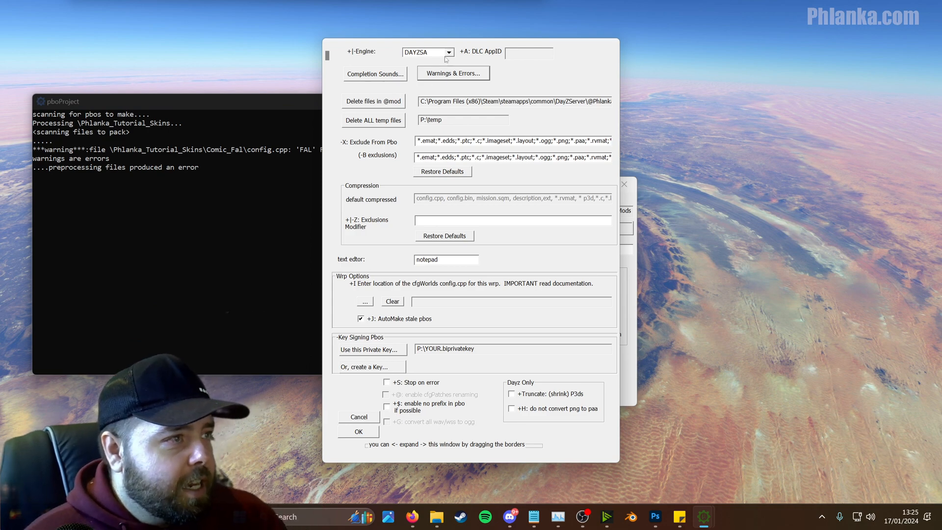
{"action": "left_click", "coordinate": [452, 74]}
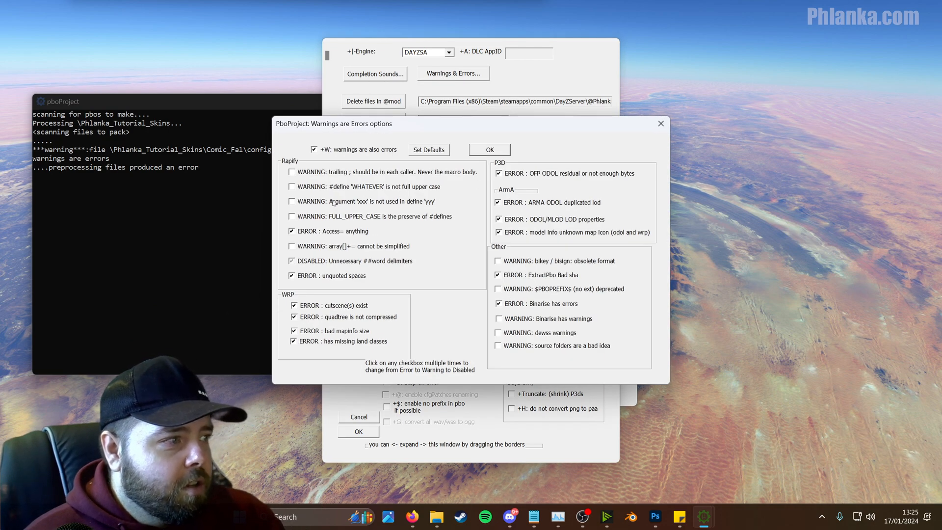
{"action": "left_click", "coordinate": [291, 217]}
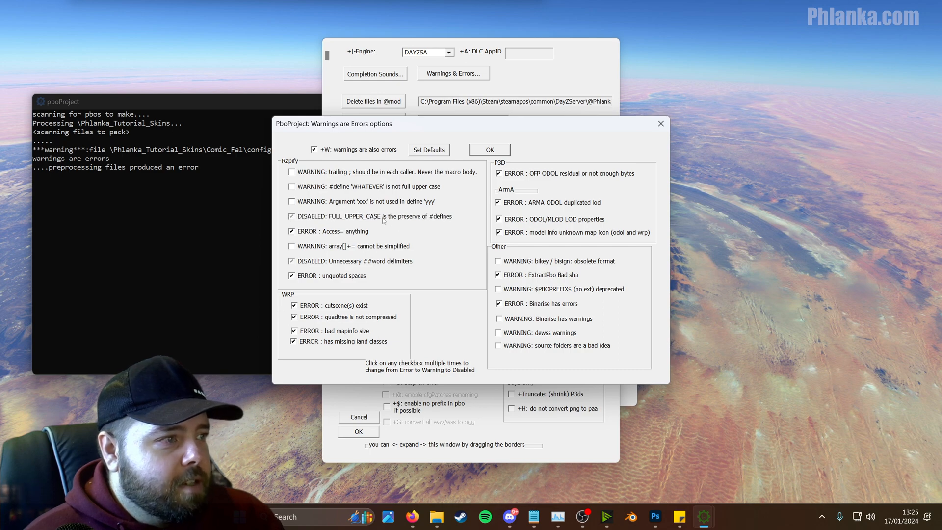
{"action": "left_click", "coordinate": [500, 151]}
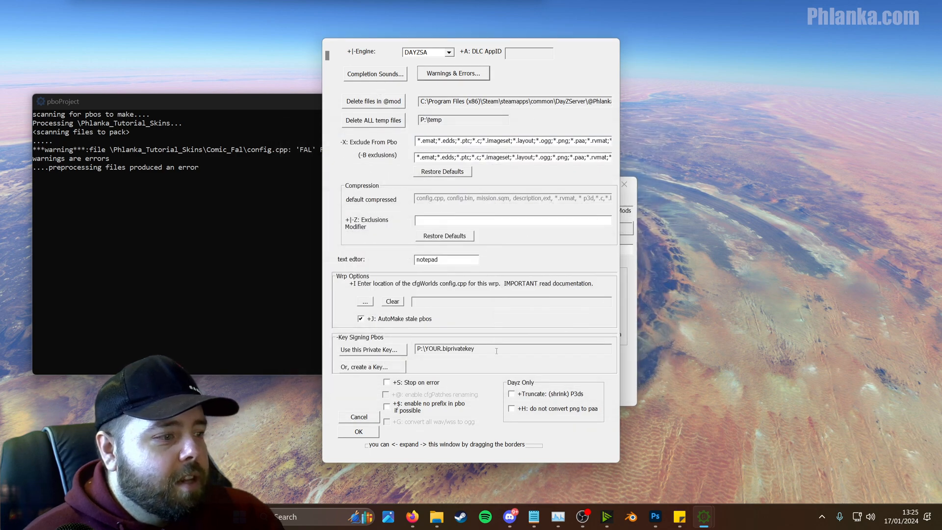
{"action": "left_click", "coordinate": [345, 430]}
{"action": "left_click", "coordinate": [463, 350]}
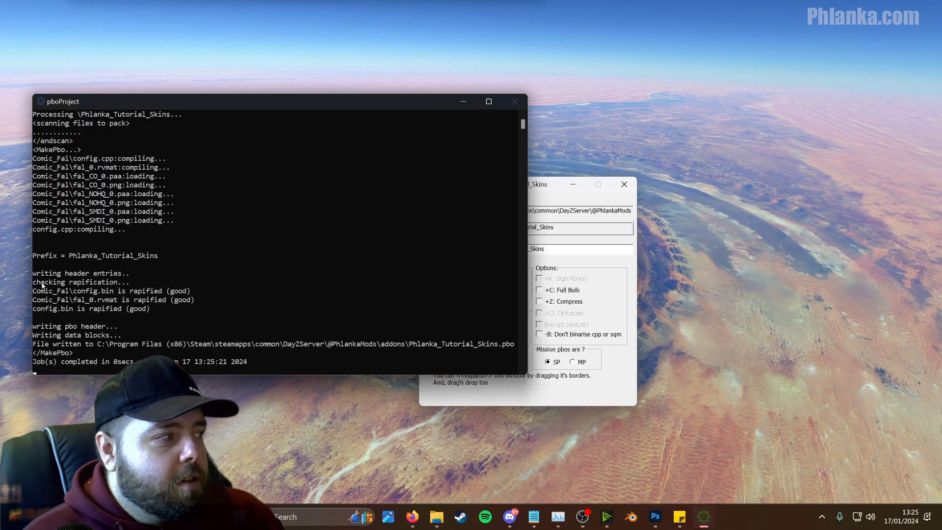
Step: Start the Phlanka Test Server and dismiss the addon warning about CodeLock
{"action": "mouse_move", "coordinate": [439, 518]}
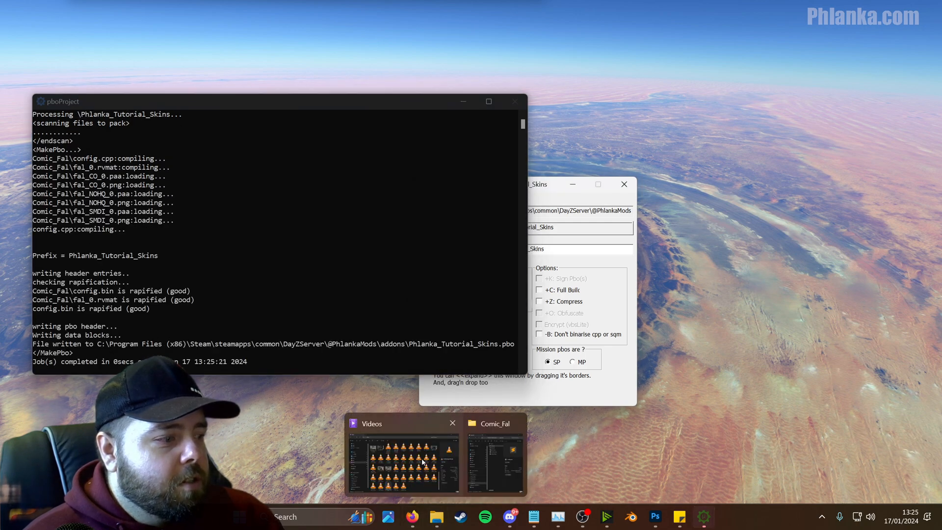
{"action": "mouse_move", "coordinate": [474, 460]}
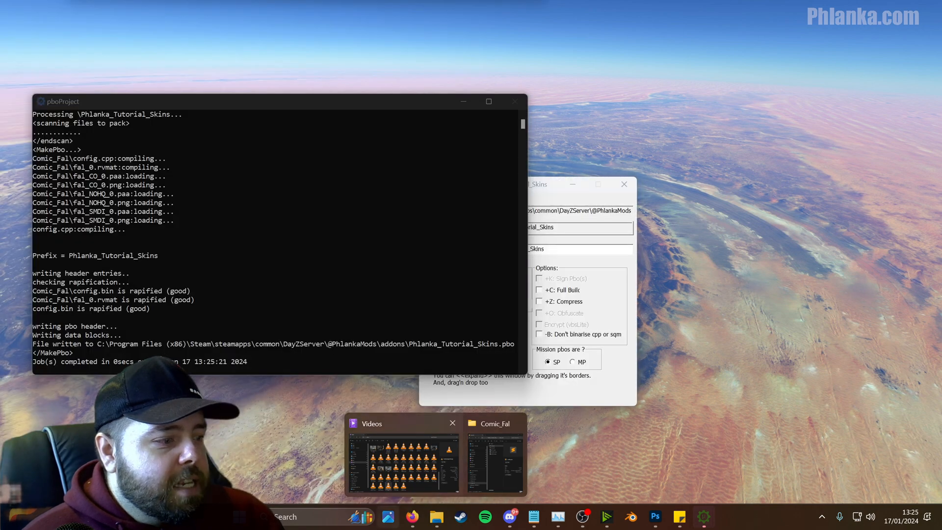
{"action": "key", "text": "super"}
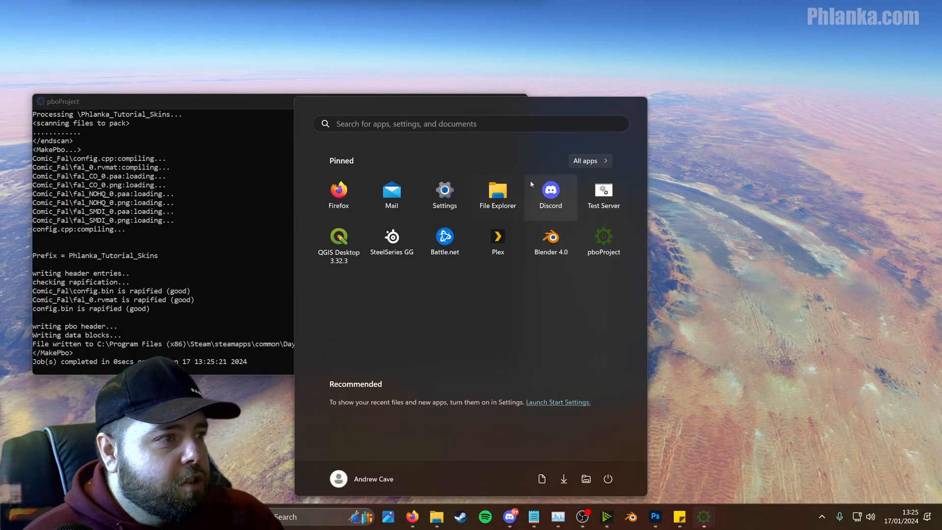
{"action": "left_click", "coordinate": [601, 194]}
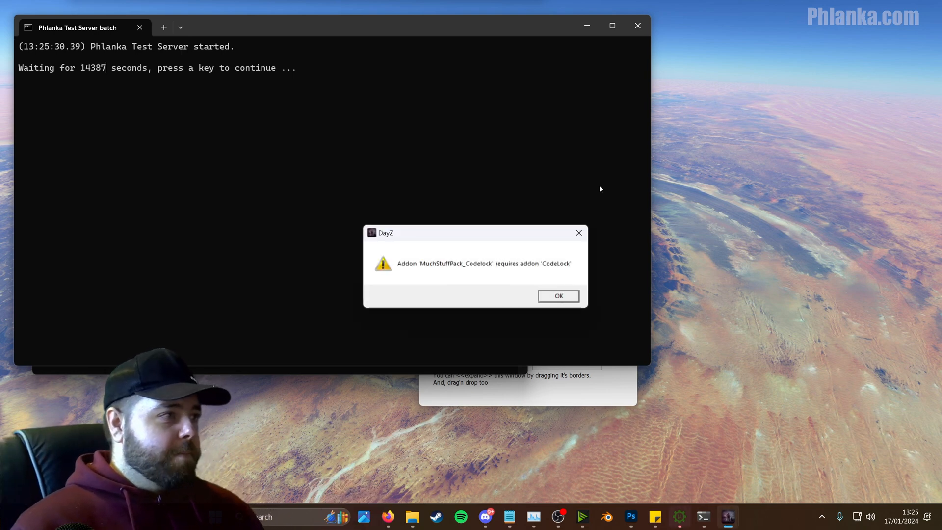
{"action": "left_click", "coordinate": [559, 296]}
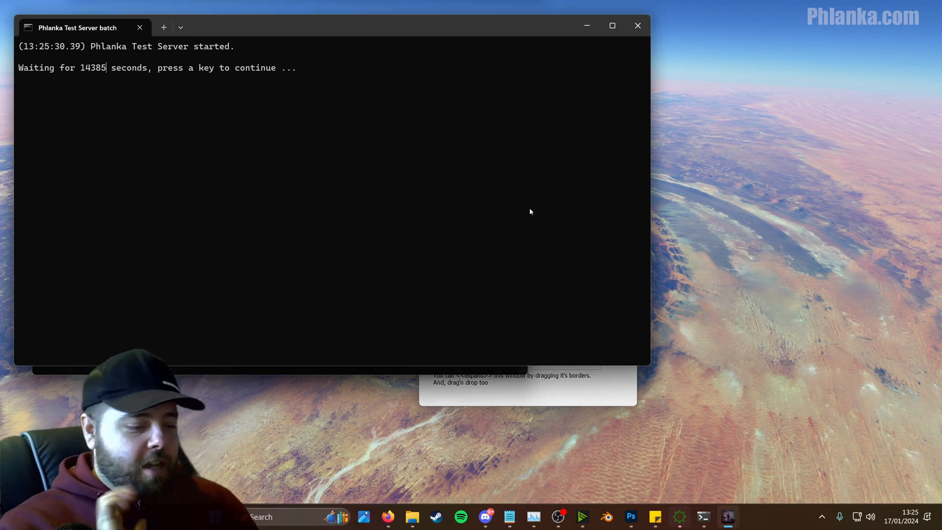
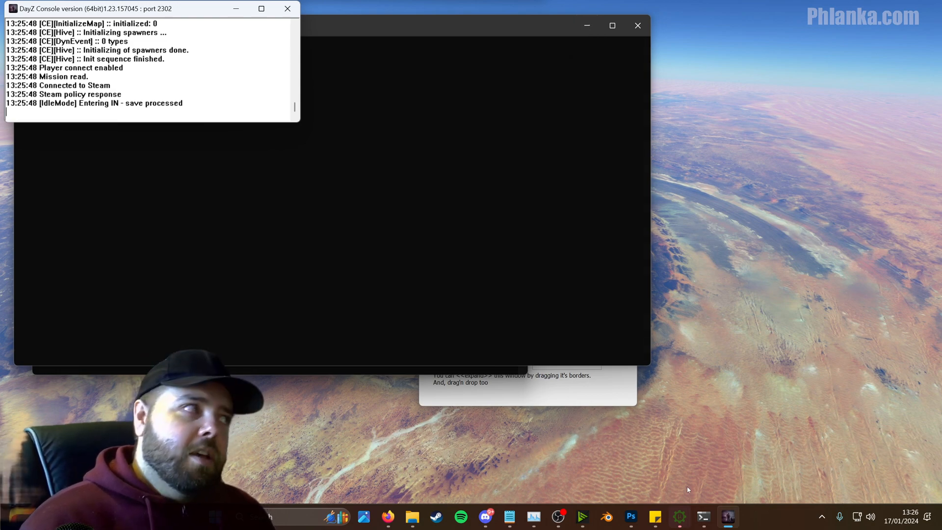
Step: Launch DayZ and join the favorite Phlanka Test Server with its required mods set up
{"action": "key", "text": "super"}
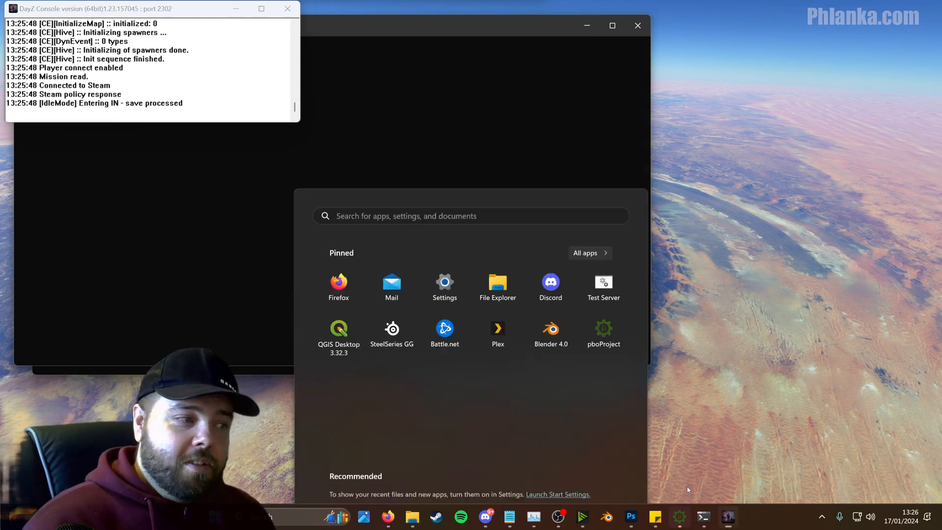
{"action": "type", "text": "dayz"}
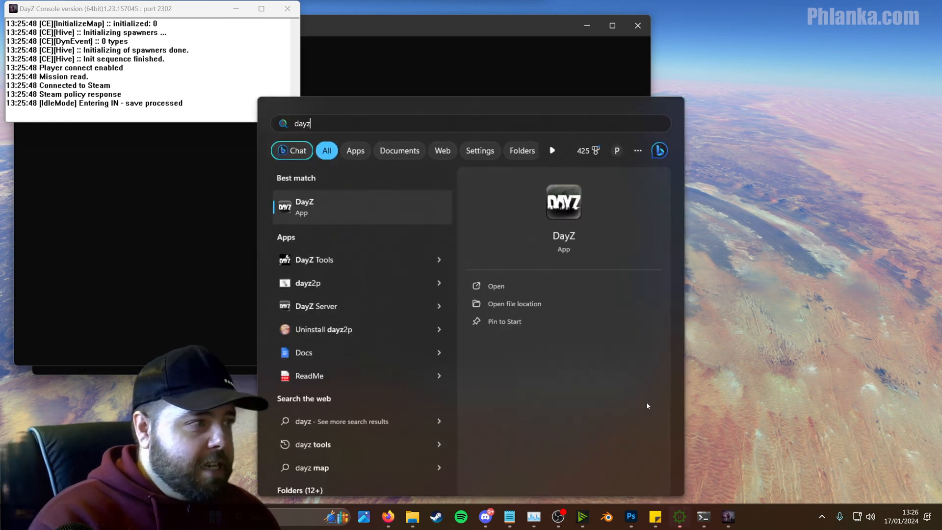
{"action": "key", "text": "Return"}
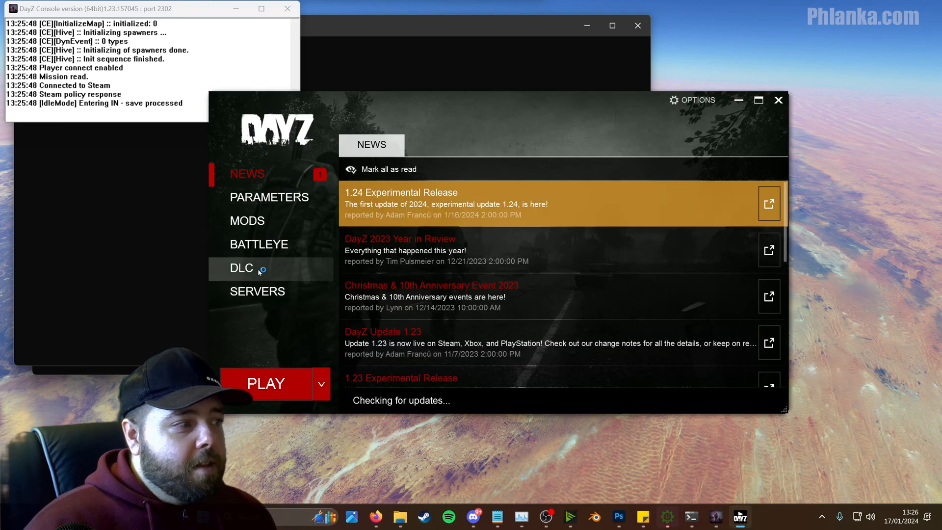
{"action": "left_click", "coordinate": [260, 290]}
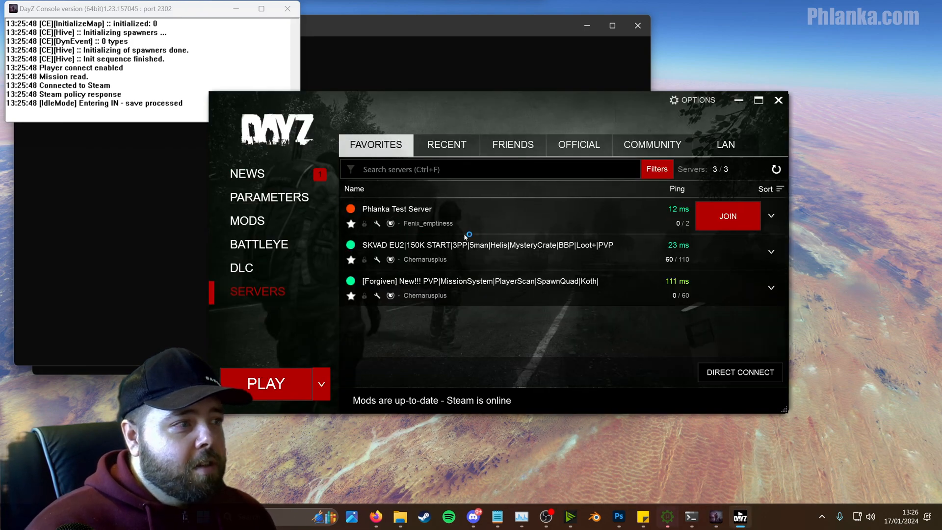
{"action": "left_click", "coordinate": [730, 216]}
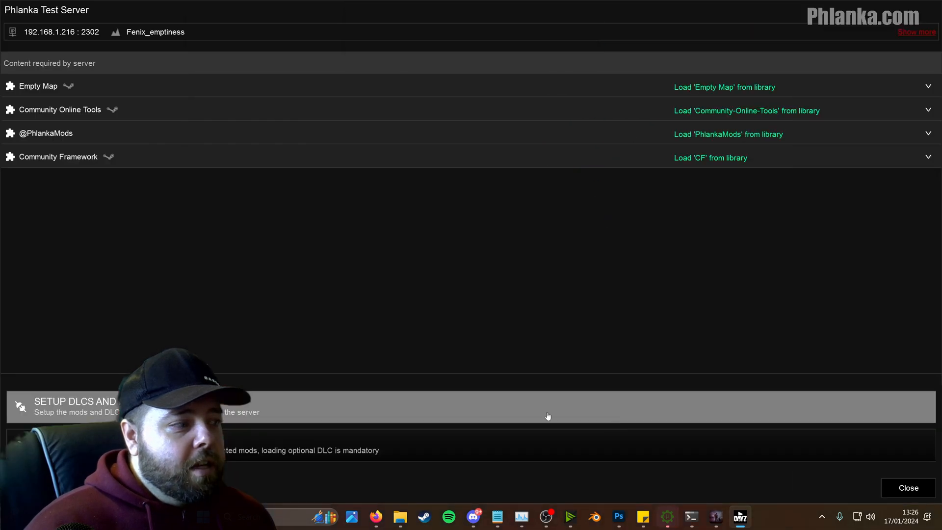
{"action": "left_click", "coordinate": [406, 414]}
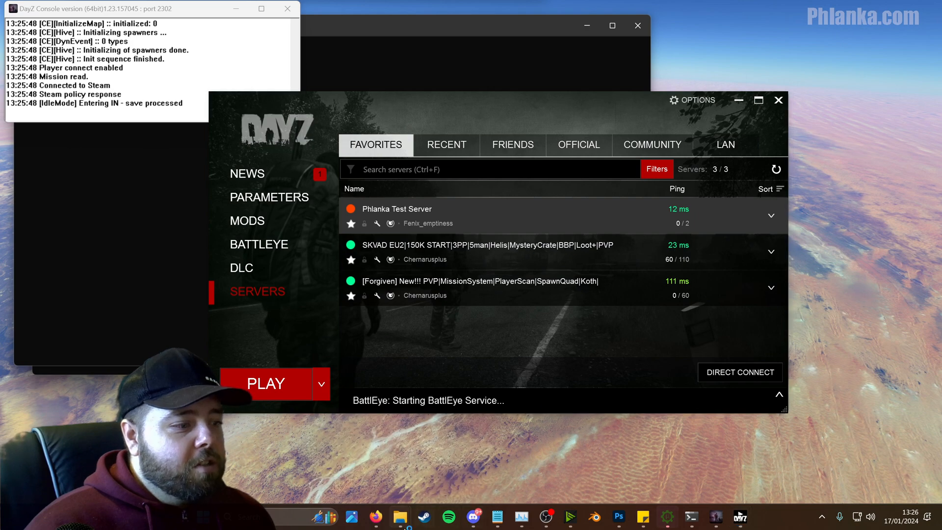
{"action": "mouse_move", "coordinate": [398, 514]}
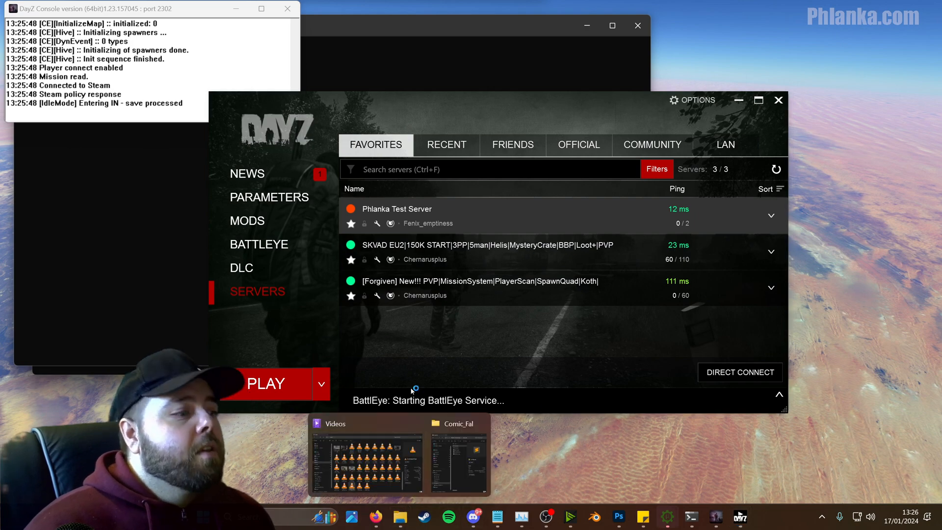
{"action": "left_click", "coordinate": [459, 462]}
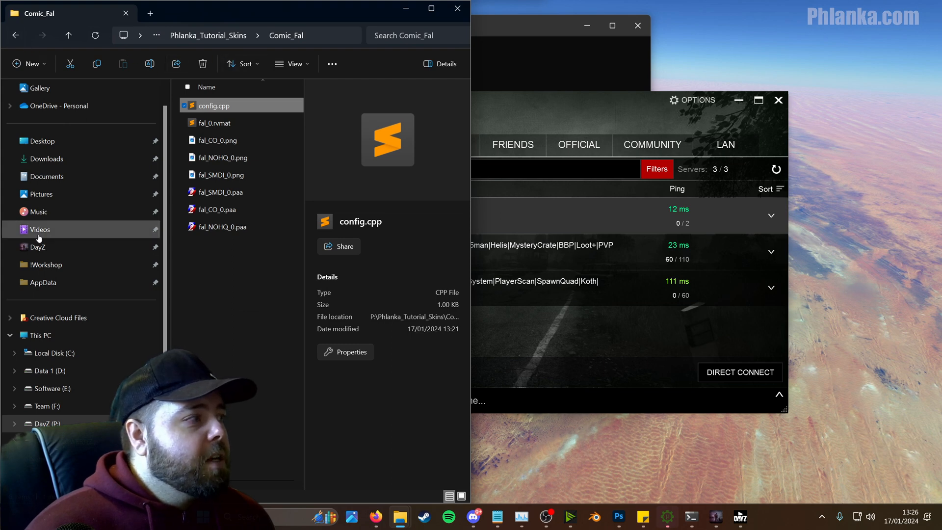
{"action": "left_click", "coordinate": [65, 266]}
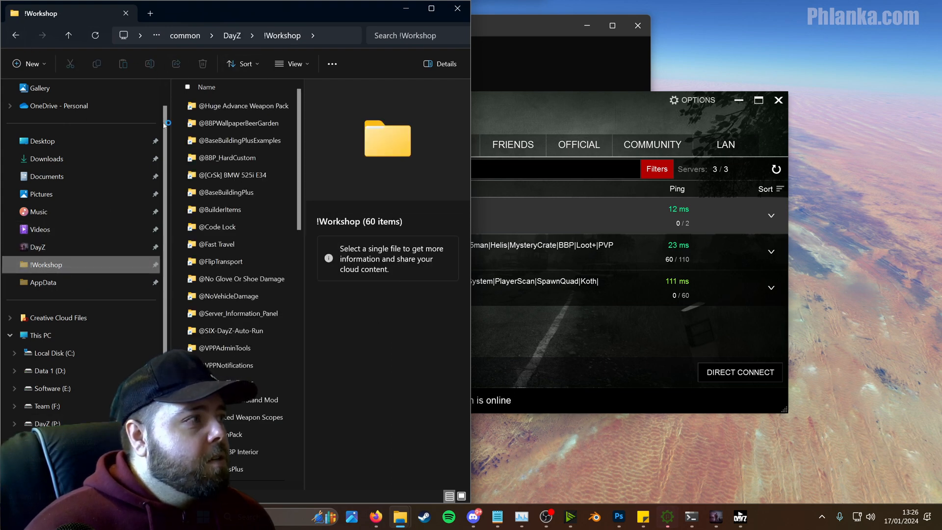
{"action": "left_click", "coordinate": [227, 37]}
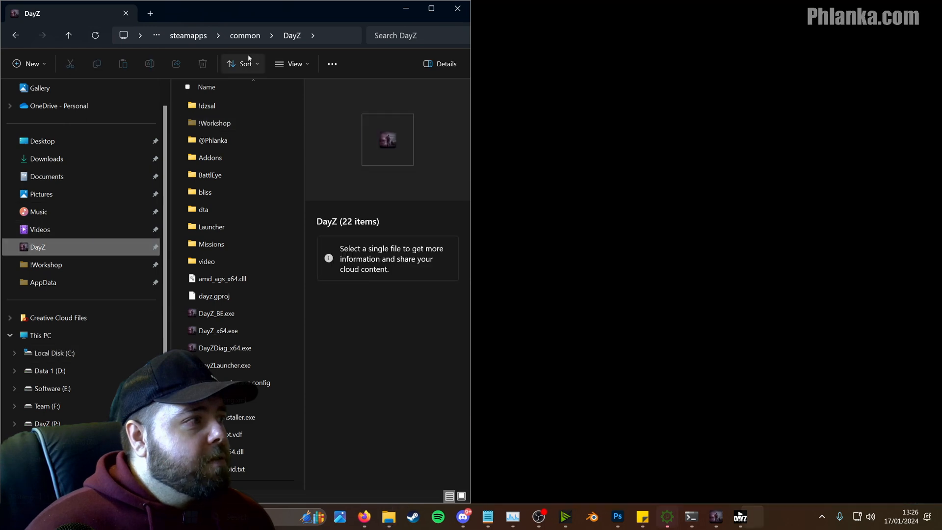
{"action": "left_click", "coordinate": [245, 37]}
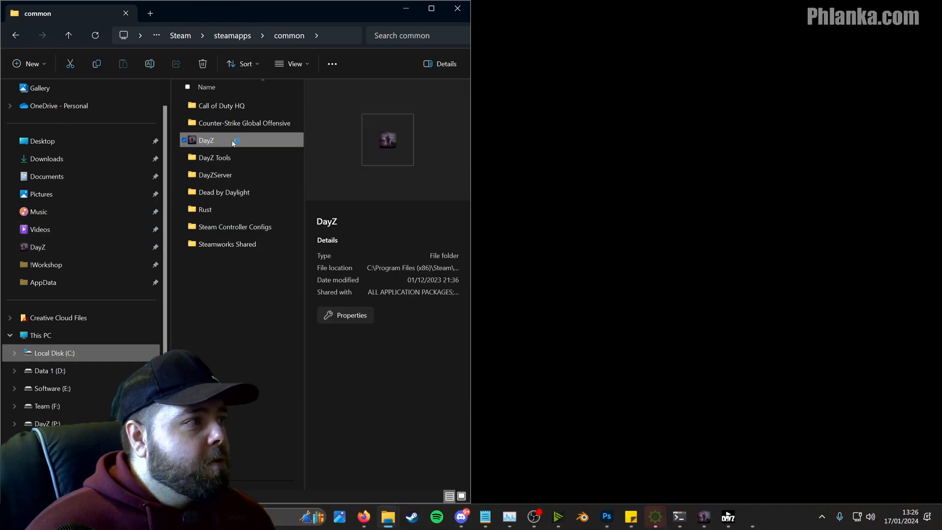
{"action": "double_click", "coordinate": [246, 175]}
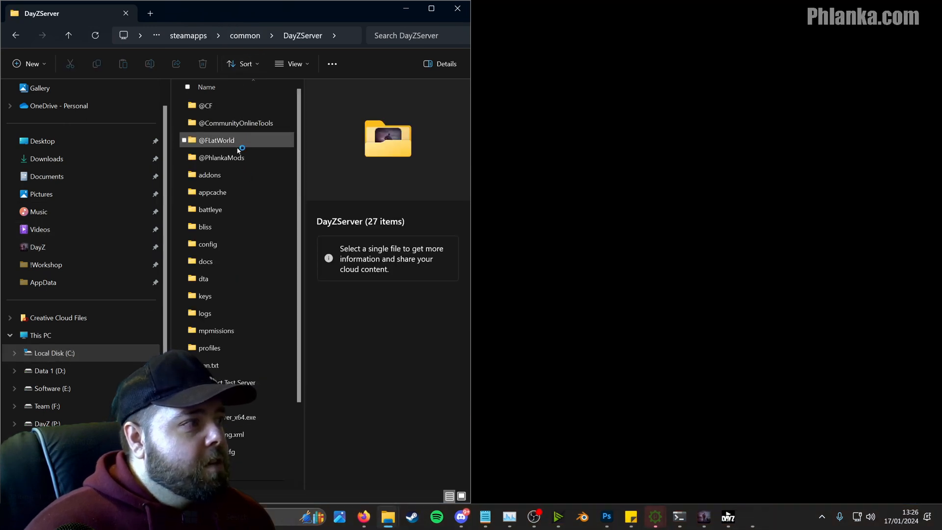
{"action": "left_click", "coordinate": [238, 158]}
{"action": "double_click", "coordinate": [239, 158]}
{"action": "double_click", "coordinate": [233, 107]}
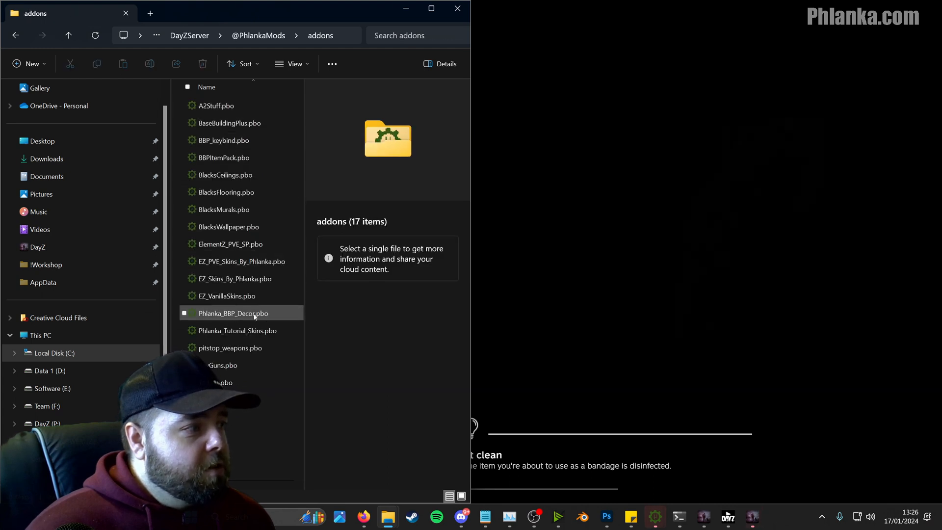
{"action": "left_click", "coordinate": [216, 331]}
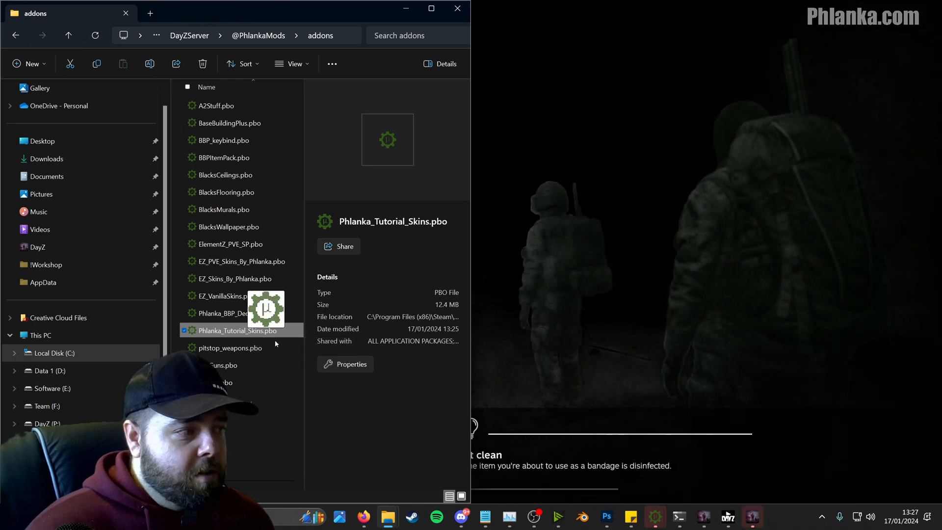
{"action": "left_click_drag", "start_coordinate": [275, 340], "coordinate": [274, 336]}
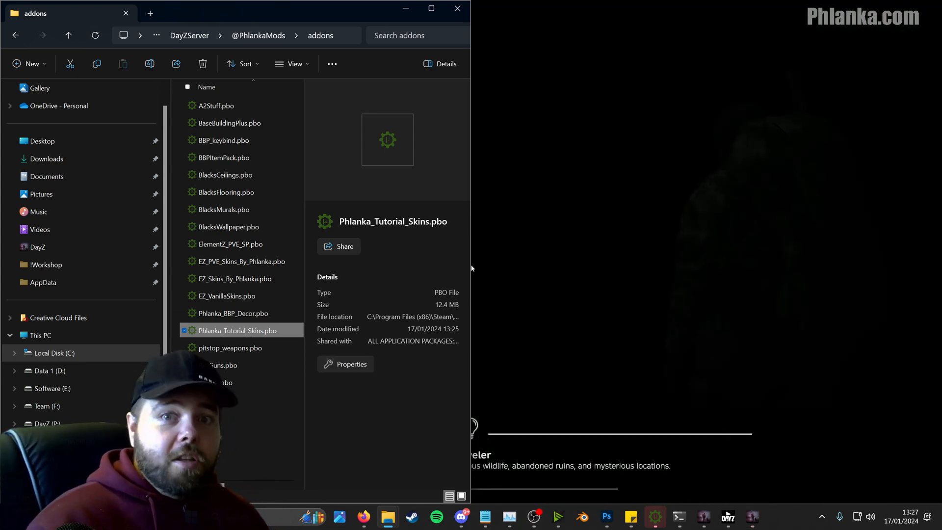
Step: Switch to the DayZ game and spawn the Comic_Fal at the cursor using the Community Online Tools Object Spawner
{"action": "key", "text": "alt+Tab"}
{"action": "key", "text": "alt+Tab"}
{"action": "key", "text": "alt+Tab"}
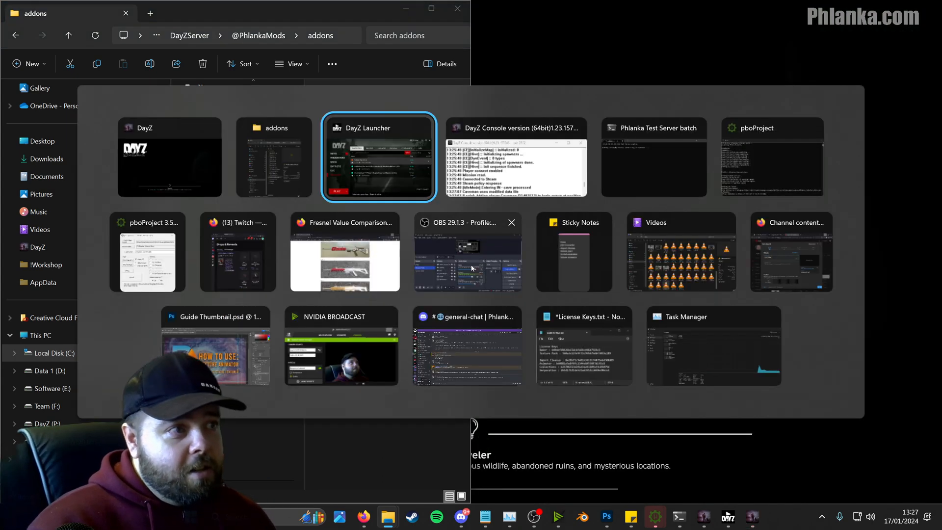
{"action": "key", "text": "alt+Tab"}
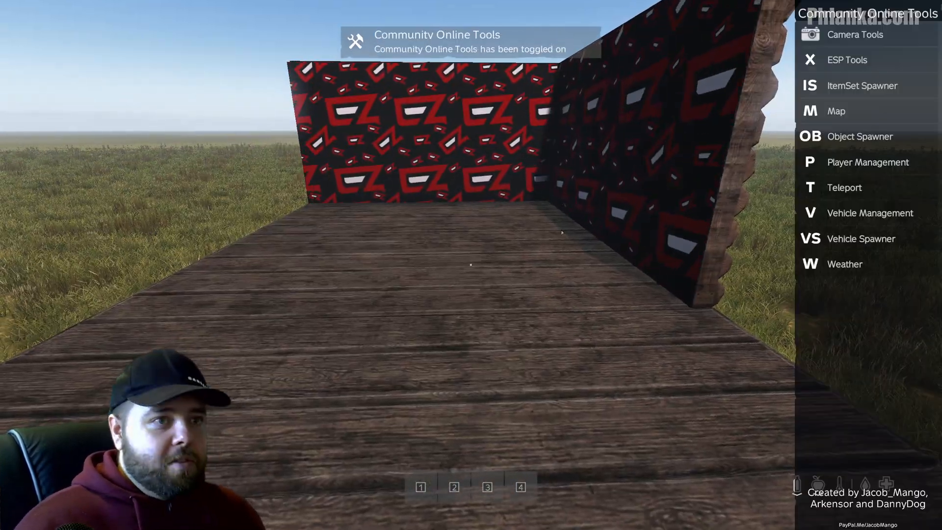
{"action": "left_click", "coordinate": [887, 135]}
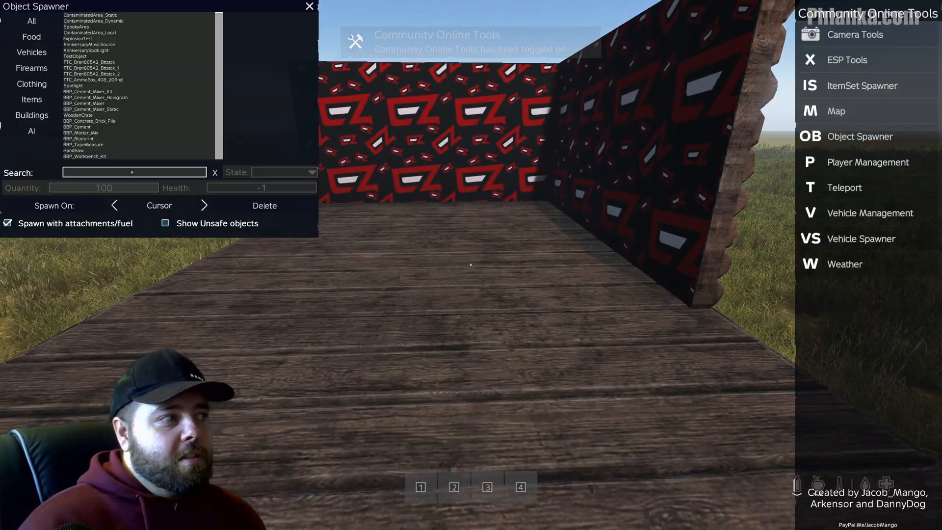
{"action": "type", "text": "fal"}
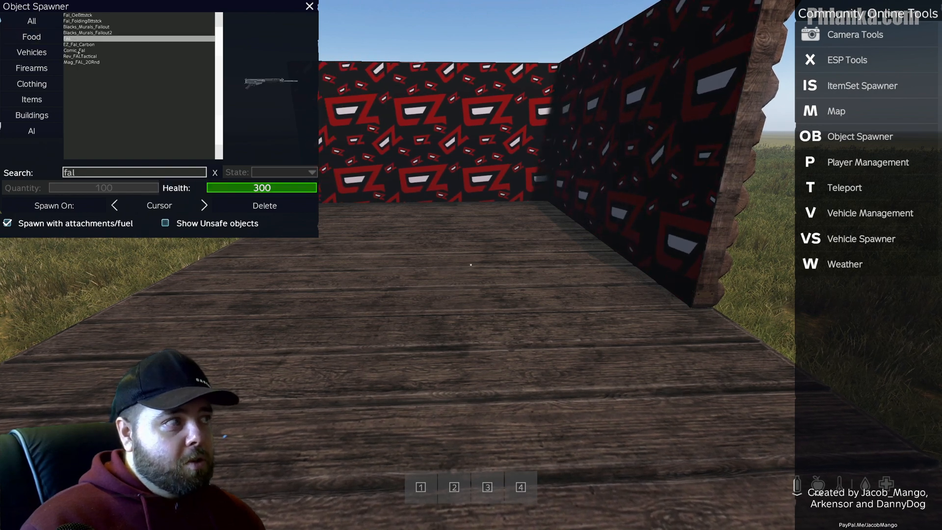
{"action": "left_click", "coordinate": [78, 51]}
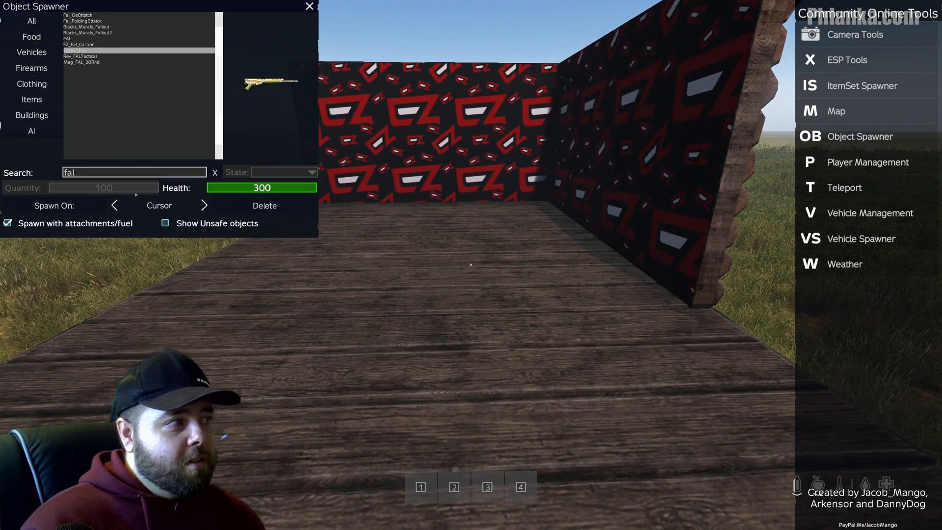
{"action": "left_click", "coordinate": [78, 205]}
{"action": "key", "text": "Escape"}
Step: Take the Comic Book Fal from the vicinity into the character's hands and return to the game view
{"action": "key", "text": "Tab"}
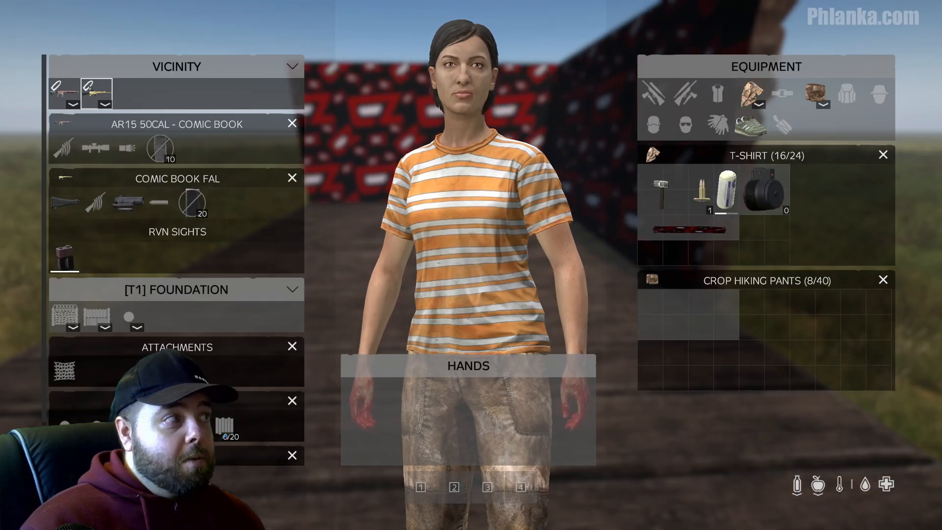
{"action": "left_click_drag", "start_coordinate": [97, 91], "coordinate": [557, 438]}
{"action": "key", "text": "Tab"}
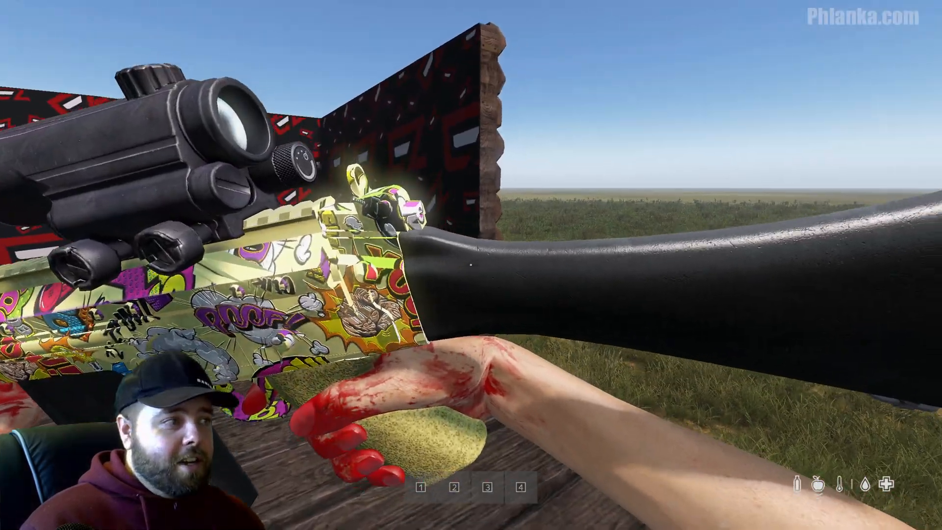
Step: Remove the buttstock, magazine and RVN sights from the Comic Book Fal in hand
{"action": "key", "text": "Tab"}
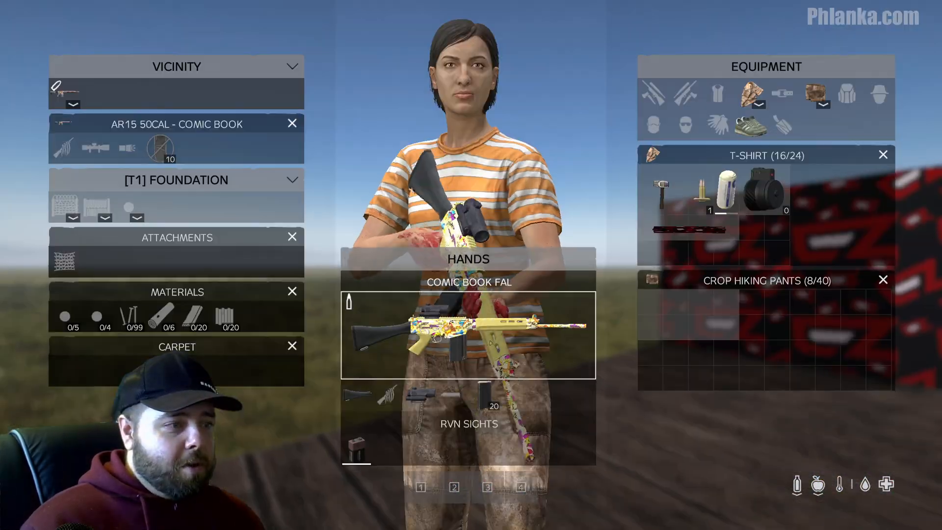
{"action": "left_click", "coordinate": [357, 399], "text": "ctrl"}
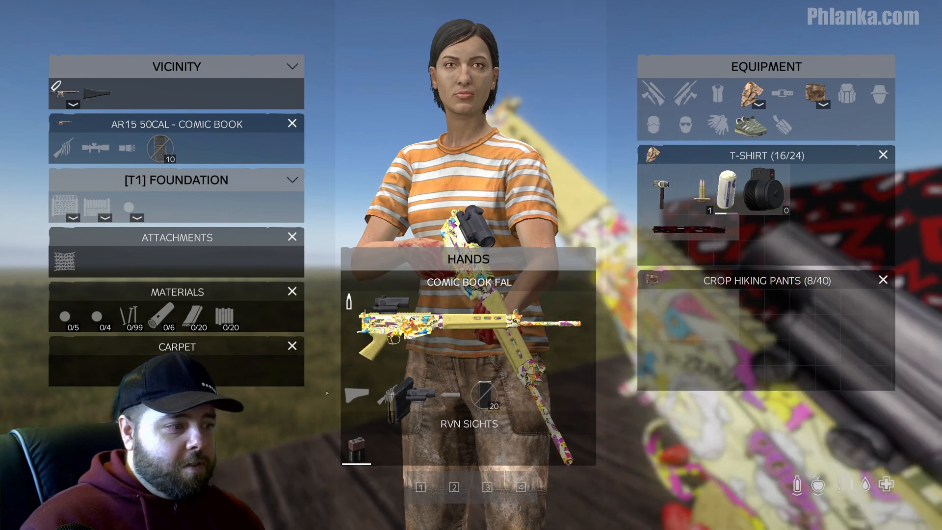
{"action": "left_click", "coordinate": [483, 395], "text": "ctrl"}
{"action": "left_click", "coordinate": [421, 395], "text": "ctrl"}
Step: Inspect the Comic Book Fal's skin and description in the item view, rotating the rifle, and close the view
{"action": "middle_click", "coordinate": [476, 372]}
{"action": "left_click_drag", "start_coordinate": [477, 373], "coordinate": [731, 275]}
{"action": "left_click_drag", "start_coordinate": [762, 214], "coordinate": [702, 241]}
{"action": "scroll", "coordinate": [702, 241], "scroll_direction": "down", "scroll_amount": 2}
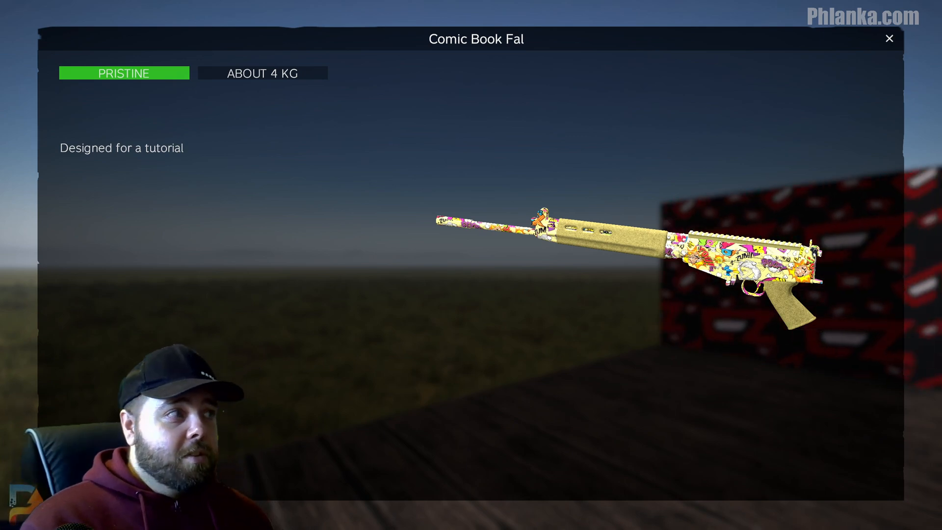
{"action": "mouse_move", "coordinate": [648, 239]}
{"action": "left_mouse_down"}
{"action": "mouse_move", "coordinate": [668, 216]}
{"action": "mouse_move", "coordinate": [643, 231]}
{"action": "left_mouse_up"}
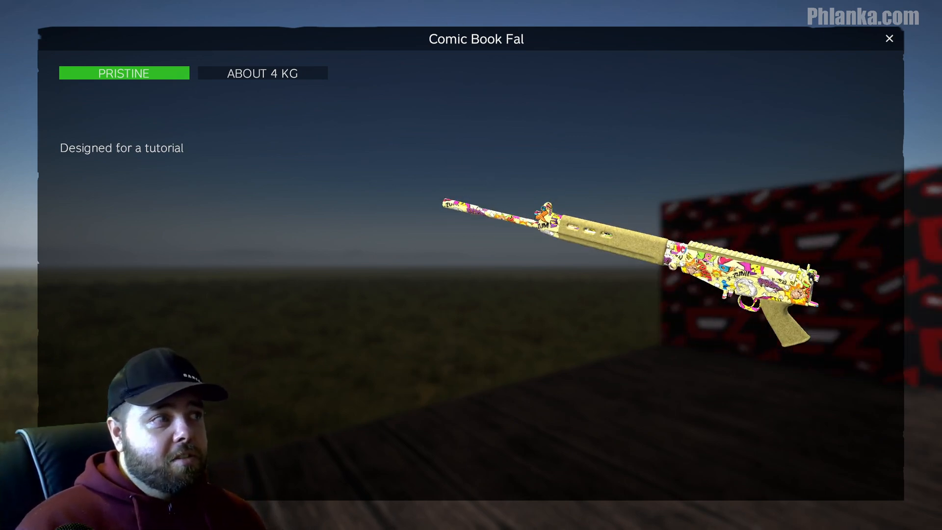
{"action": "left_click", "coordinate": [889, 39]}
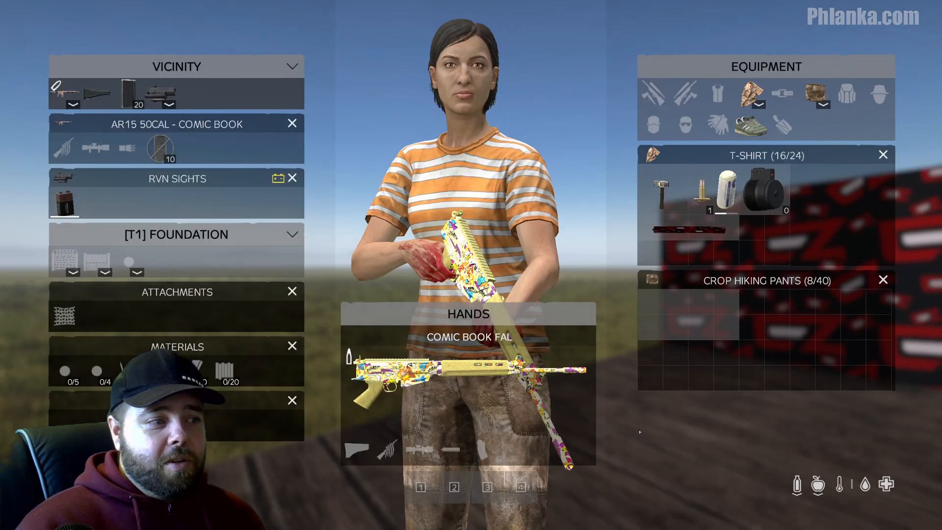
Step: Examine the comic book skin on the held rifle in first person and in the inventory
{"action": "key", "text": "Tab"}
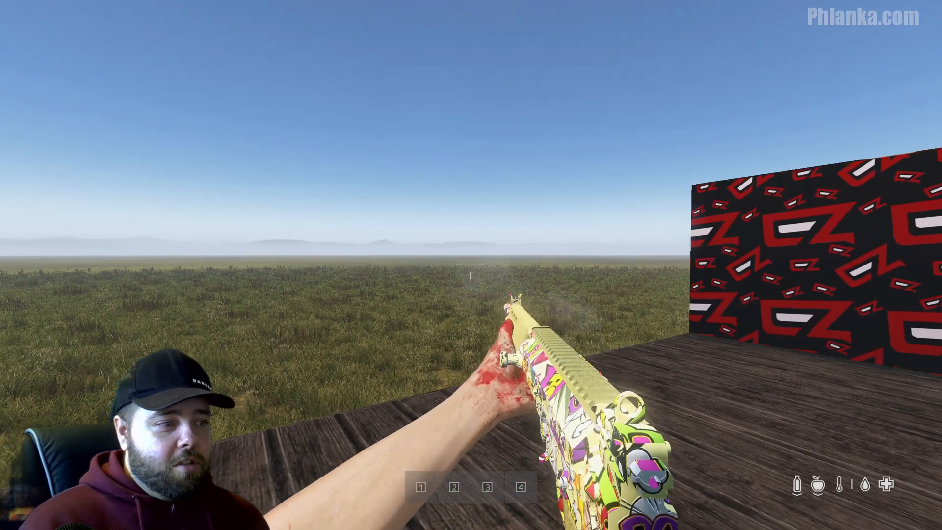
{"action": "key", "text": "Tab"}
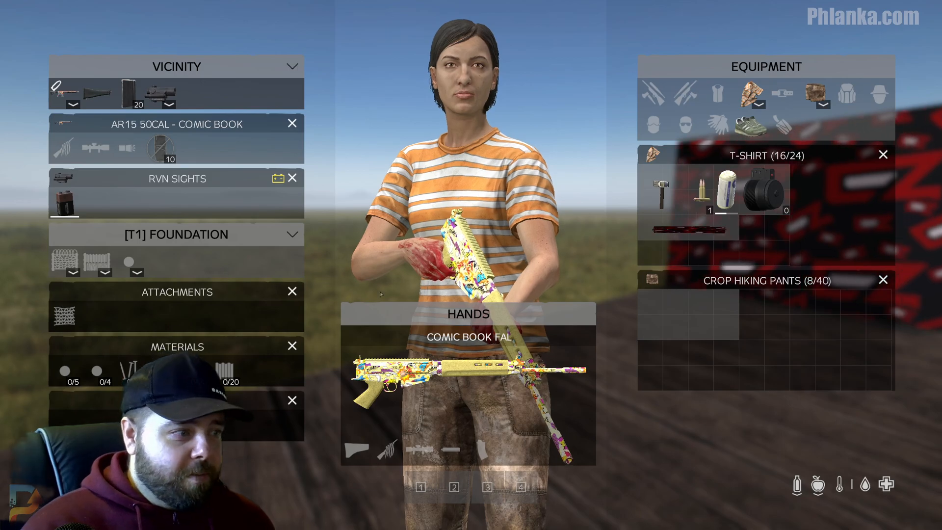
{"action": "key", "text": "Tab"}
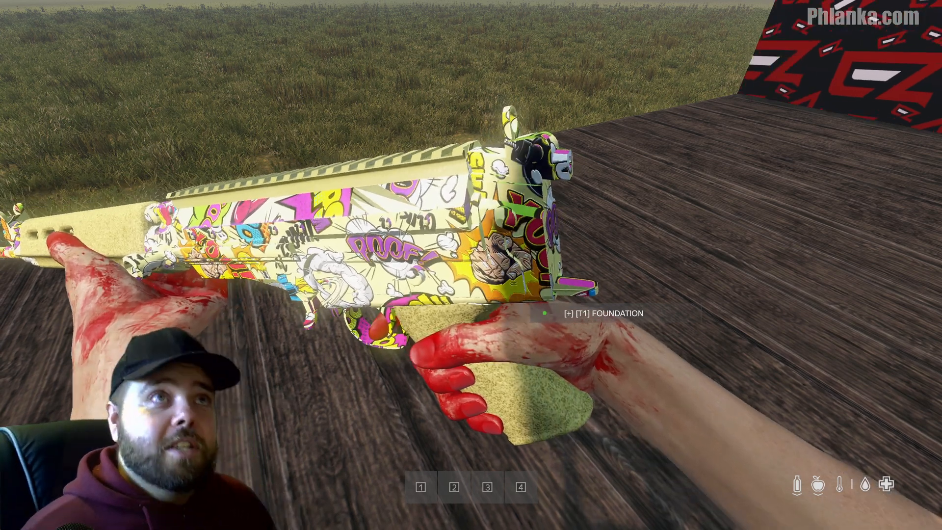
{"action": "key", "text": "super"}
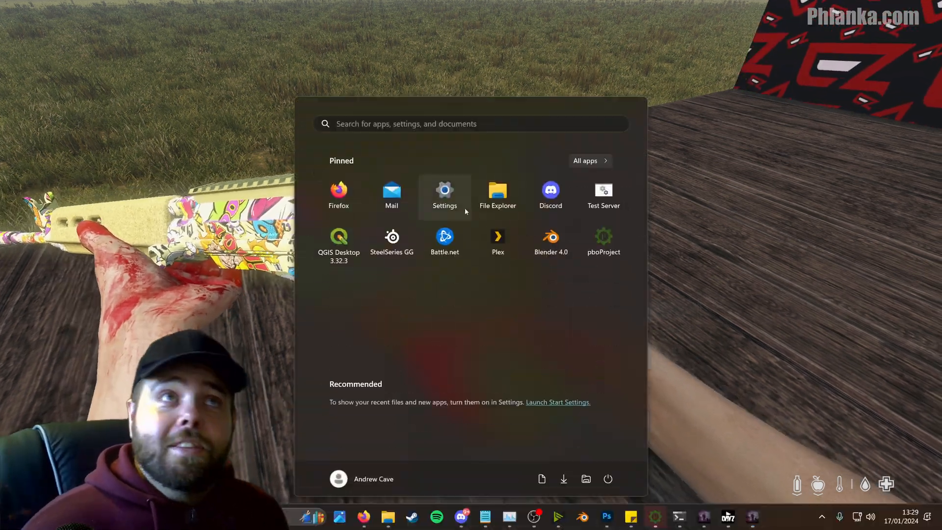